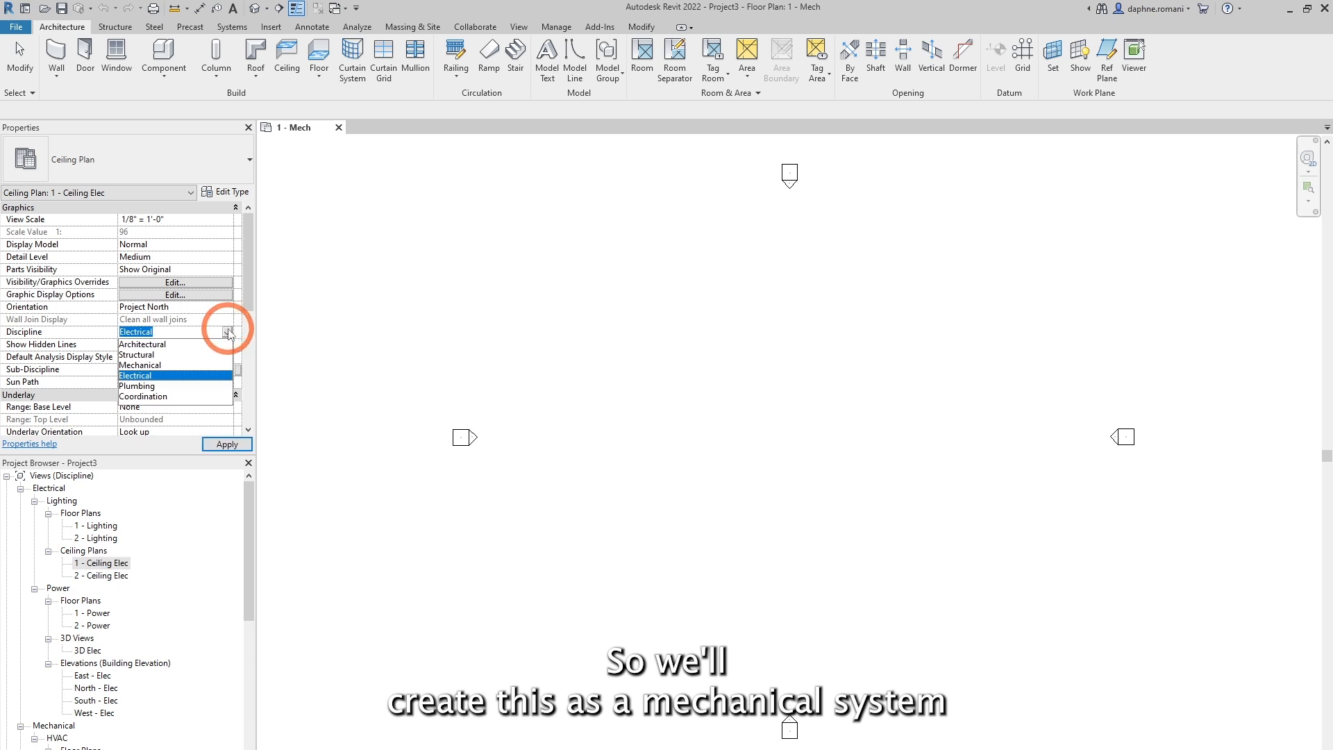
Assign the 1 - Ceiling Elec ceiling plan to the Mechanical discipline with the Plumbing sub-discipline.
click(139, 365)
click(219, 368)
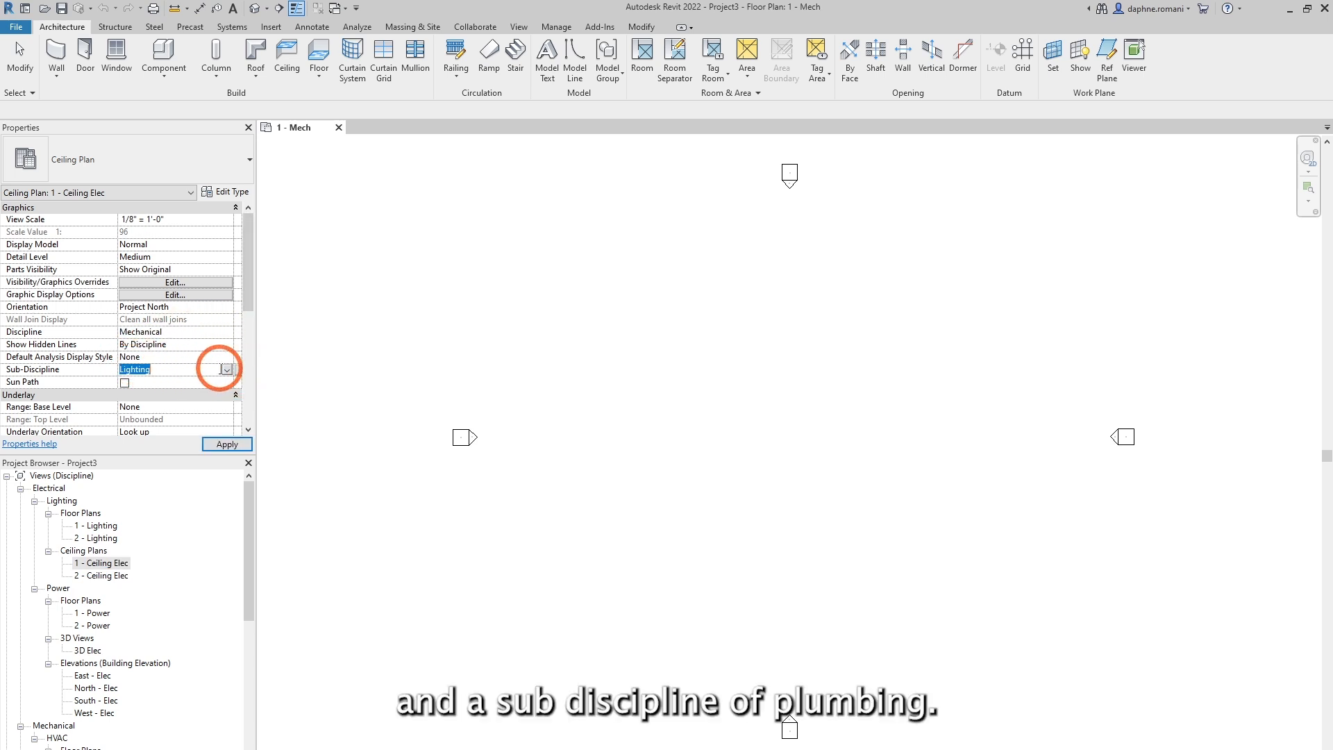
click(226, 368)
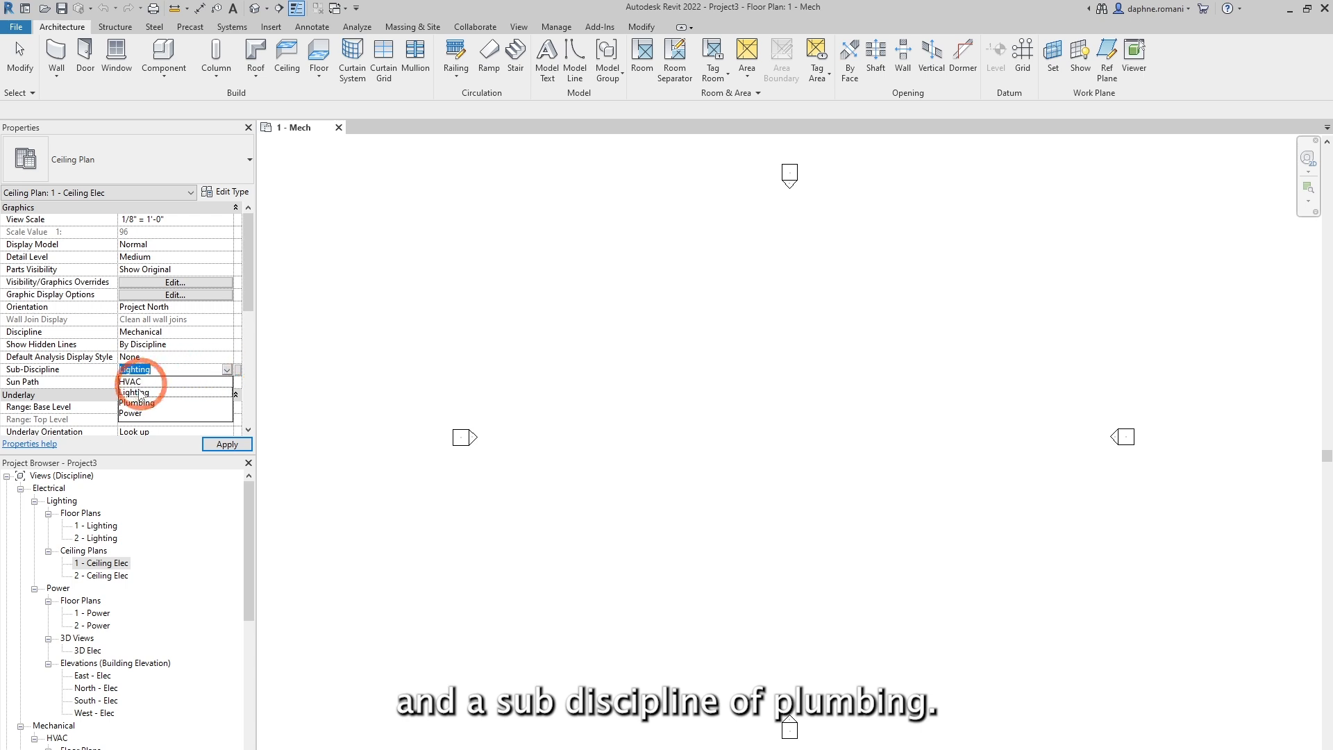
click(137, 402)
click(226, 444)
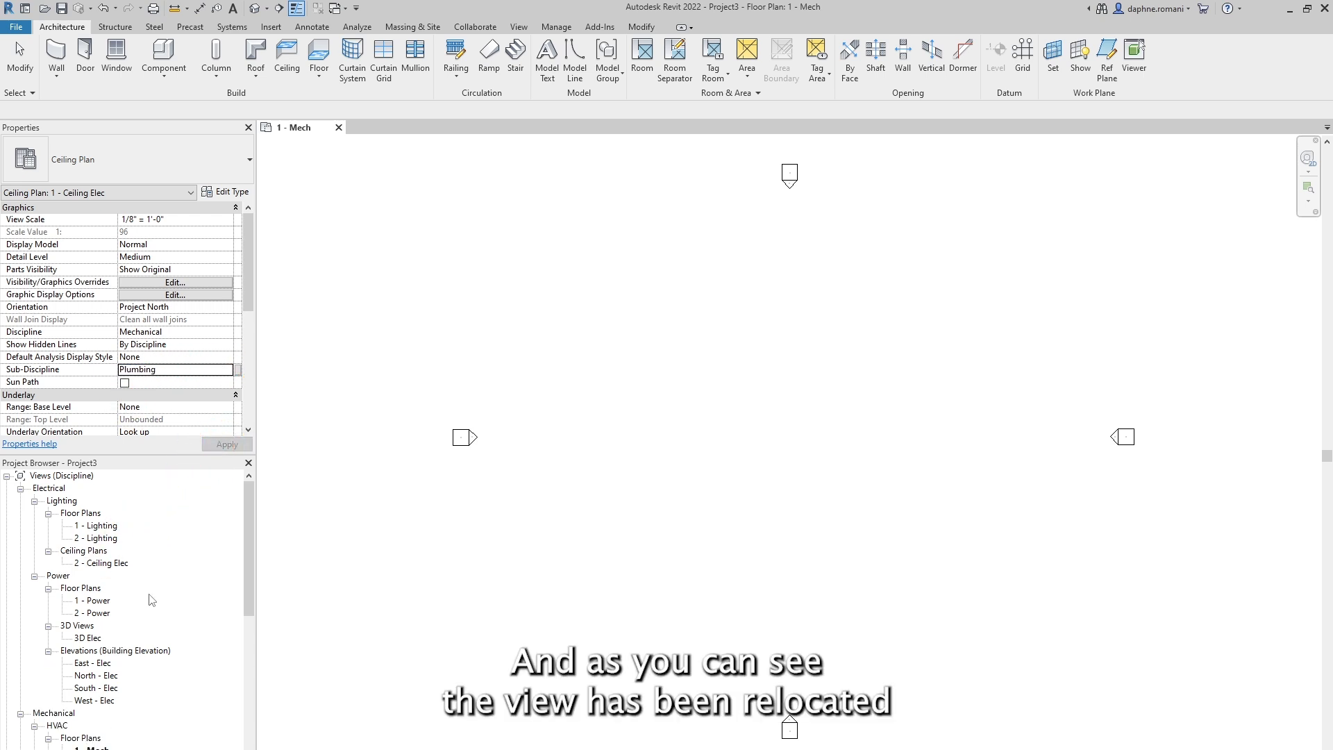
Change the discipline of the 1 - Ceiling Elec ceiling plan to Plumbing.
scroll(151, 599, down, 6)
scroll(149, 598, down, 3)
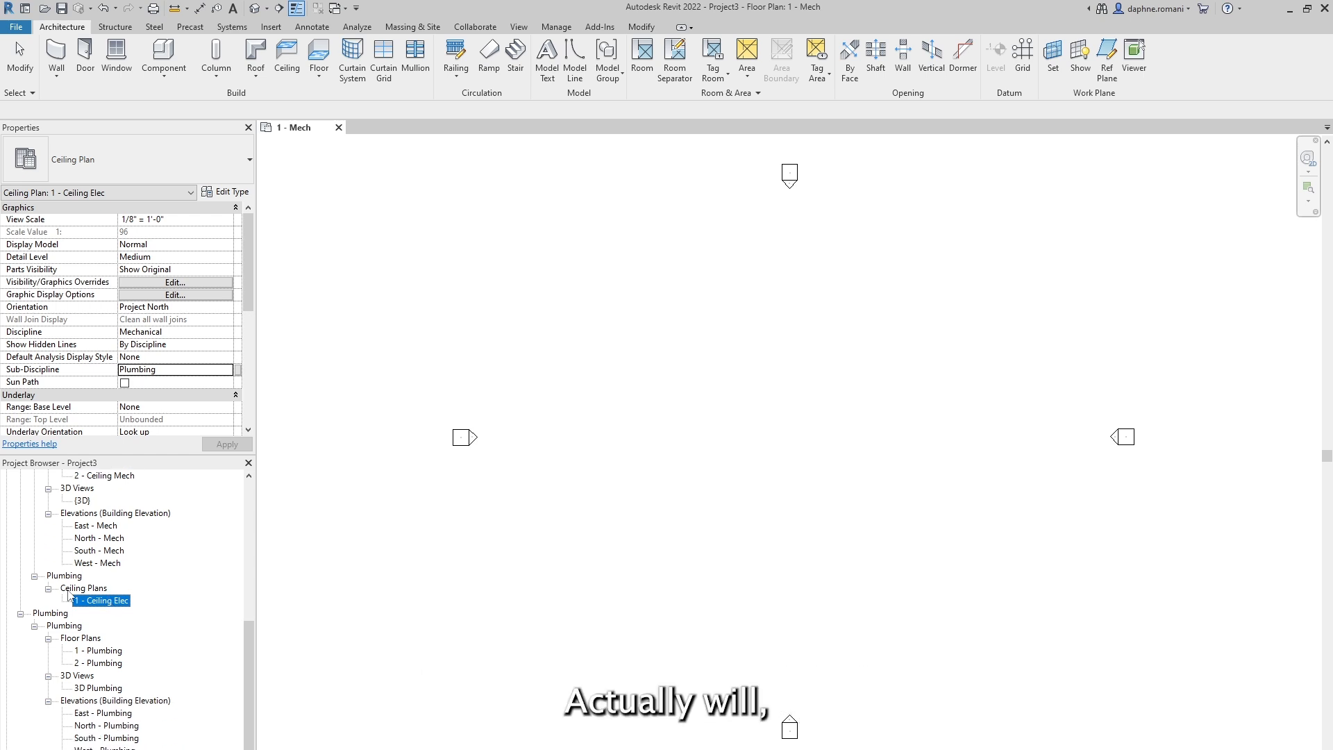
click(236, 332)
click(148, 387)
click(220, 445)
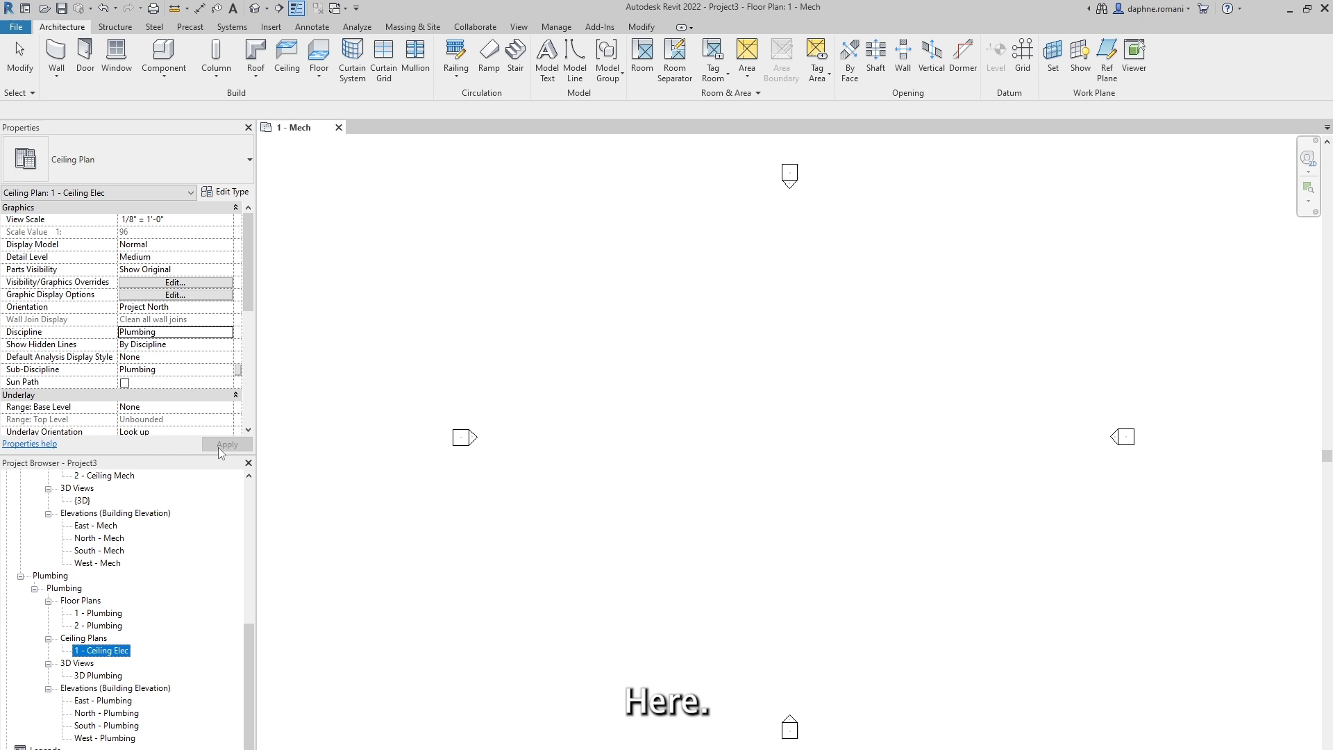
Open the 1 - Ceiling Elec ceiling plan and rename it as Sprinkler Plan.
double_click(106, 651)
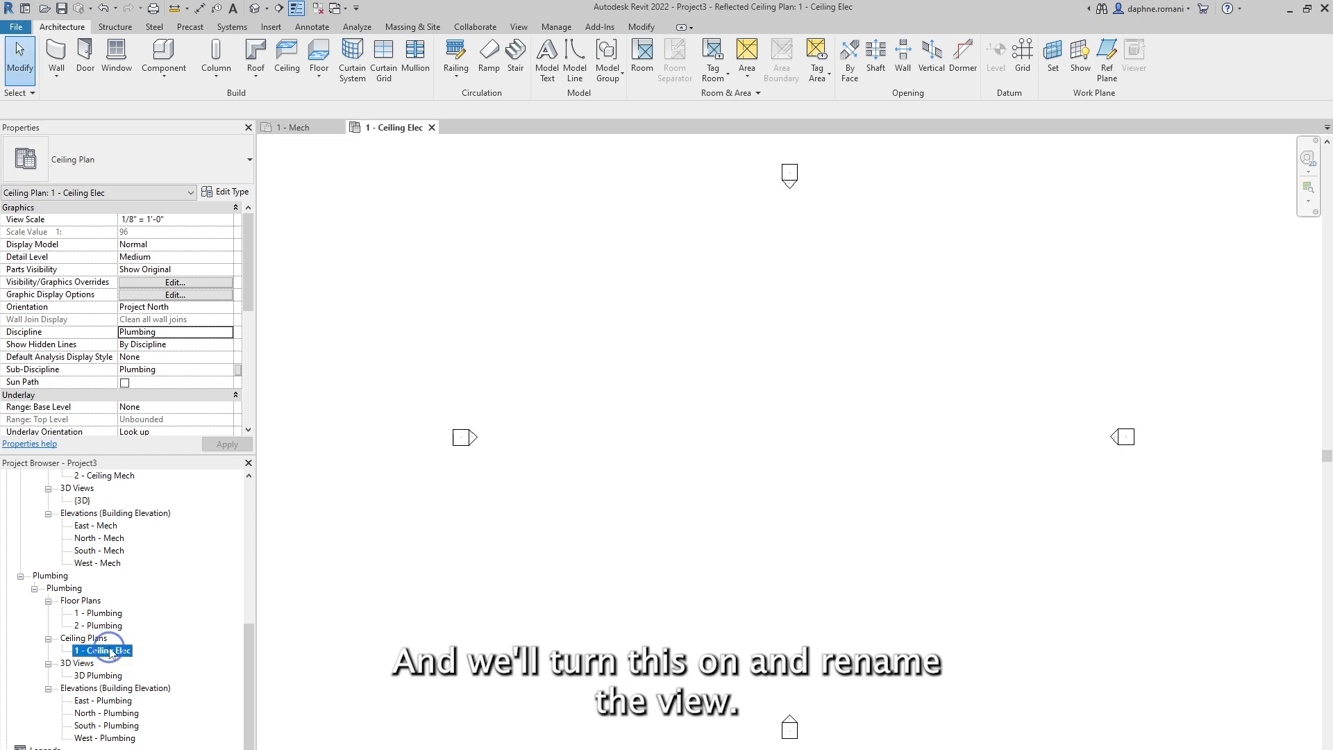
right_click(108, 652)
click(208, 546)
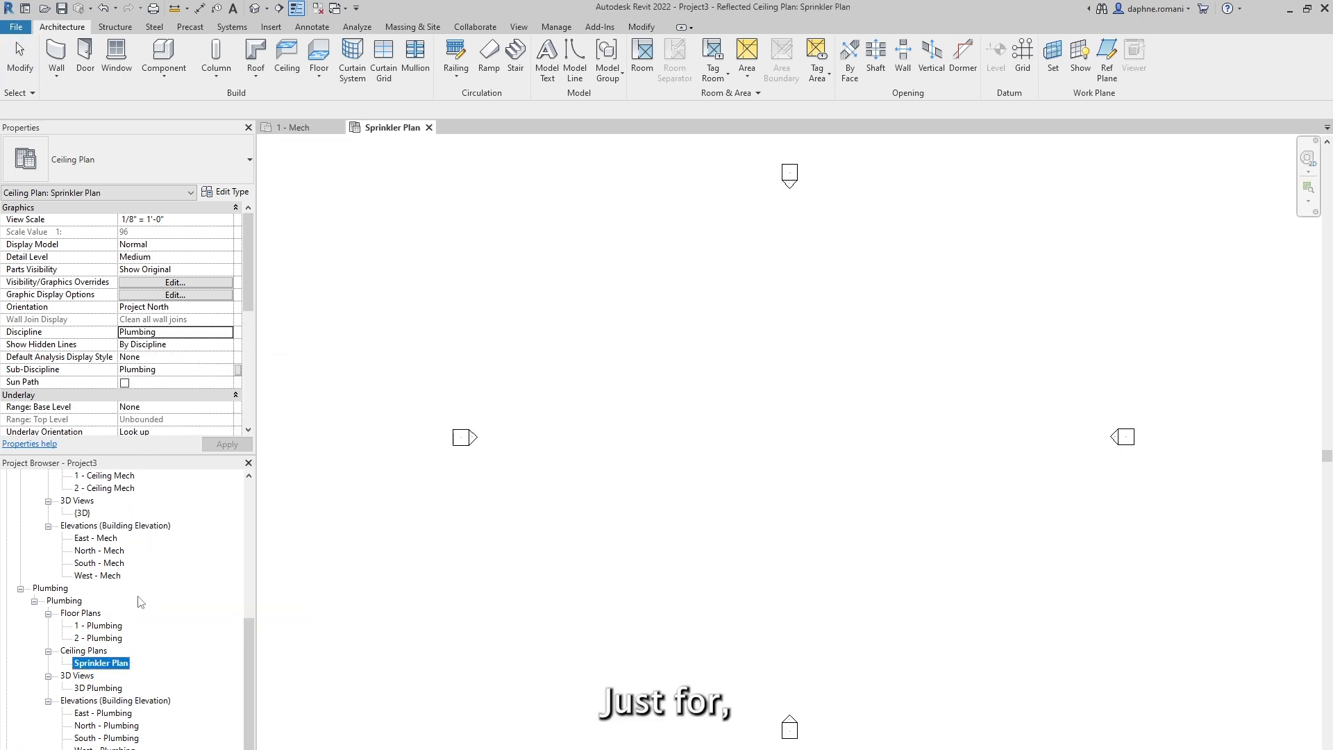
Delete all electrical and mechanical views, from the 1 - Lighting floor plan through the West - Mech elevation.
scroll(141, 601, up, 3)
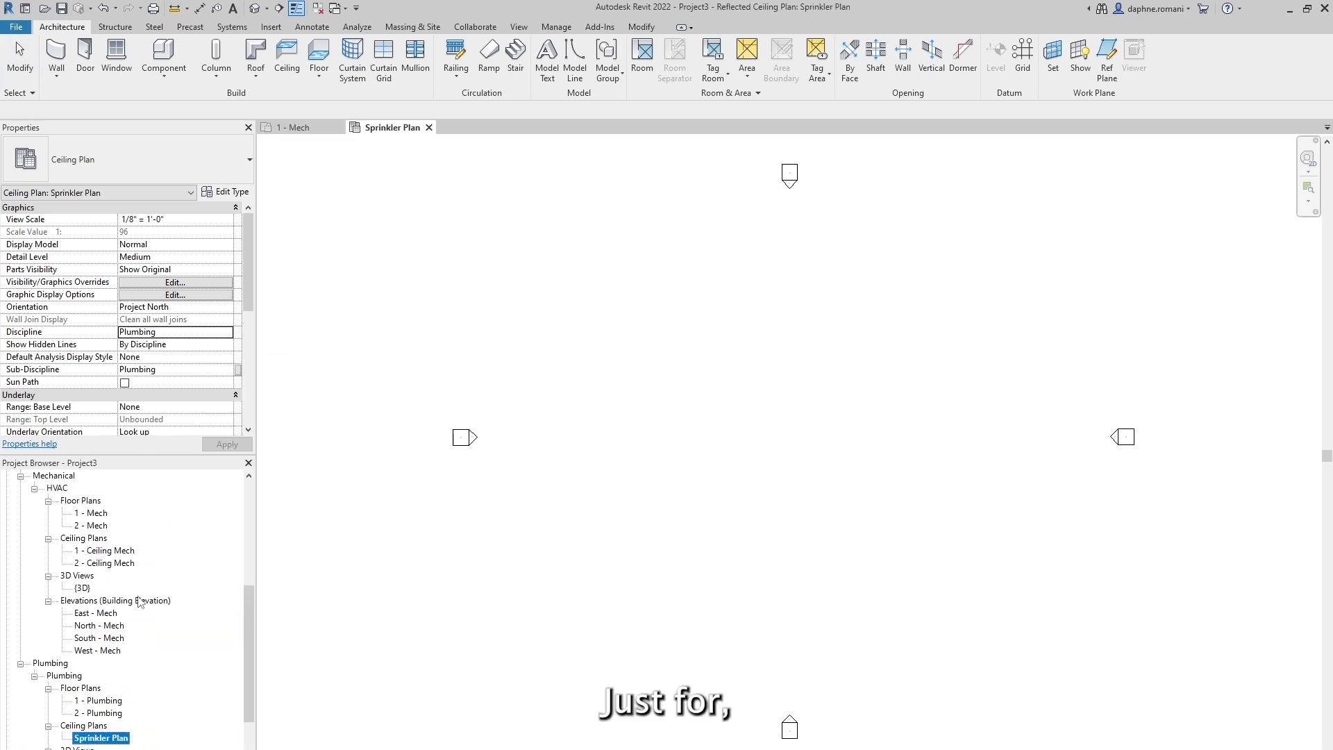
scroll(122, 719, up, 2)
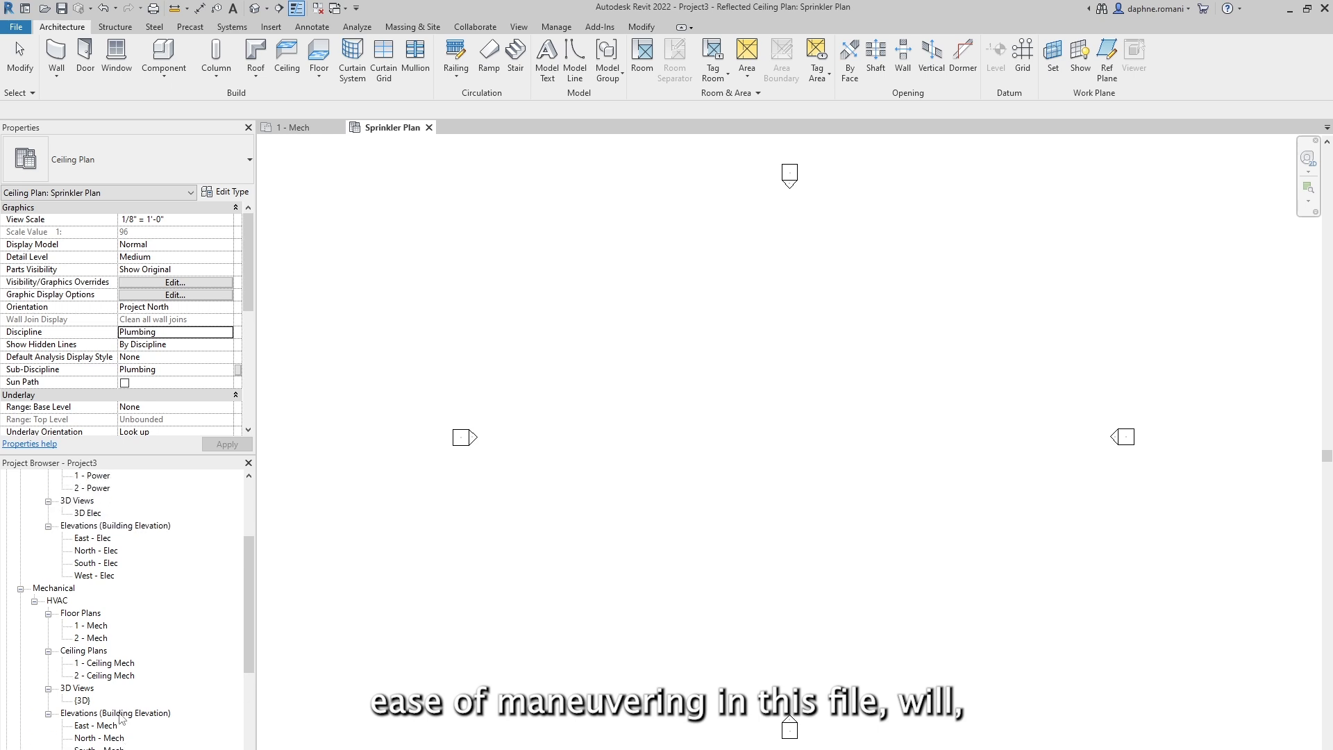
click(113, 749)
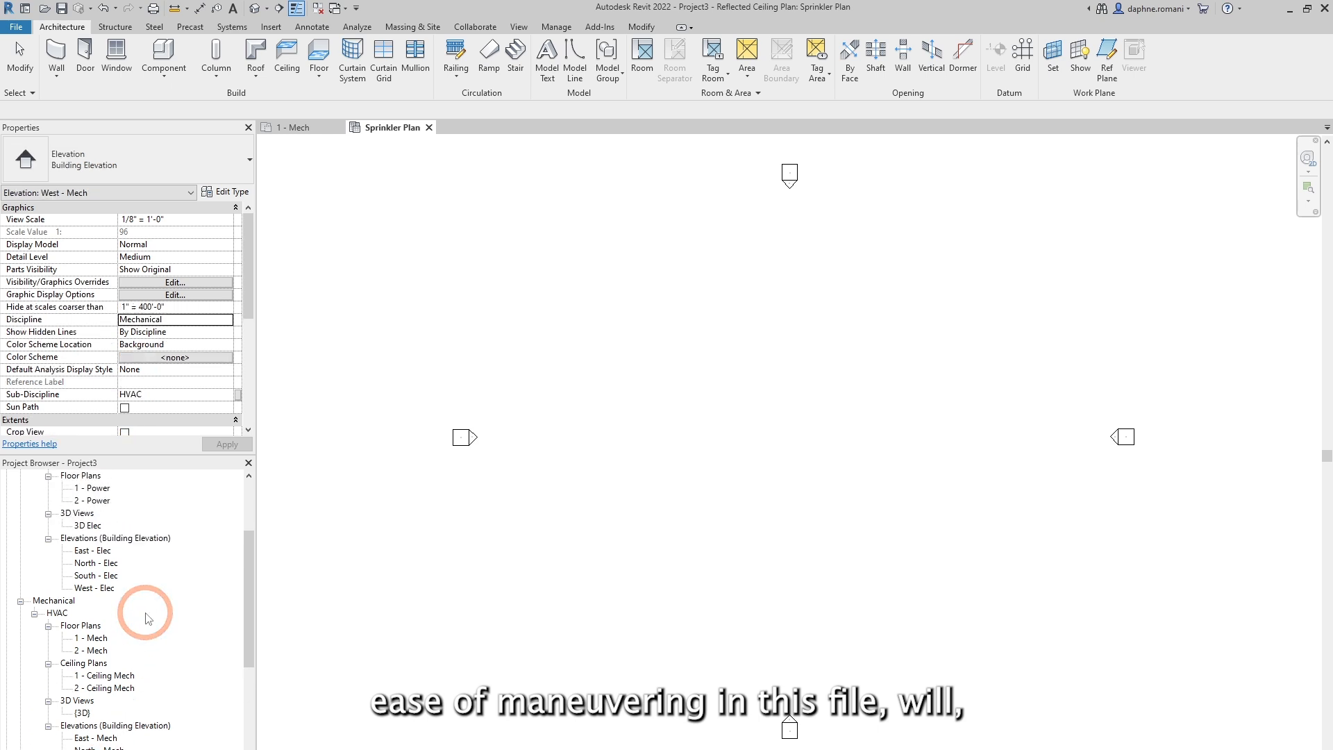
scroll(145, 616, up, 4)
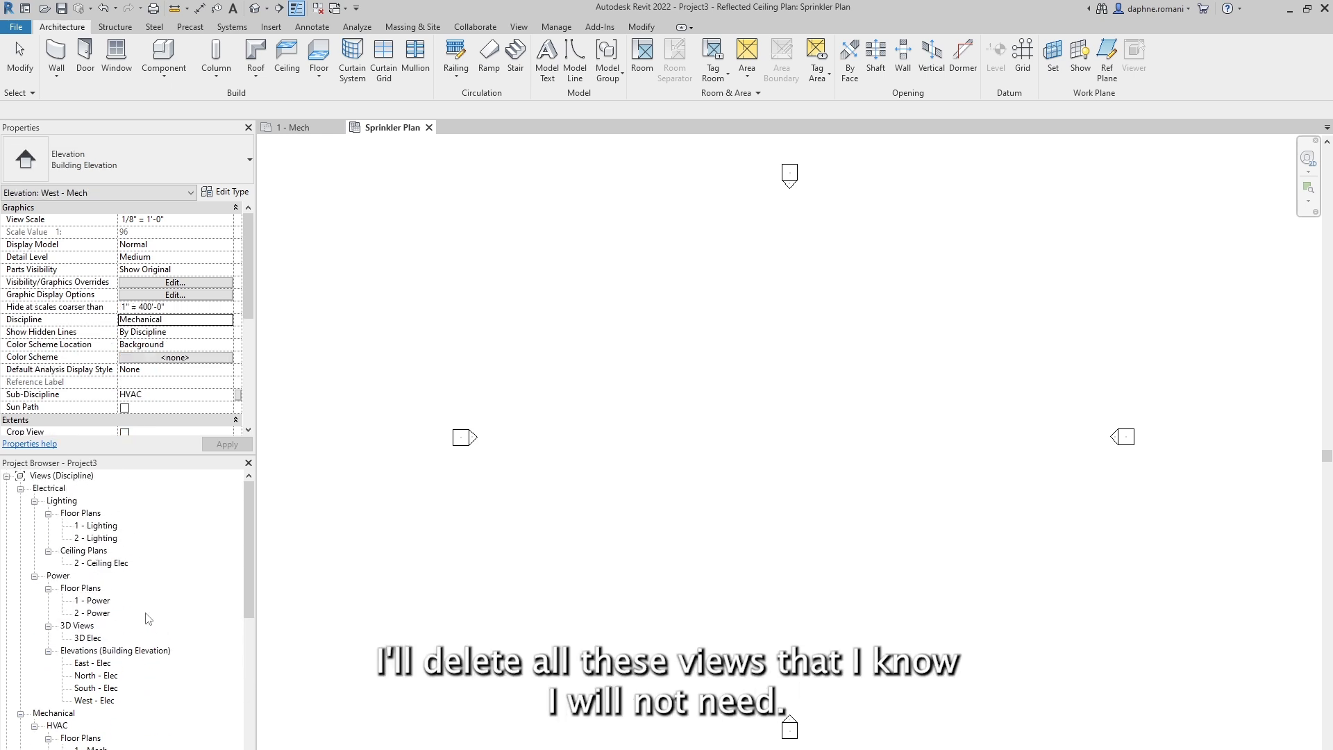
shift+click(107, 526)
key(Delete)
Delete the 2 - Plumbing floor plan from the project views.
click(101, 539)
right_click(101, 542)
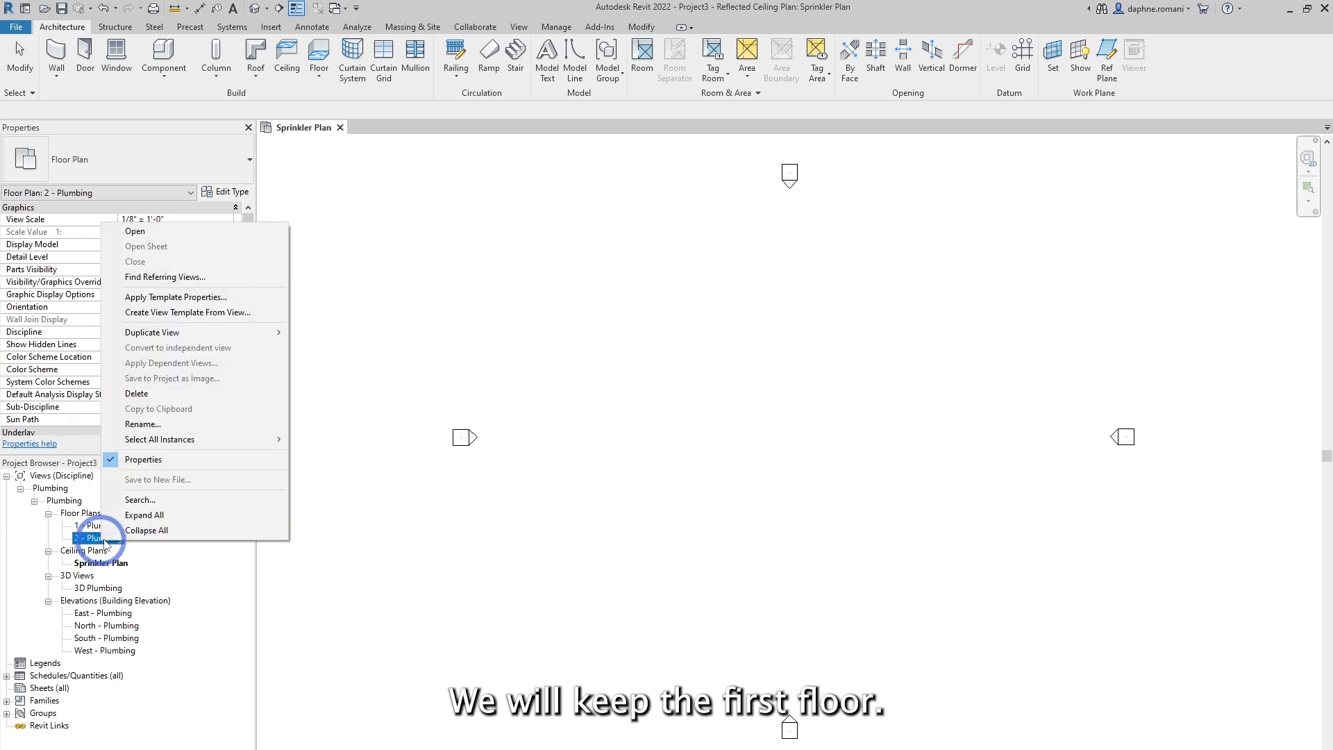
click(137, 393)
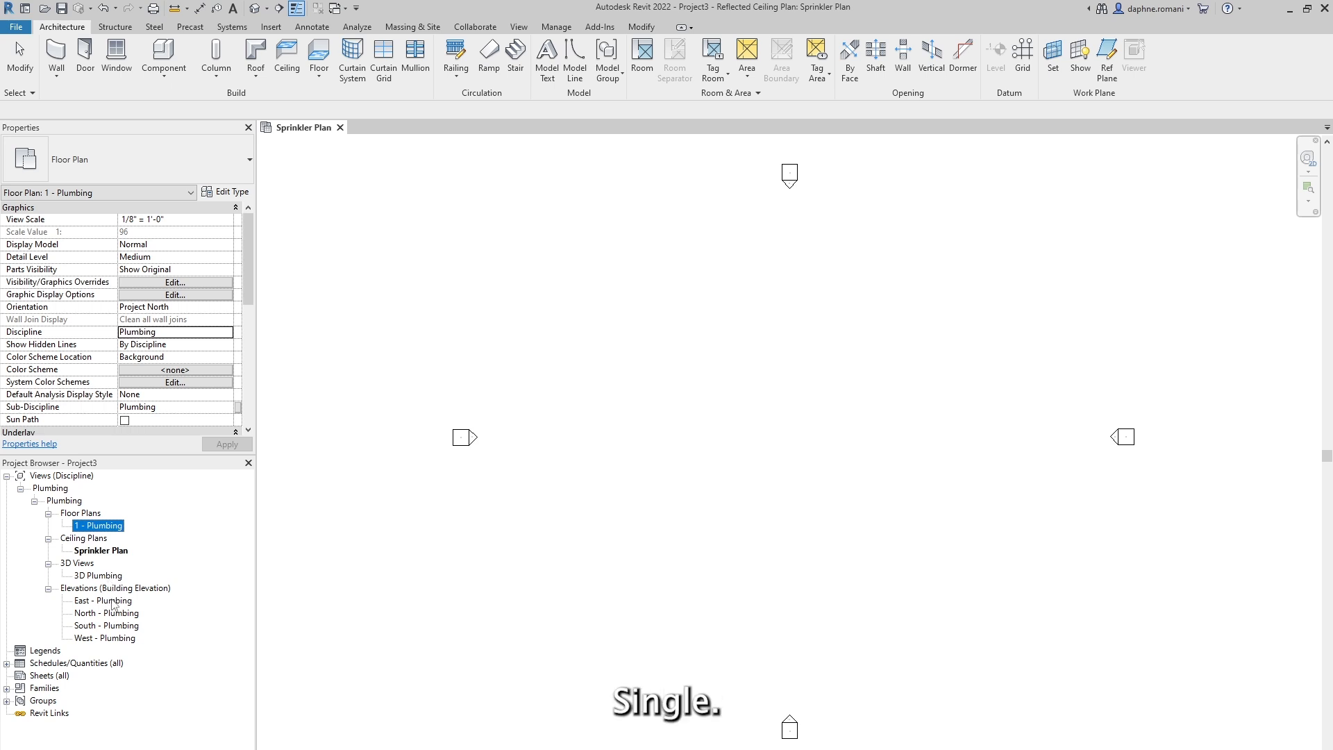
click(111, 601)
shift+click(115, 638)
right_click(115, 639)
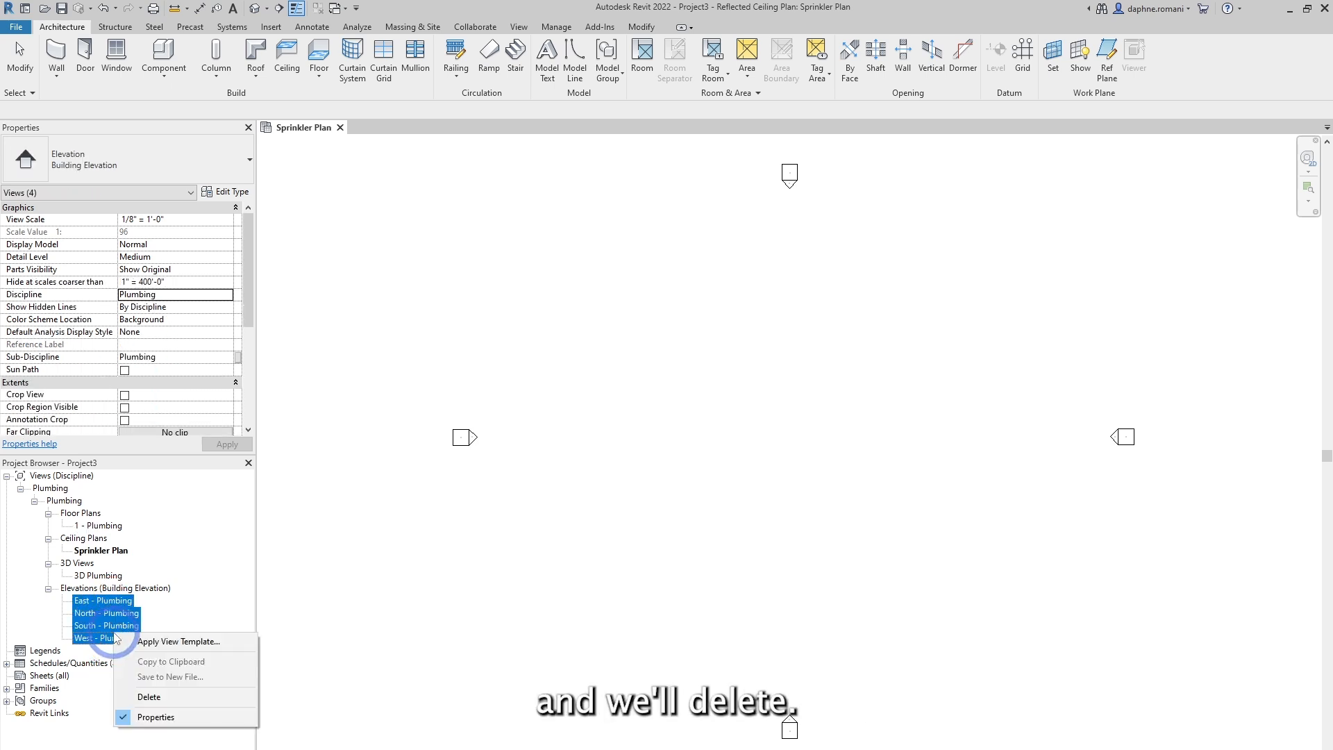
click(193, 614)
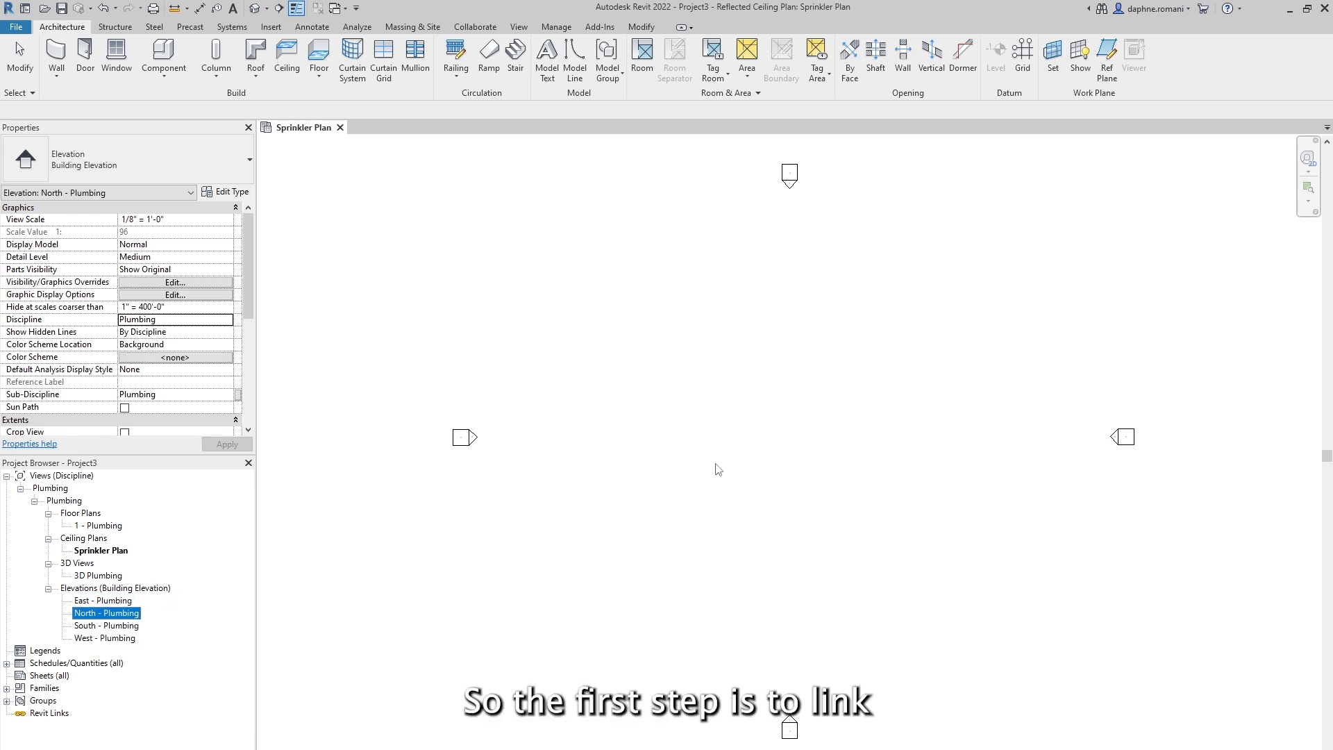
Link the Revit file Building Model_detached.rvt into the project and dismiss the nested links notice.
click(271, 27)
click(53, 59)
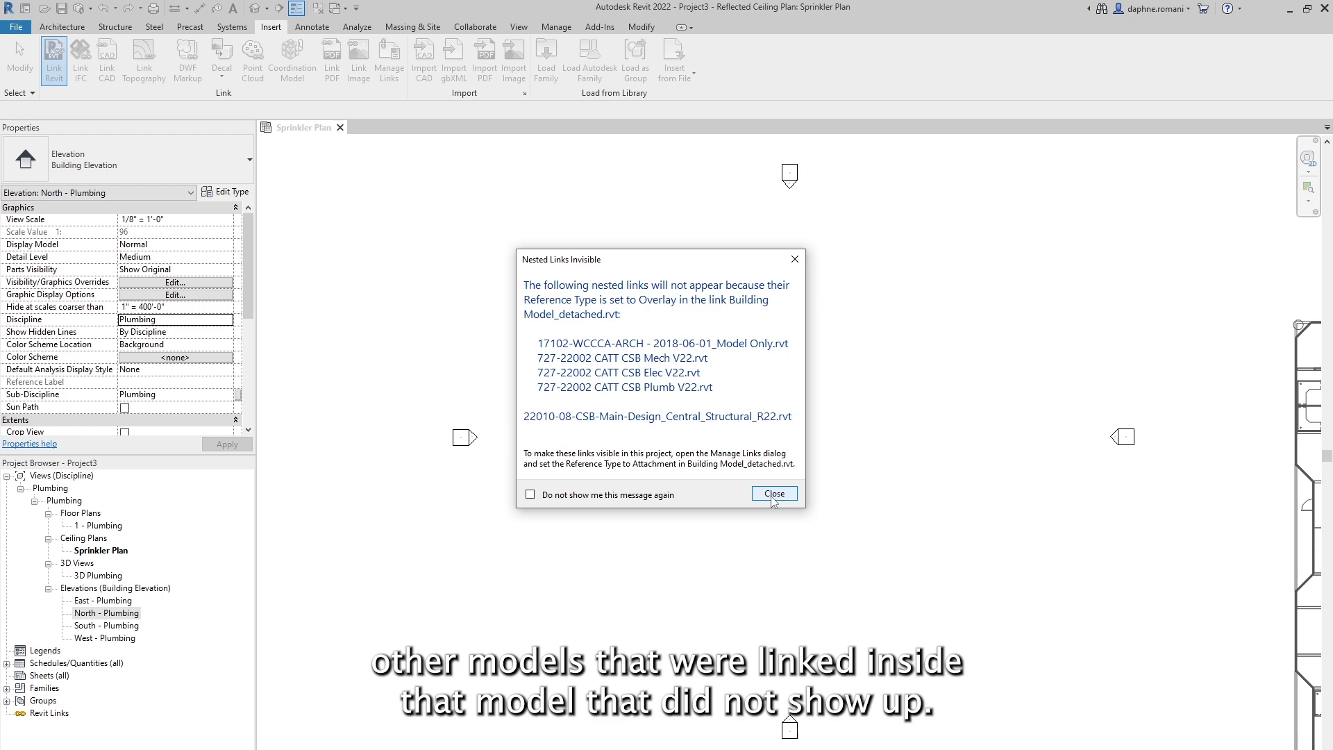
click(773, 494)
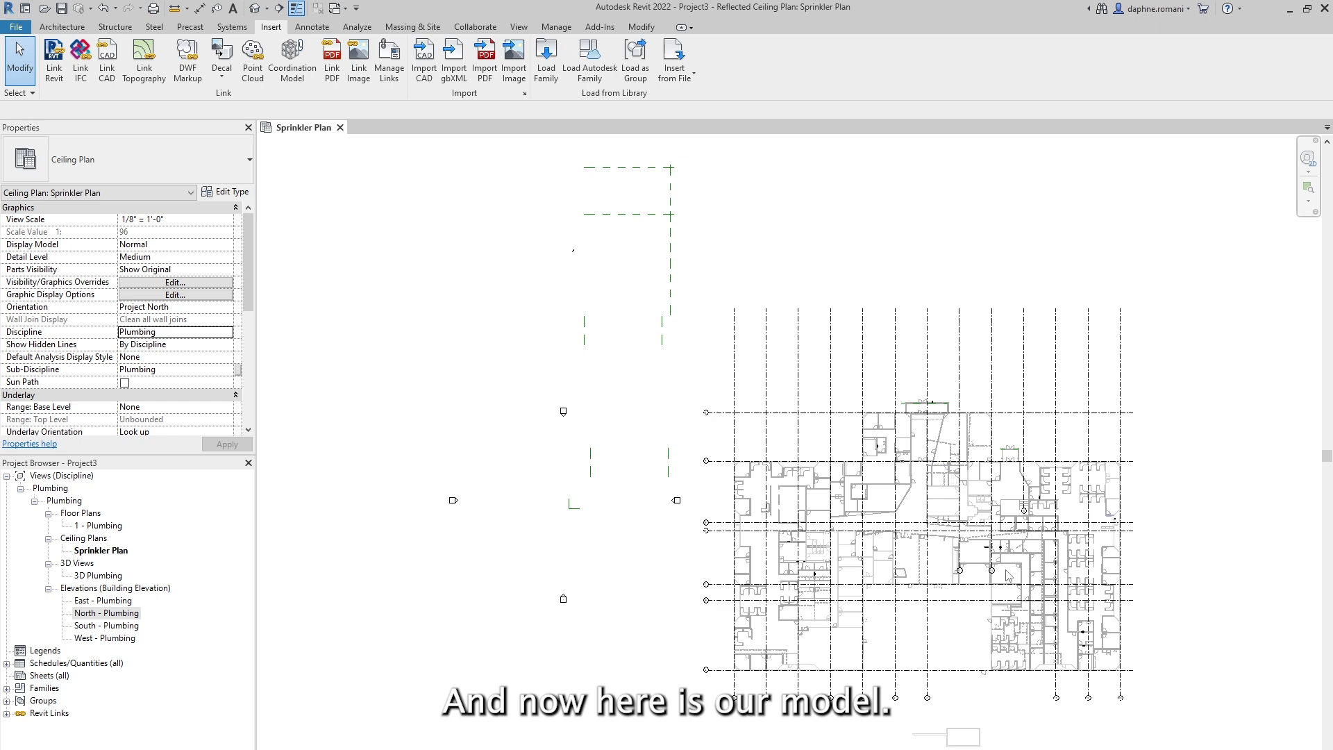
In the Sprinkler Plan's visibility overrides, display the linked building model by linked view, using Reflected Ceiling Plan: LEVEL 1.
scroll(1008, 575, up, 4)
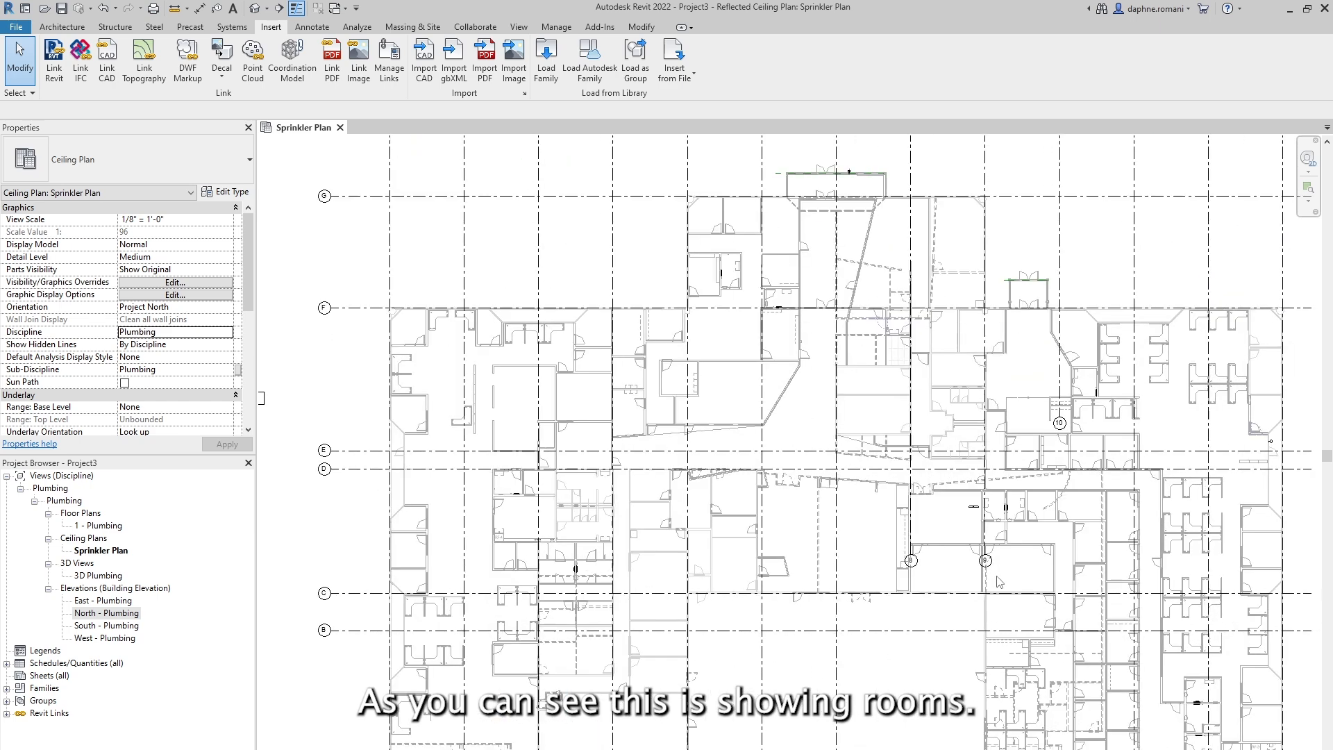
scroll(998, 582, up, 2)
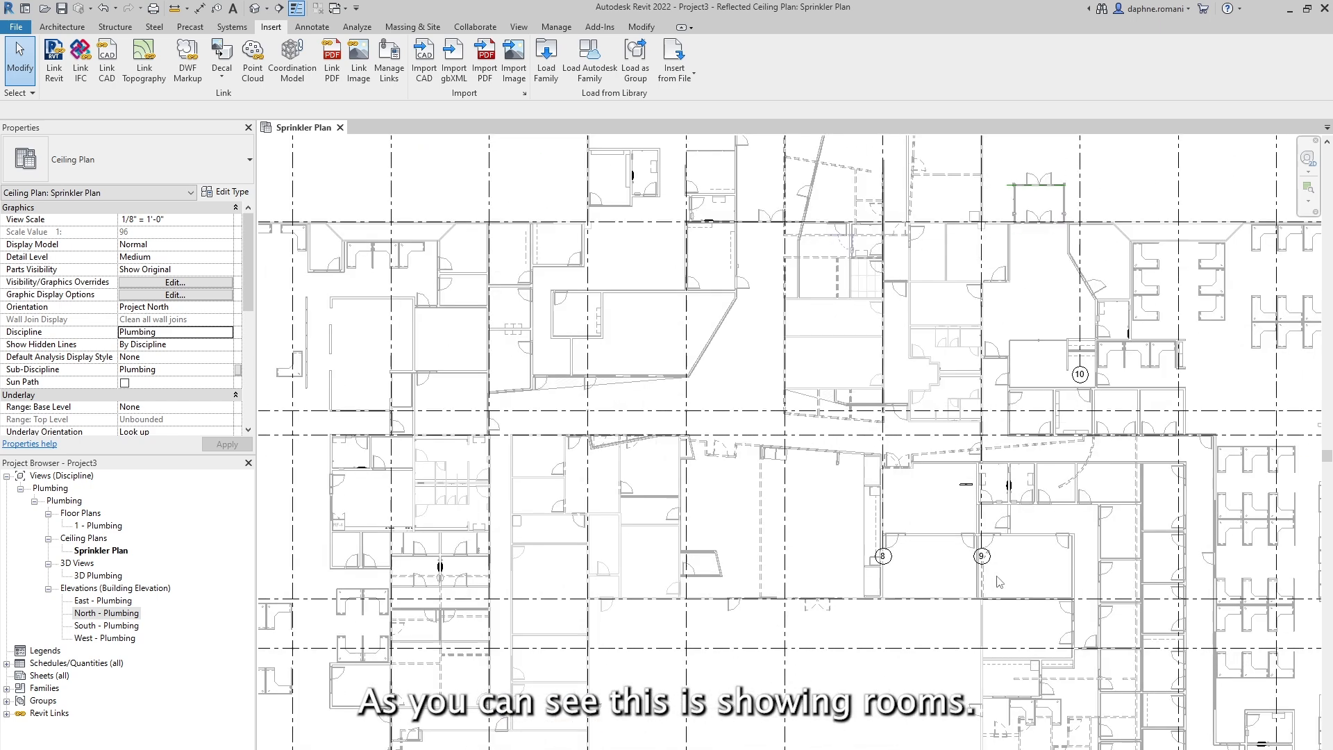
scroll(999, 581, down, 3)
click(953, 615)
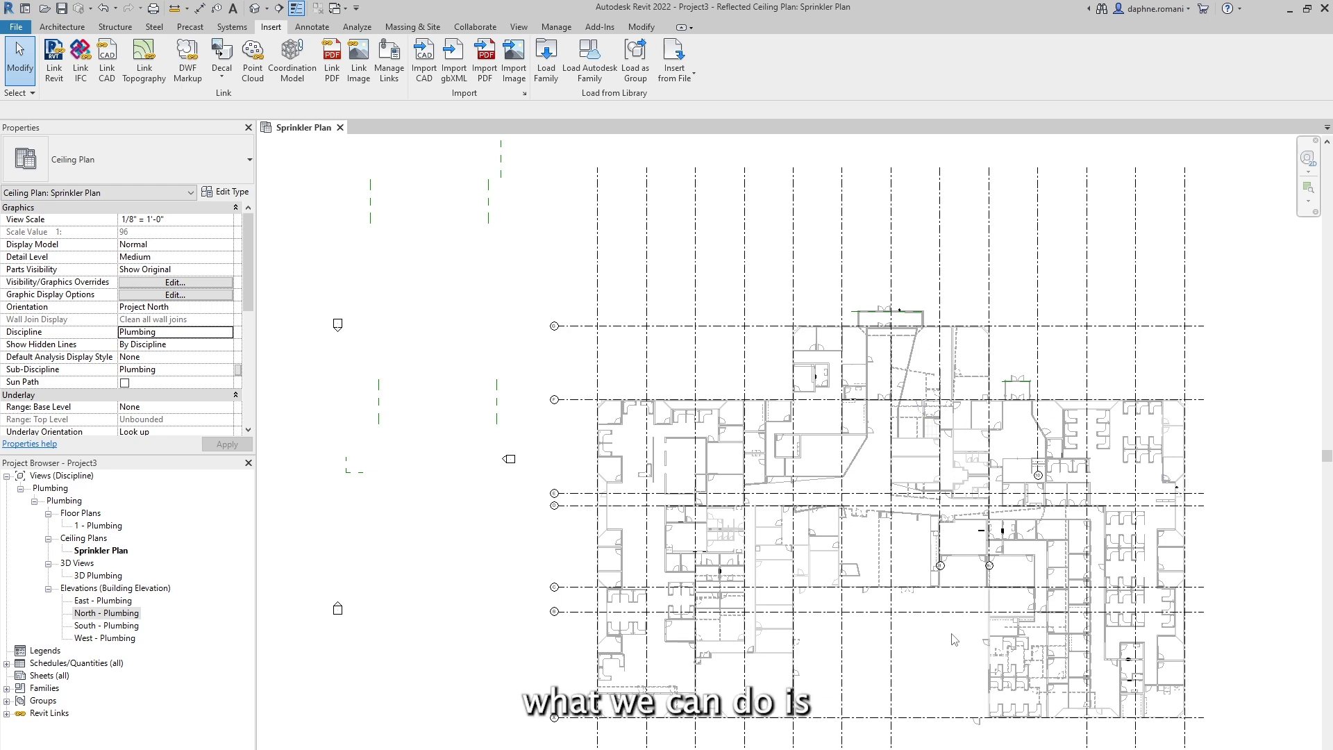
key(v)
key(g)
drag(1059, 299, 781, 182)
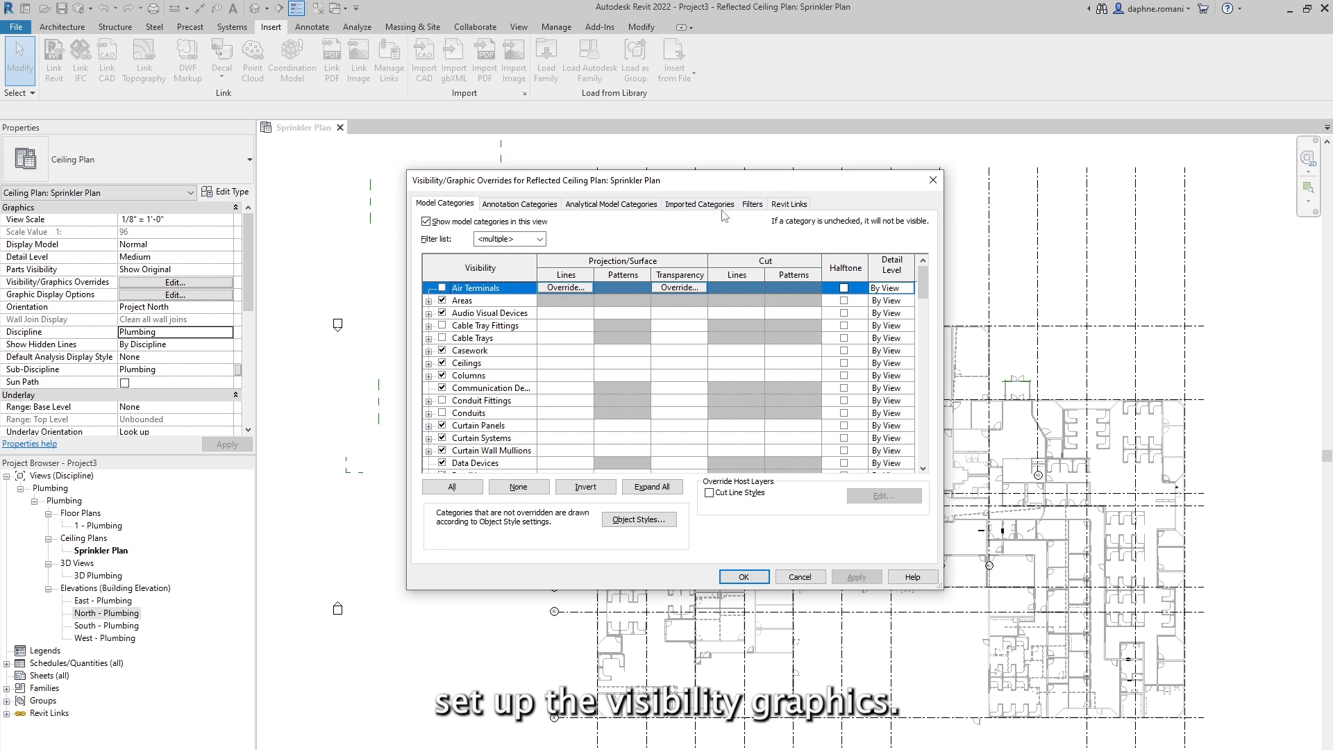
click(788, 205)
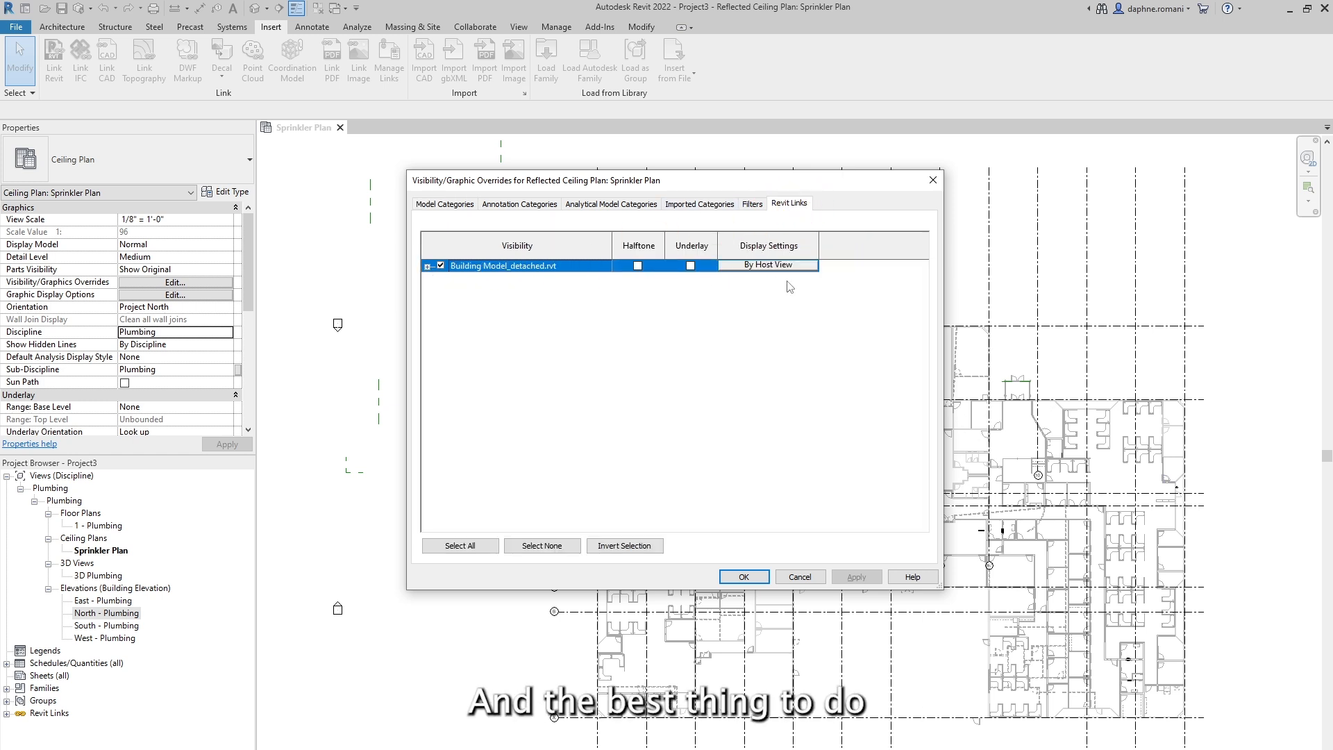
click(758, 267)
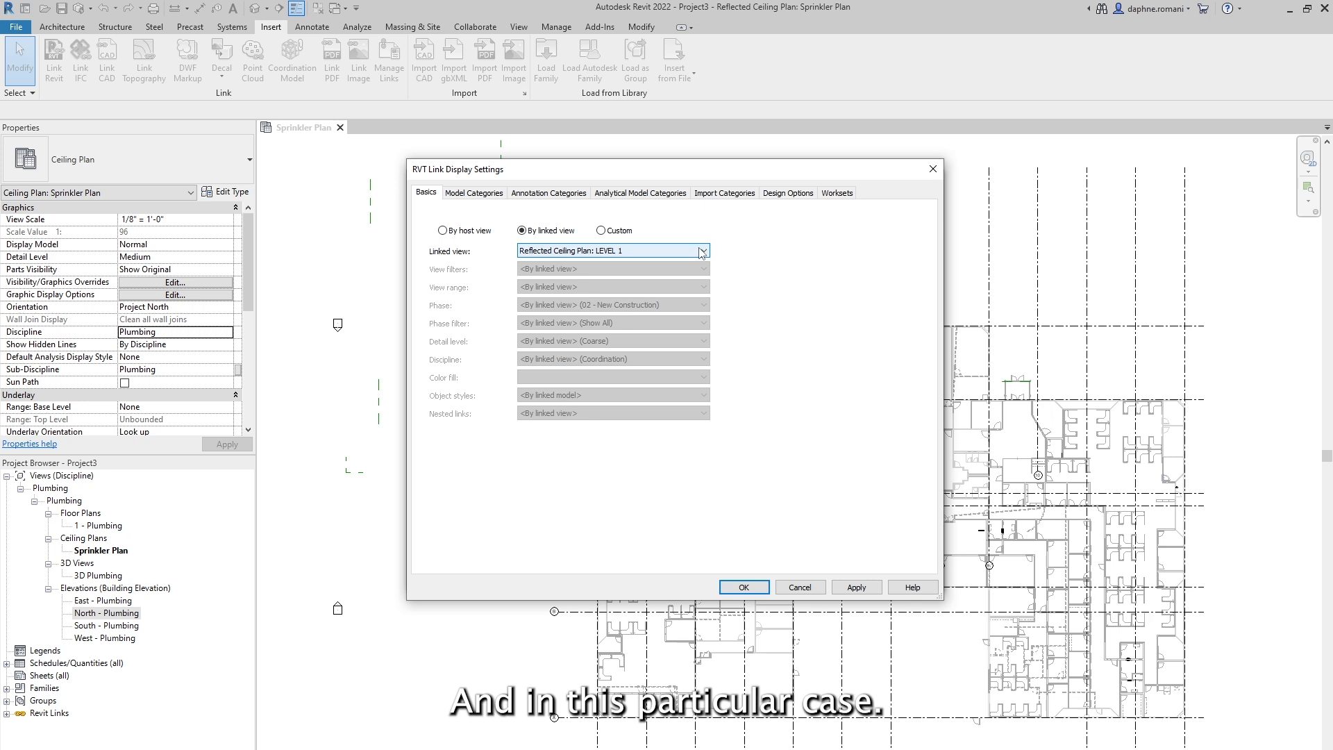
click(701, 251)
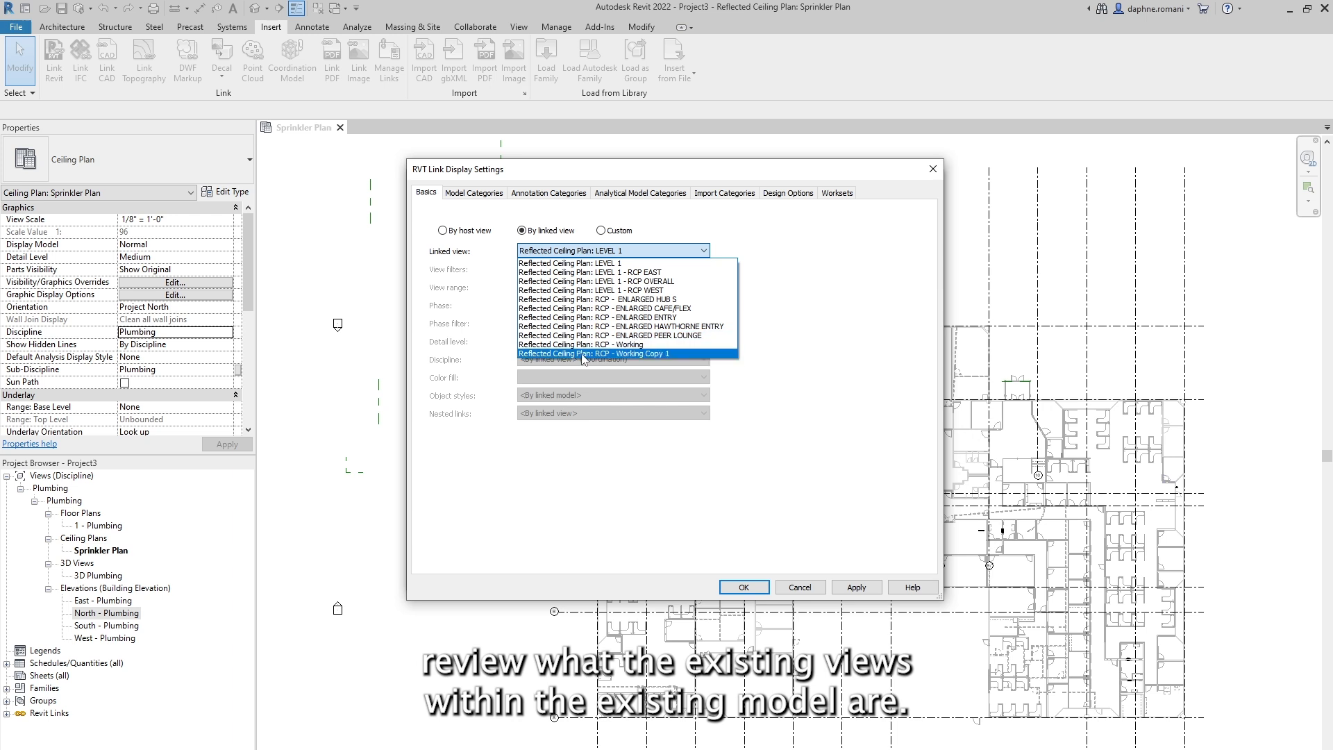
click(600, 265)
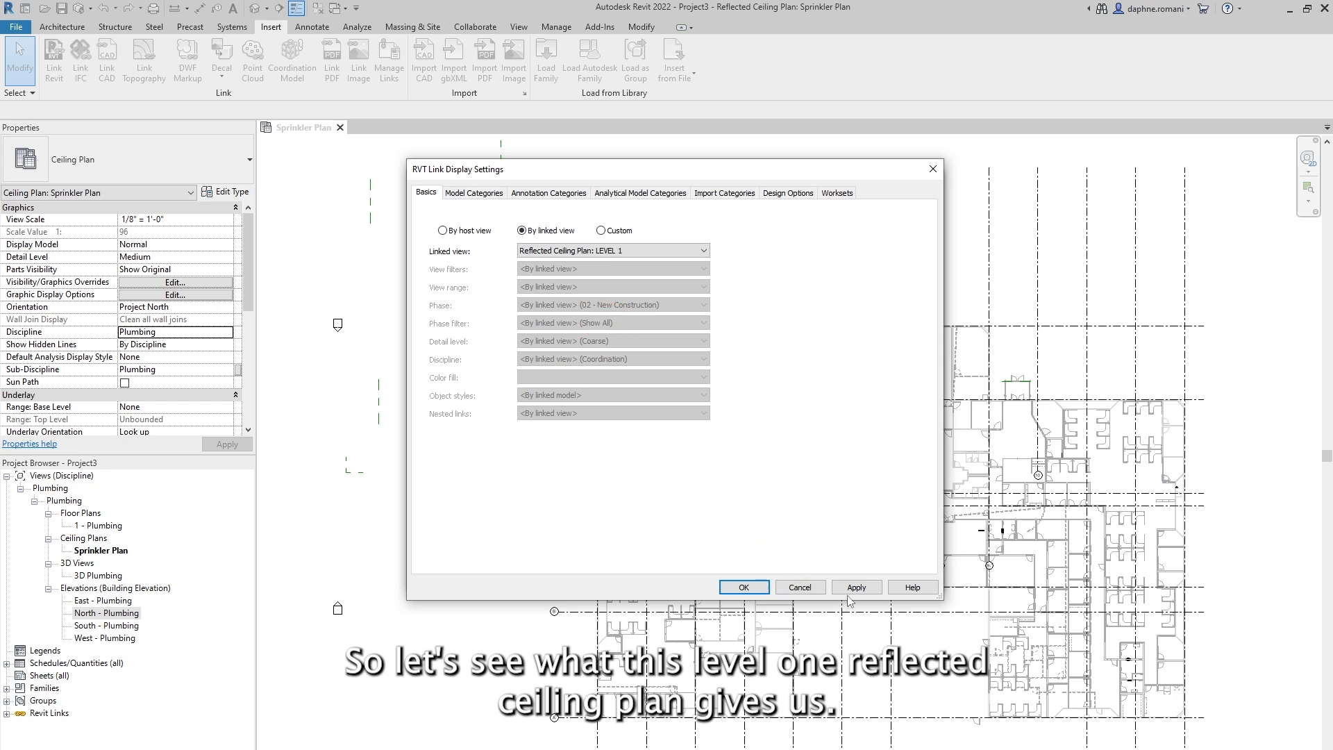
click(744, 587)
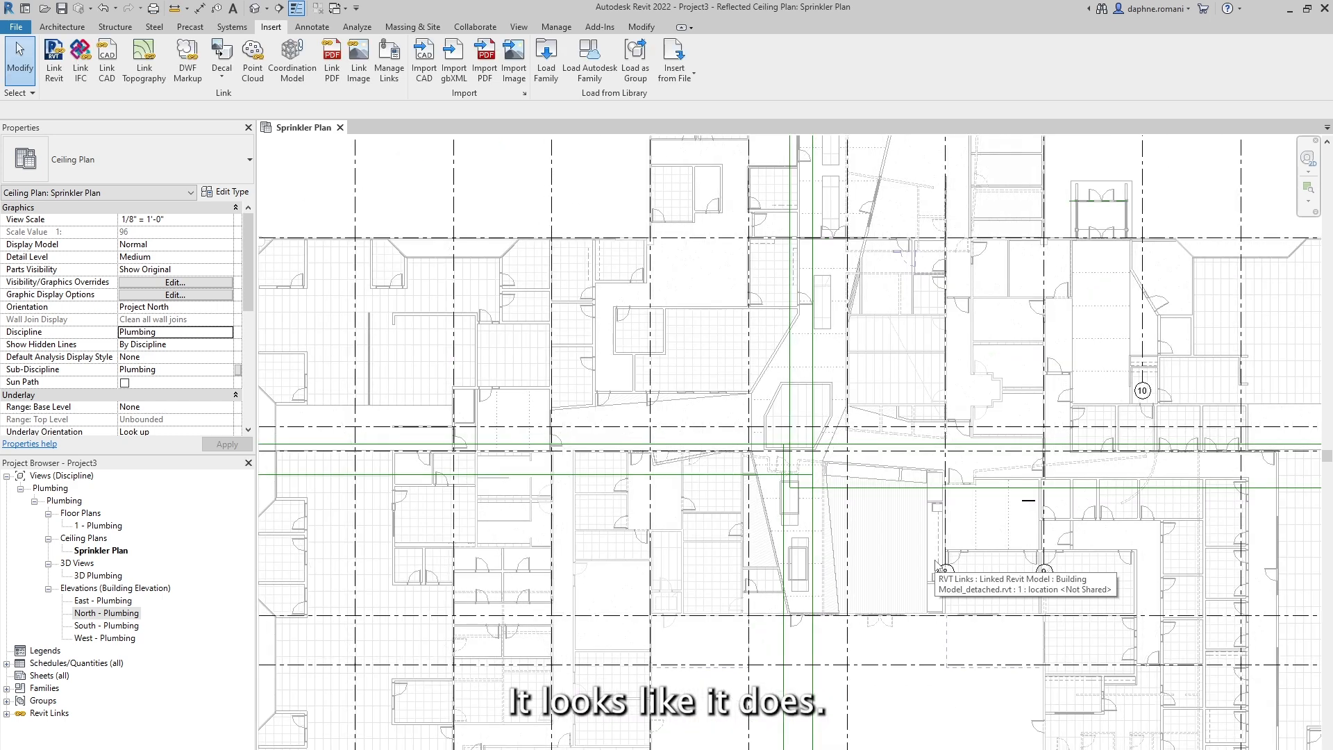
Switch the building link's linked view in the Sprinkler Plan to Reflected Ceiling Plan: LEVEL 1 - RCP OVERALL.
scroll(935, 564, down, 3)
middle_drag(942, 565, 788, 453)
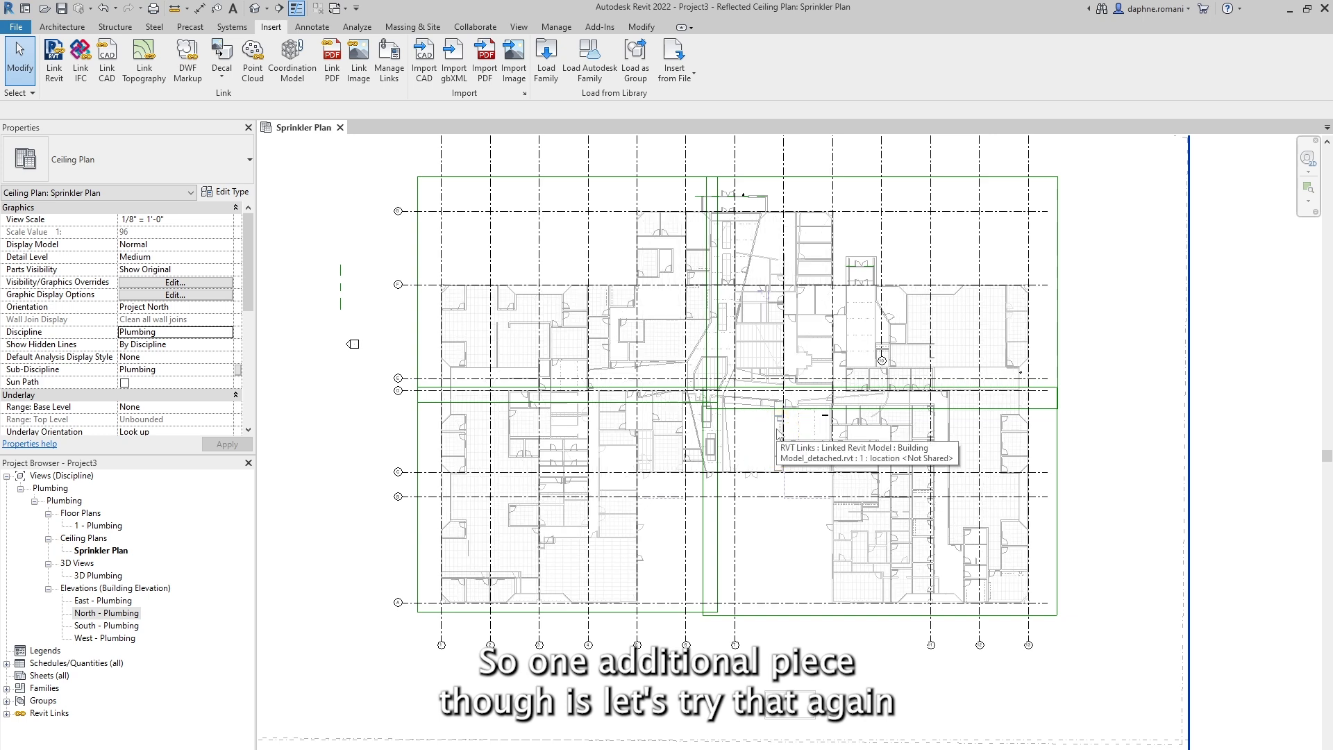
key(v)
key(g)
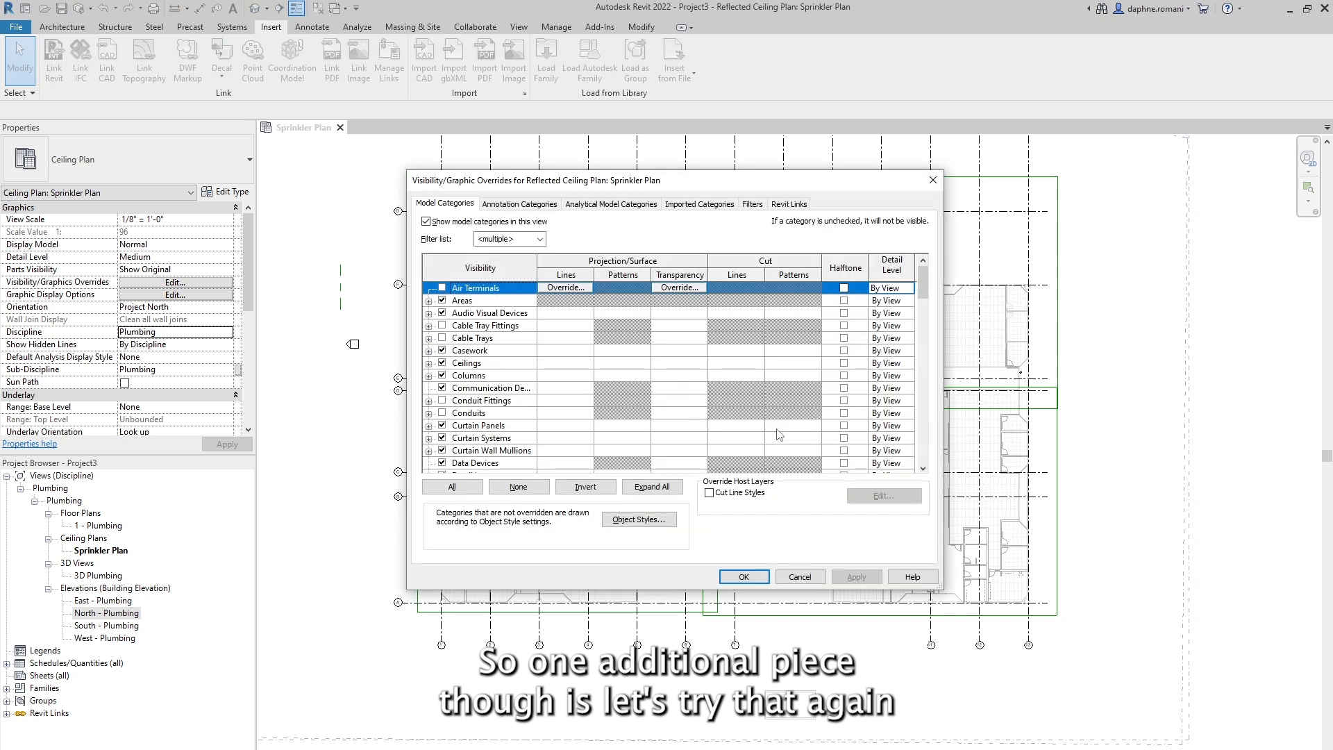
click(784, 207)
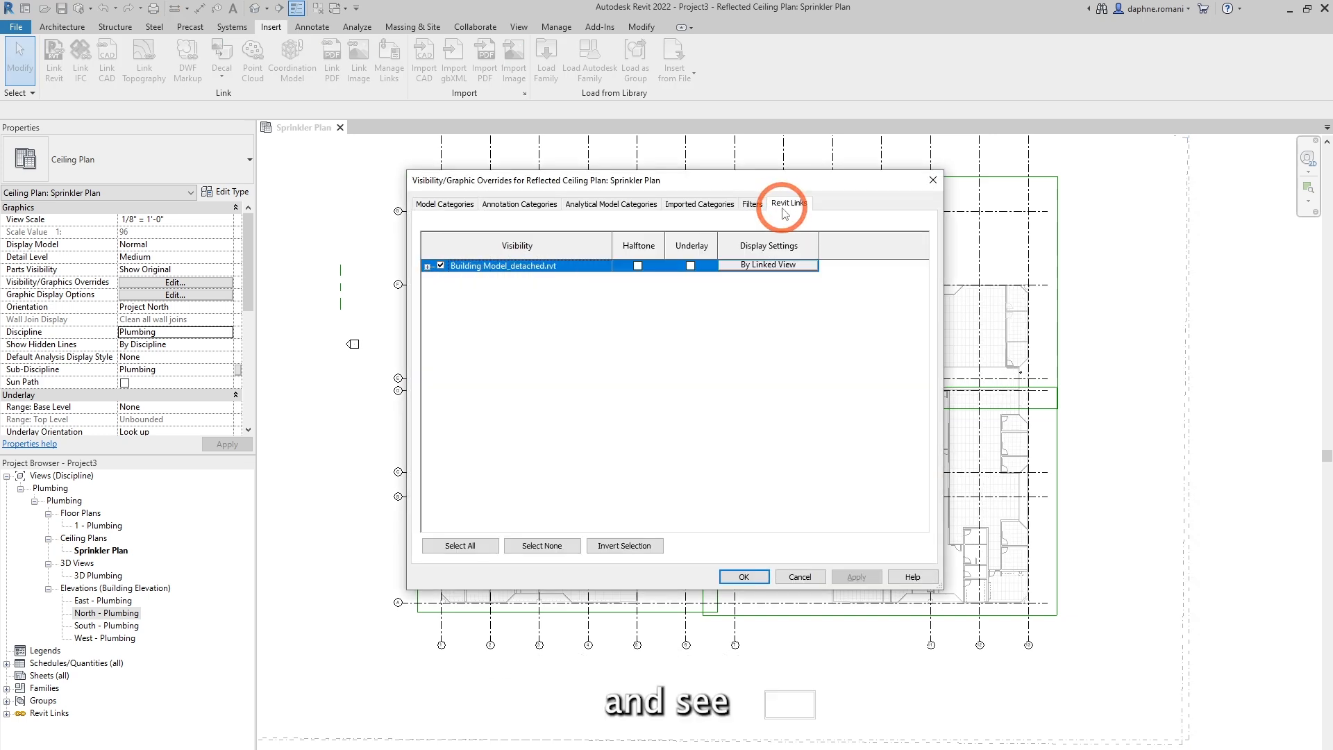
click(769, 267)
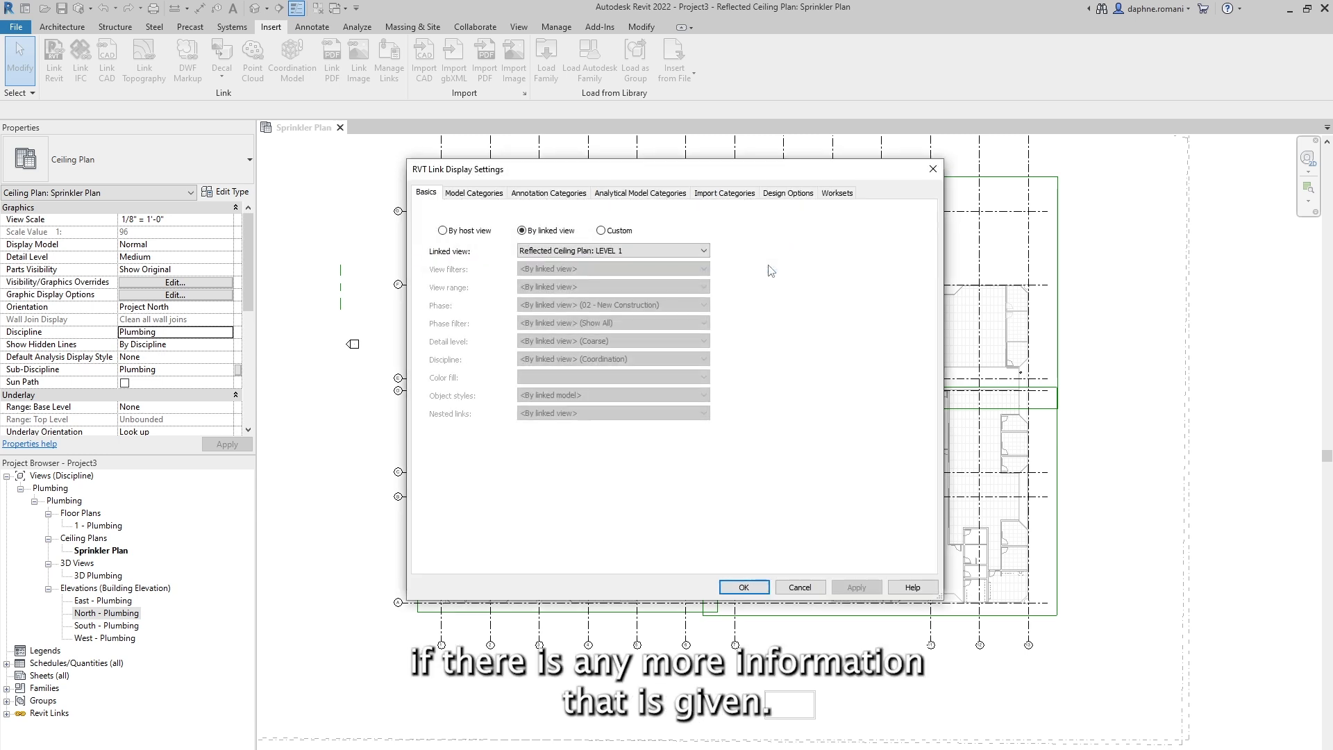
click(704, 252)
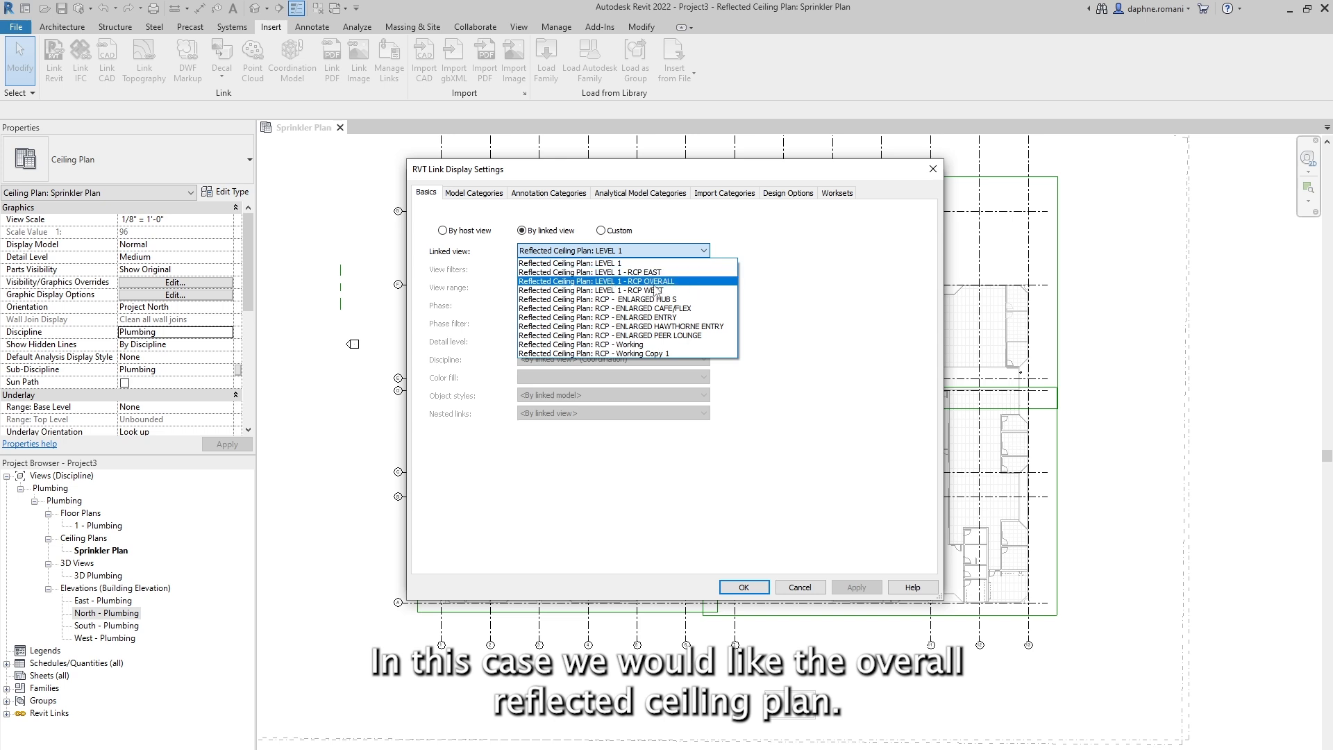
click(653, 281)
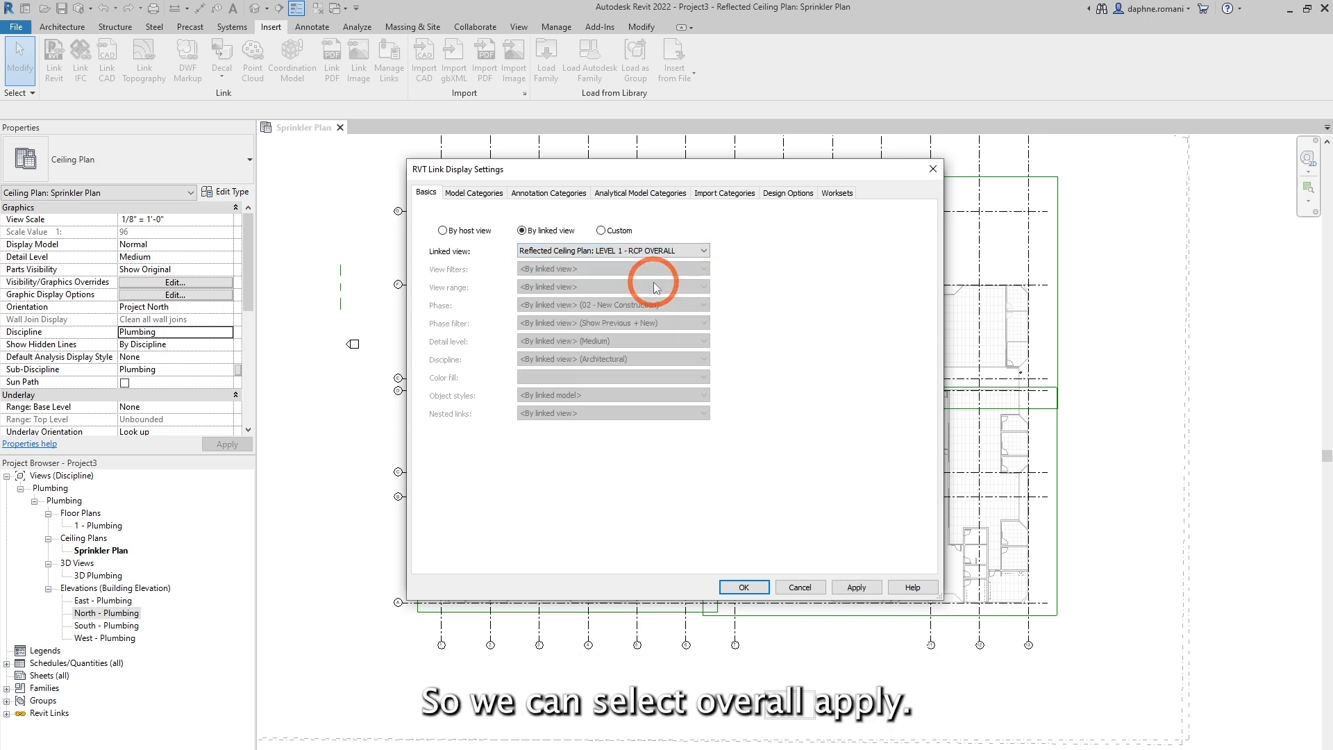
click(857, 587)
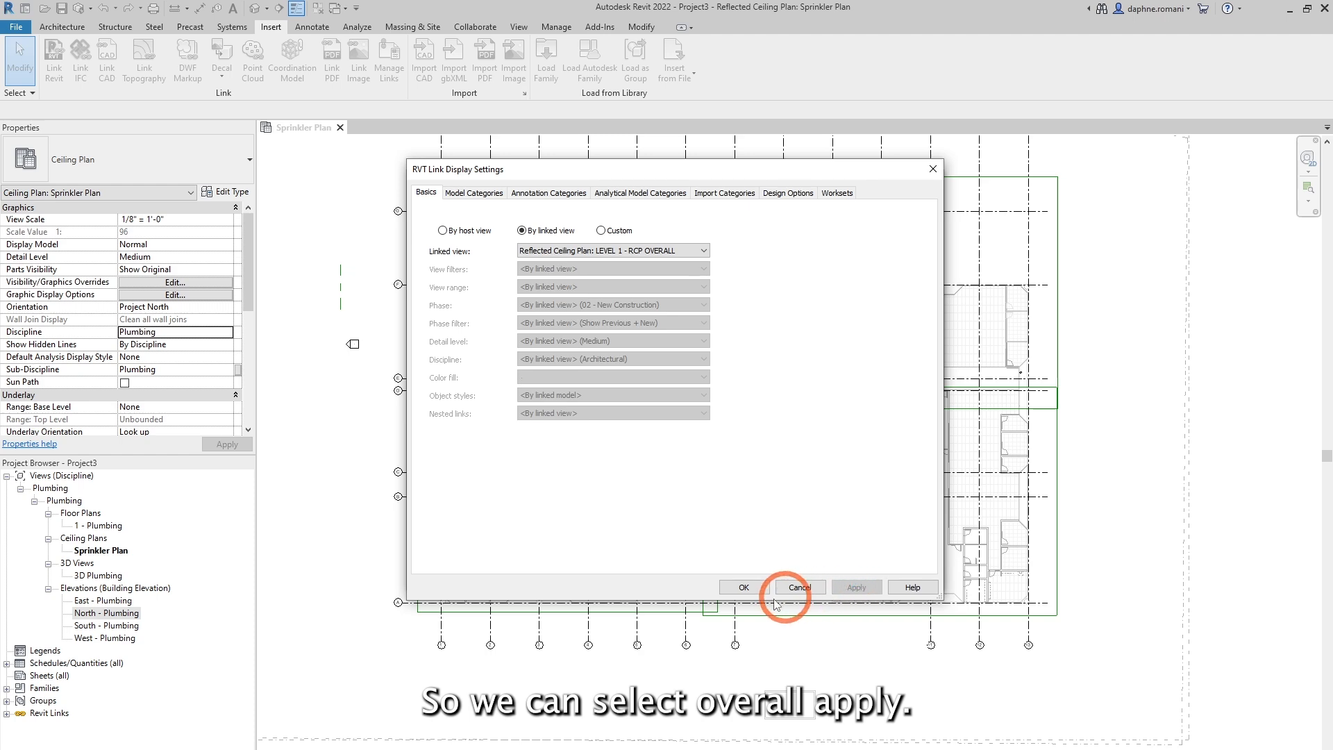
click(746, 588)
click(753, 581)
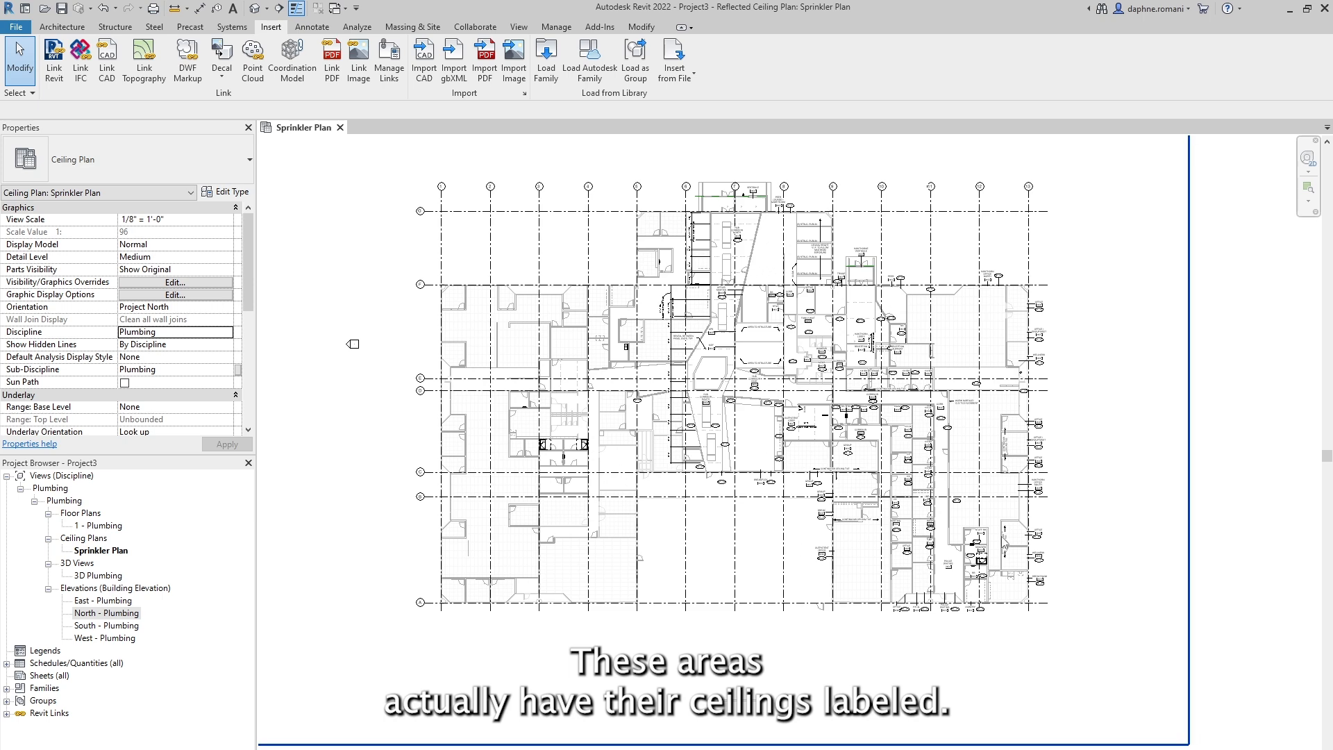
scroll(1030, 490, up, 5)
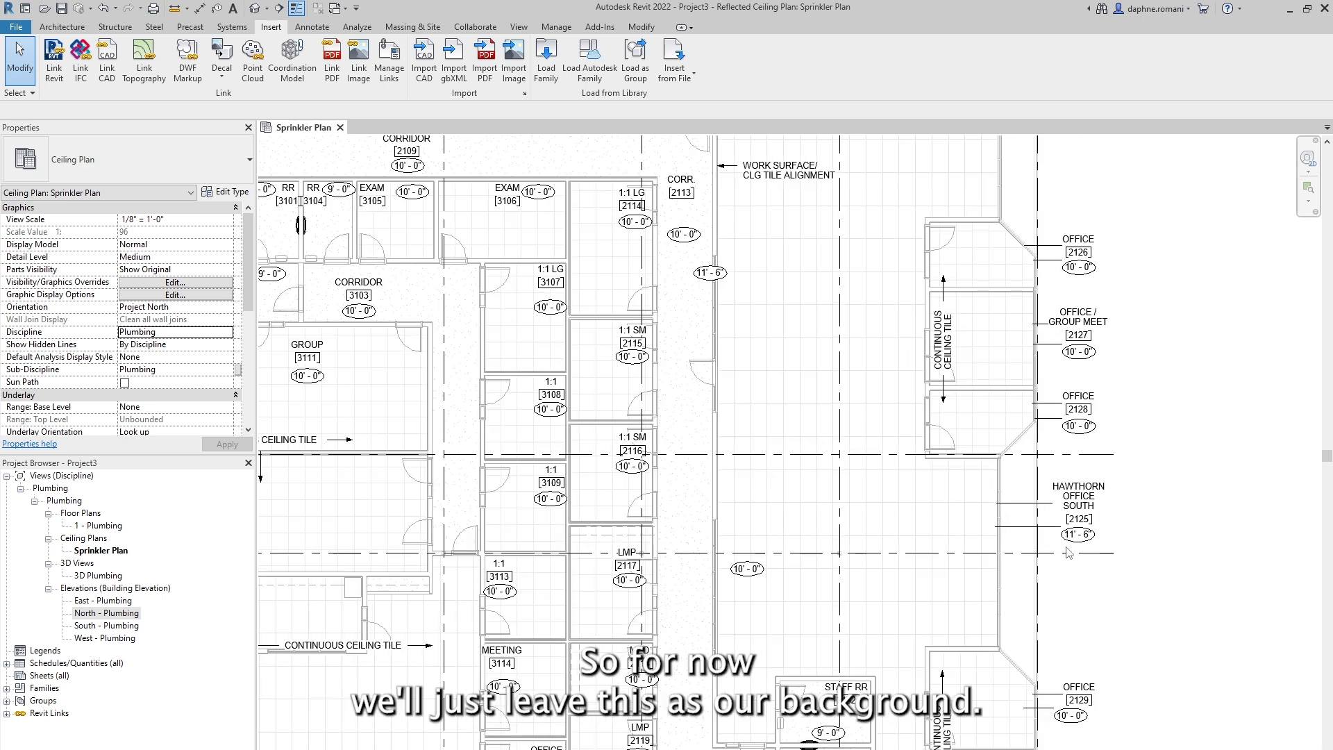
scroll(1060, 551, up, 3)
scroll(1074, 552, down, 5)
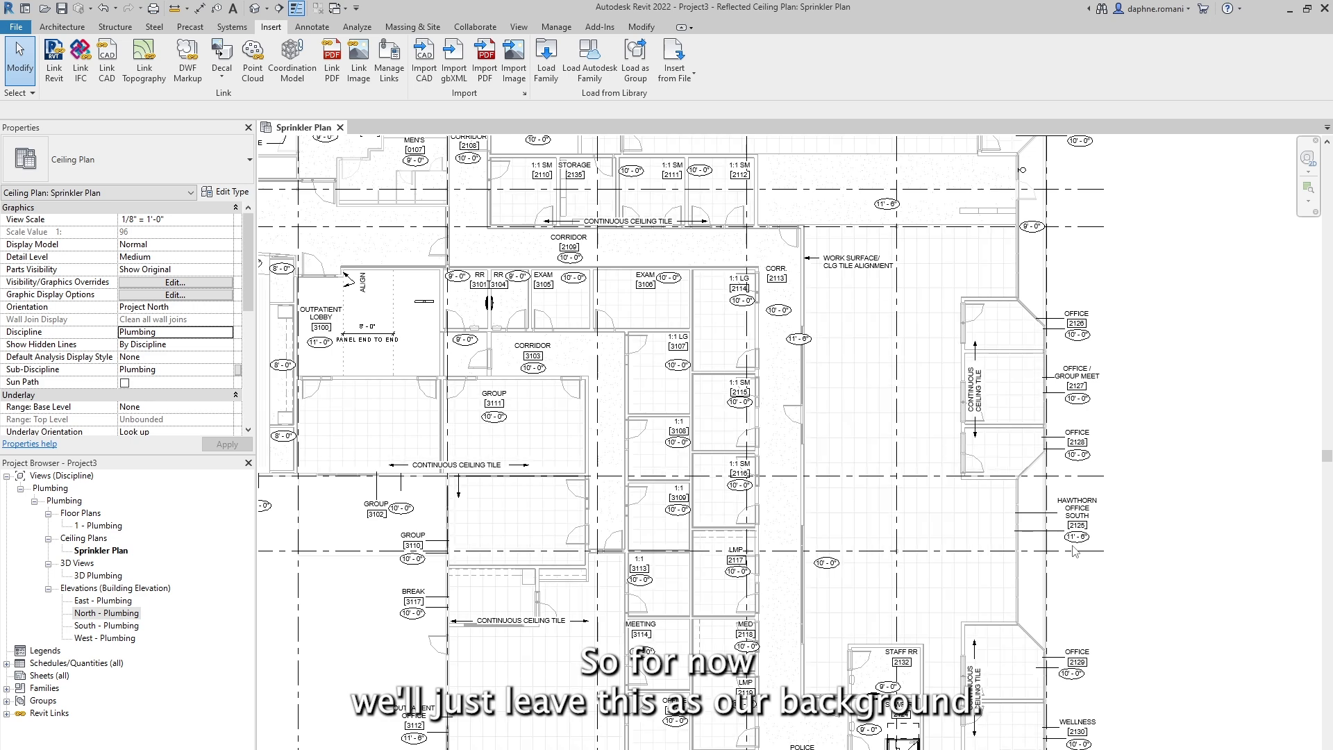
scroll(1074, 552, down, 5)
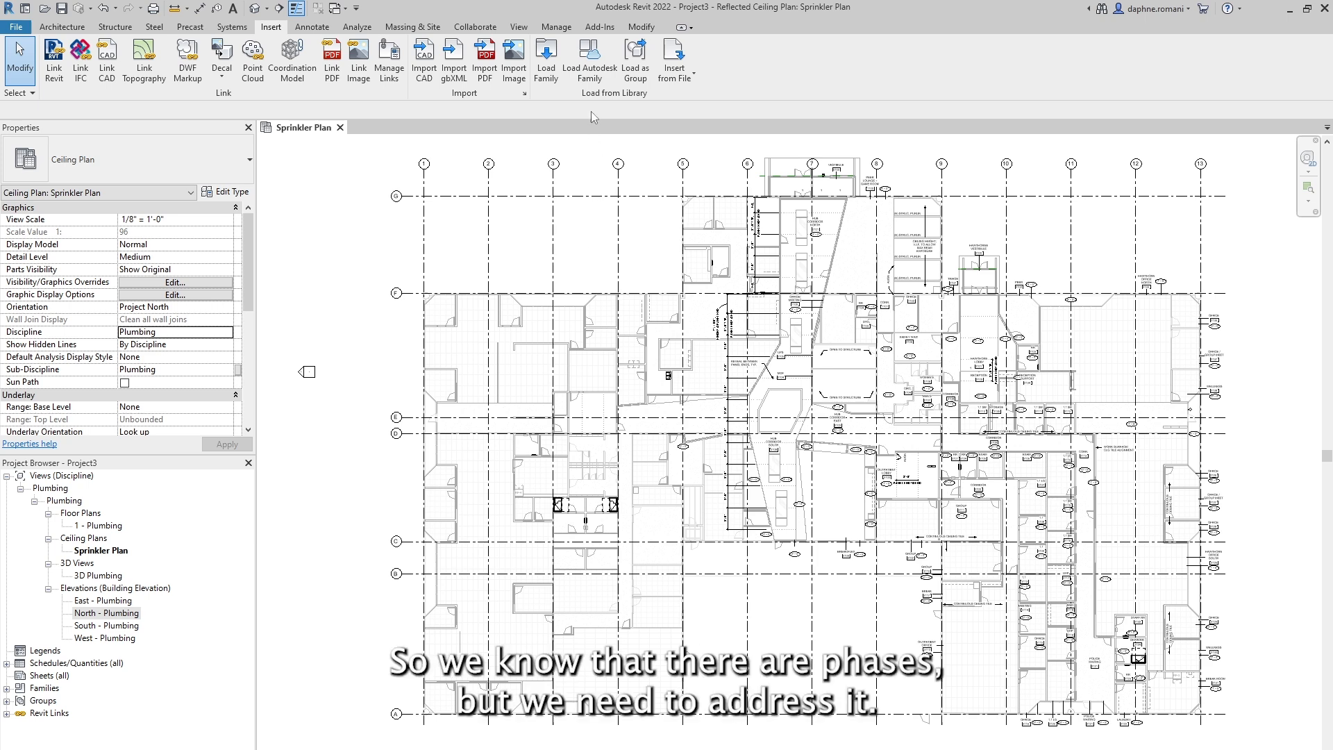
Rename the project phases to Existing sprinkler system and New Sprinkler system, and check the phase assigned to the Sprinkler Plan view.
click(556, 28)
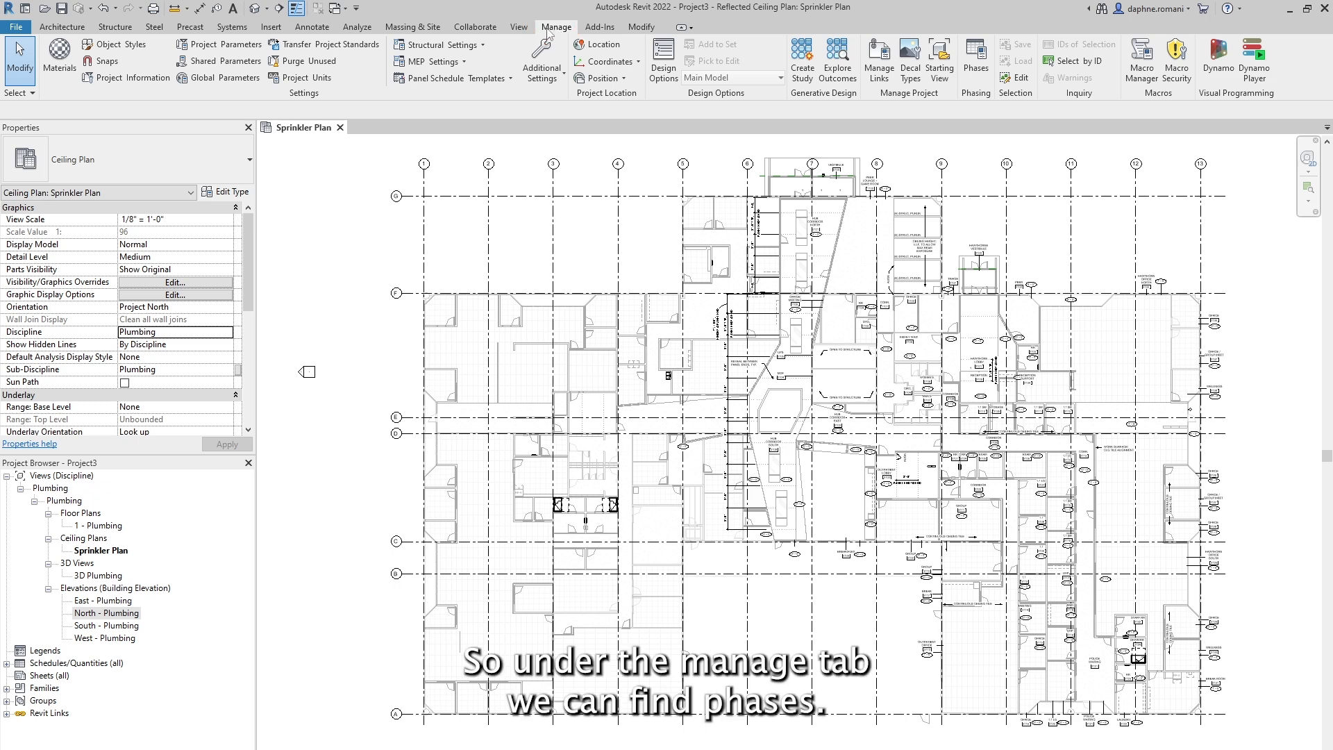
click(976, 69)
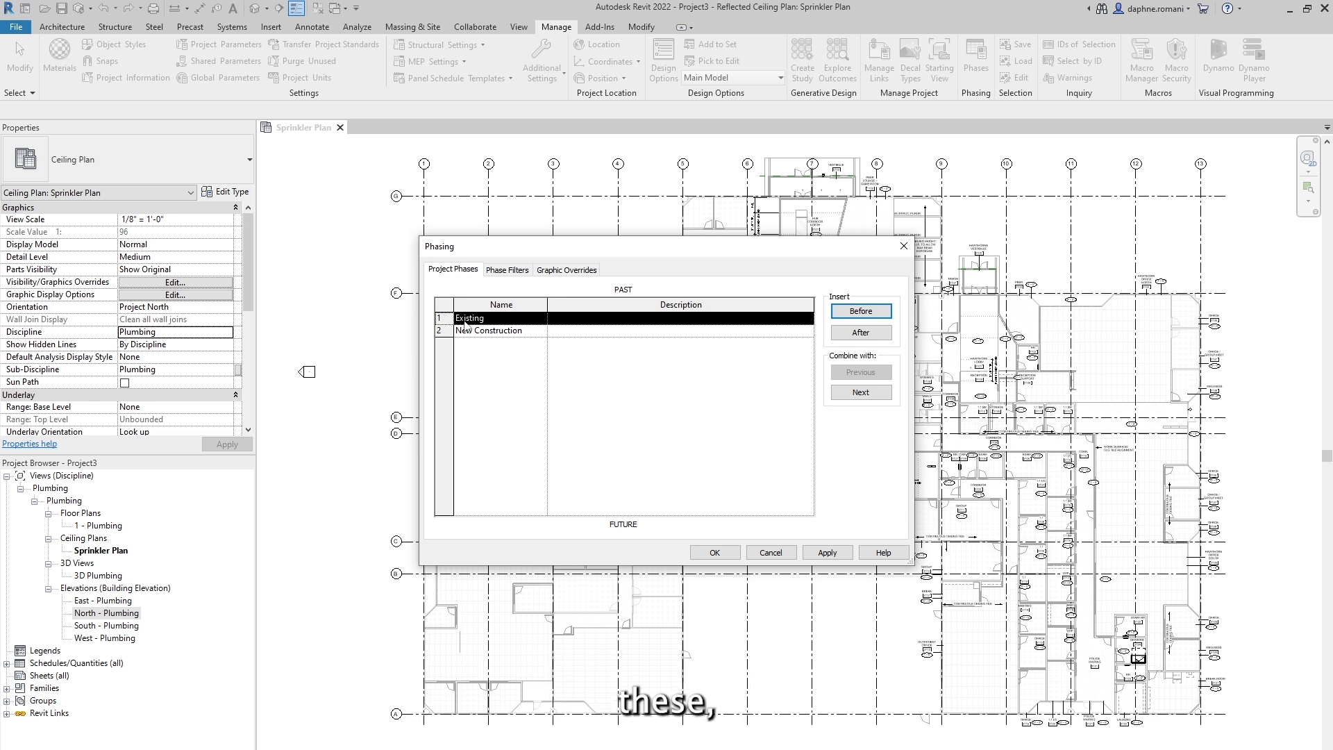
click(501, 319)
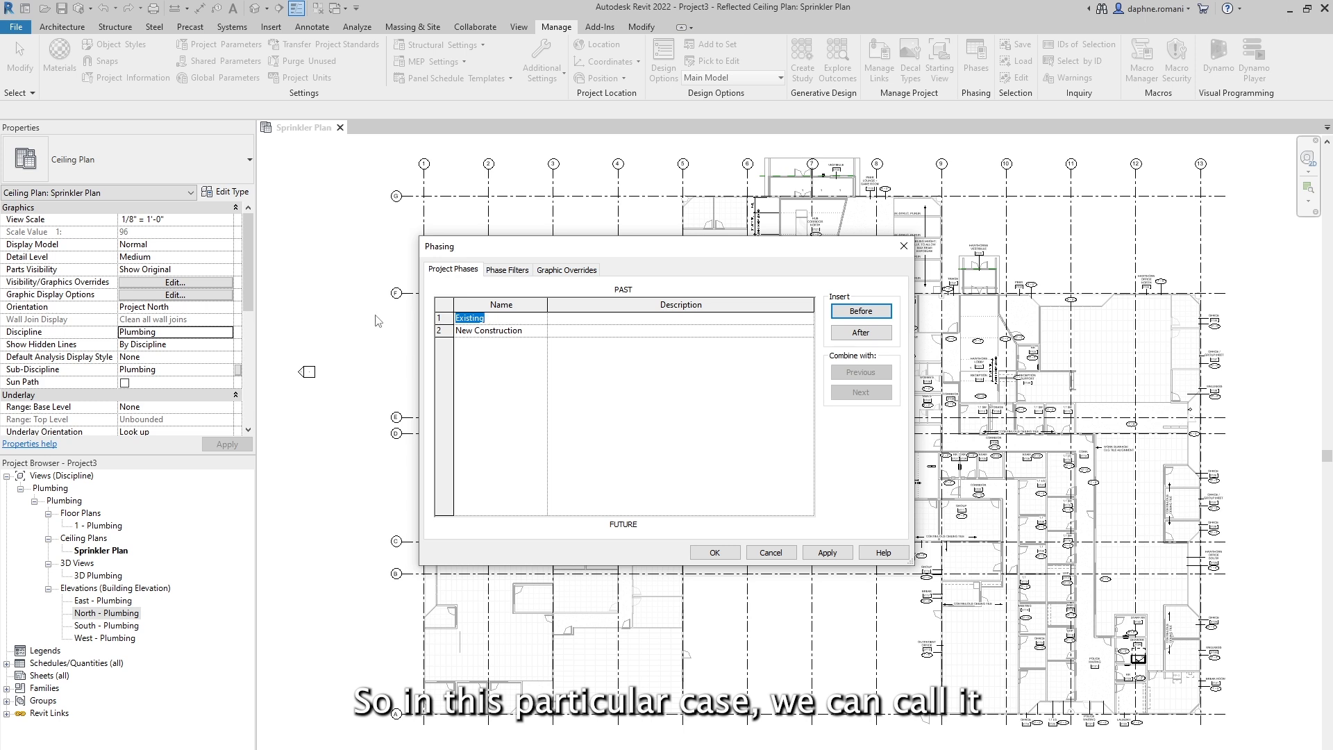
click(503, 320)
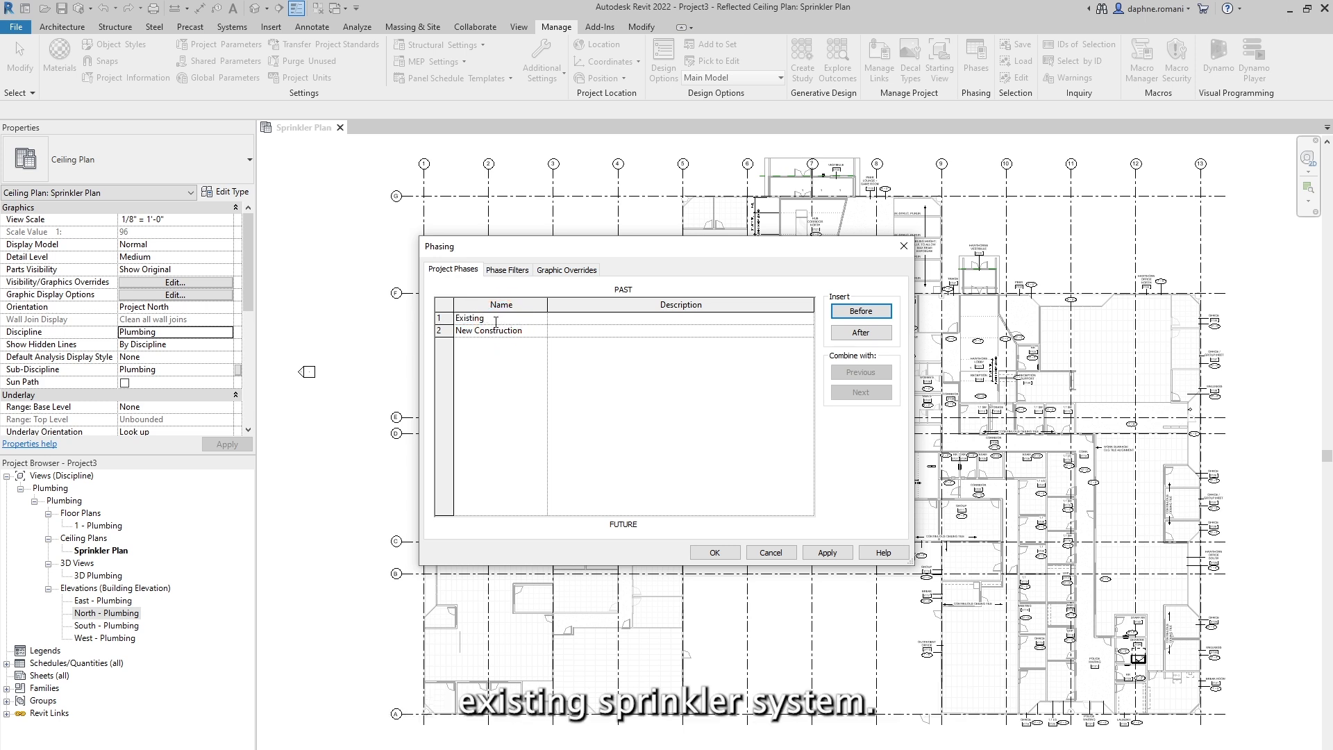
text(inkler system)
click(490, 331)
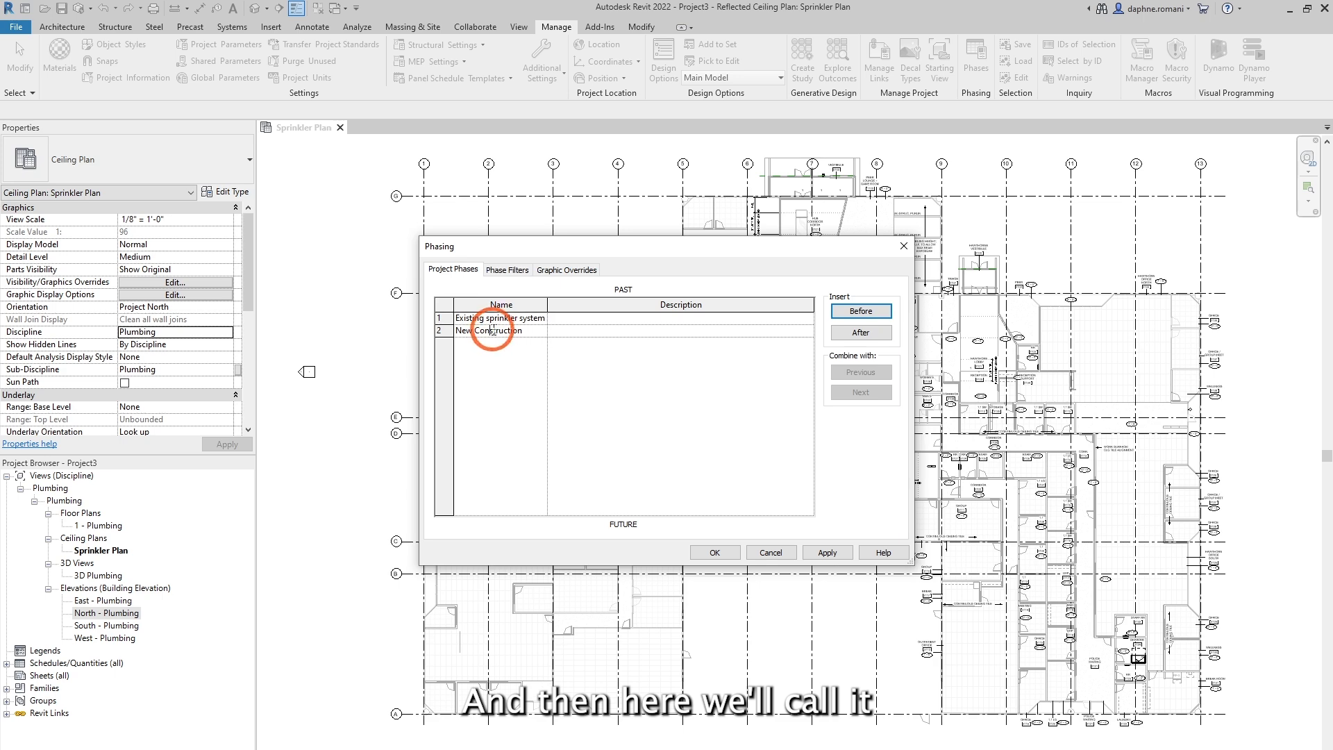
drag(527, 331, 478, 332)
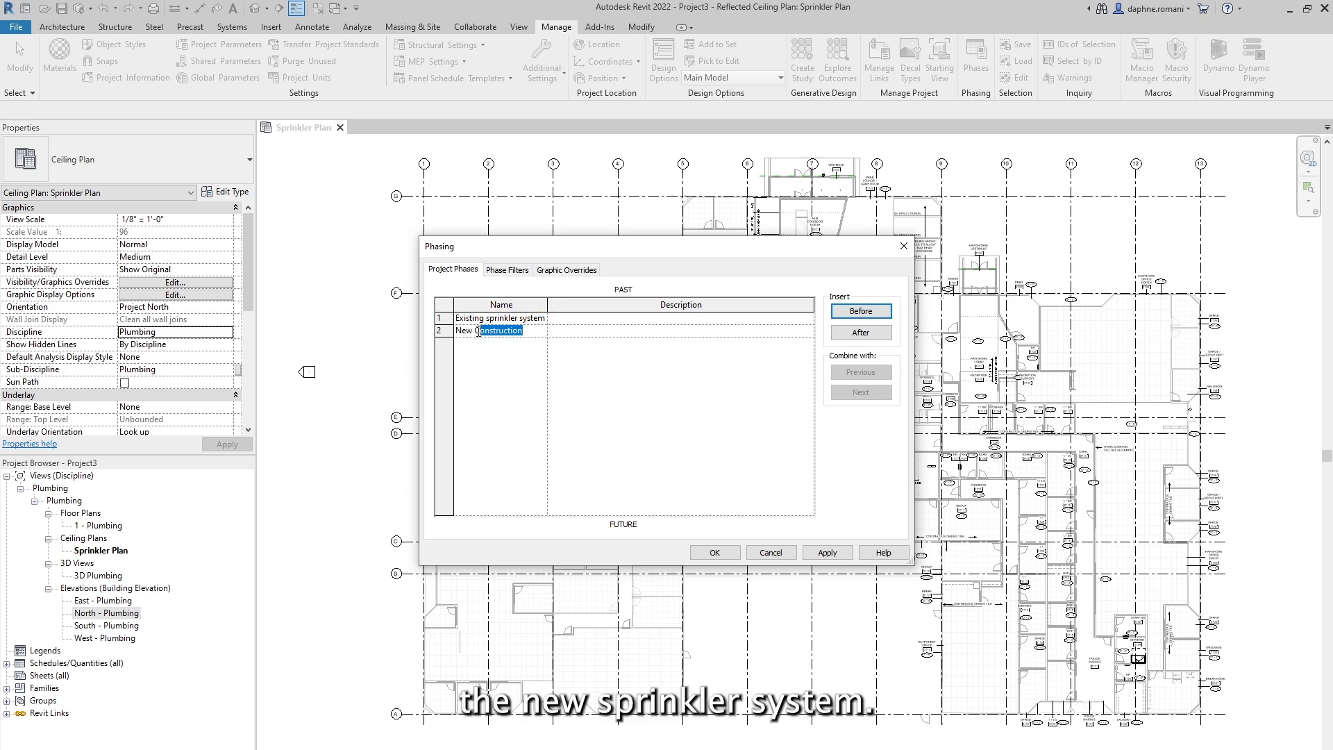
click(476, 559)
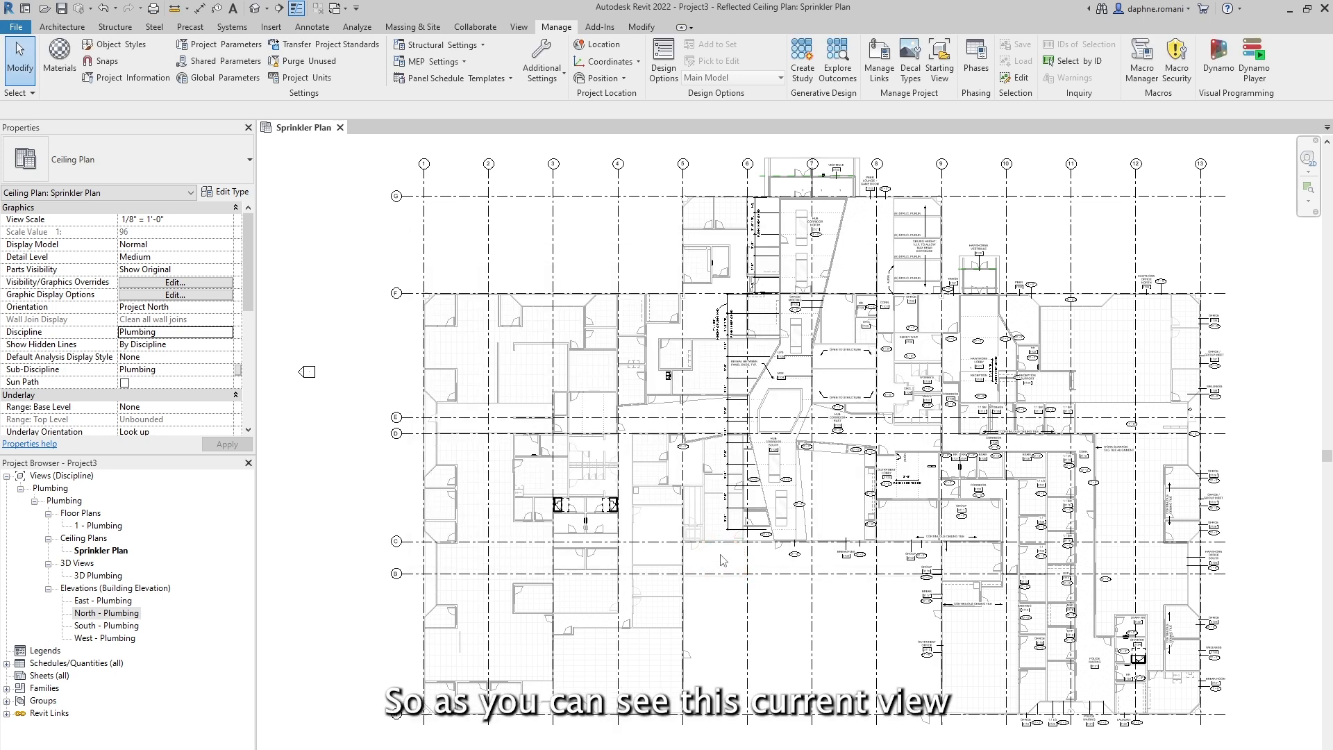
scroll(171, 376, down, 7)
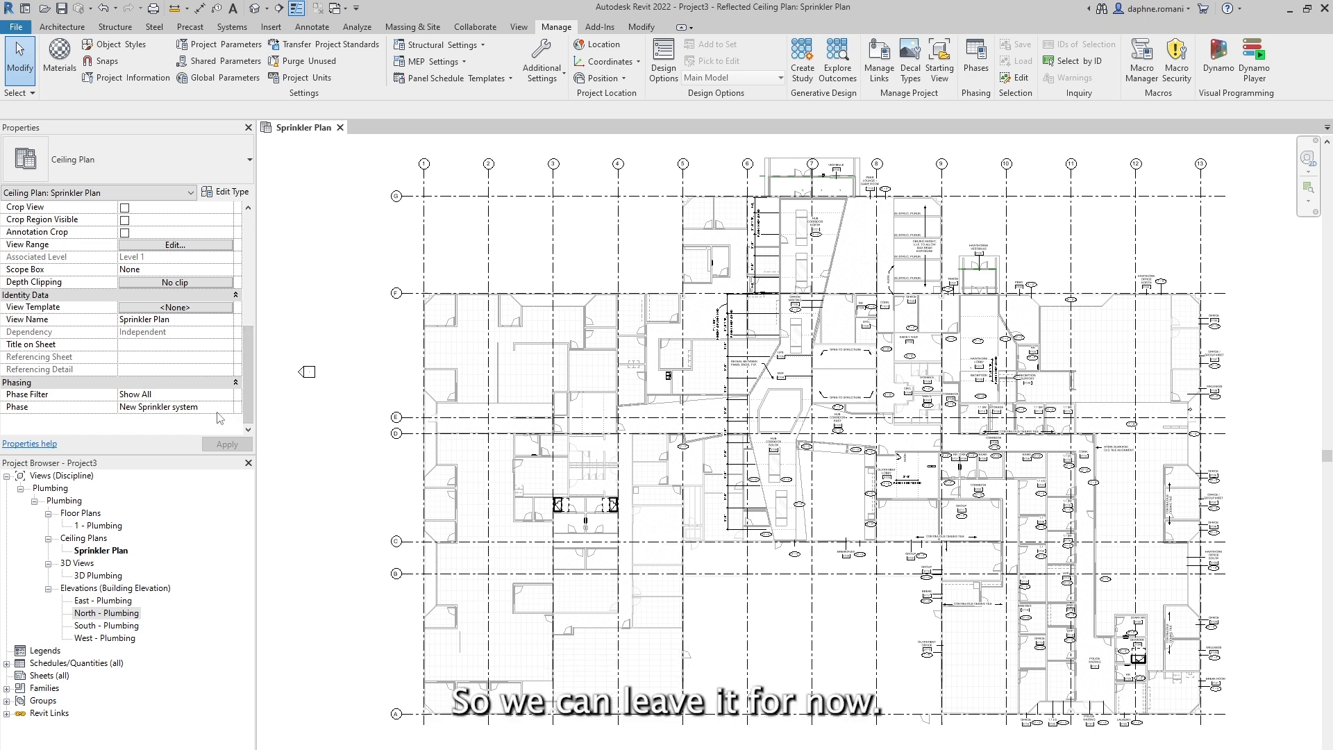
click(836, 654)
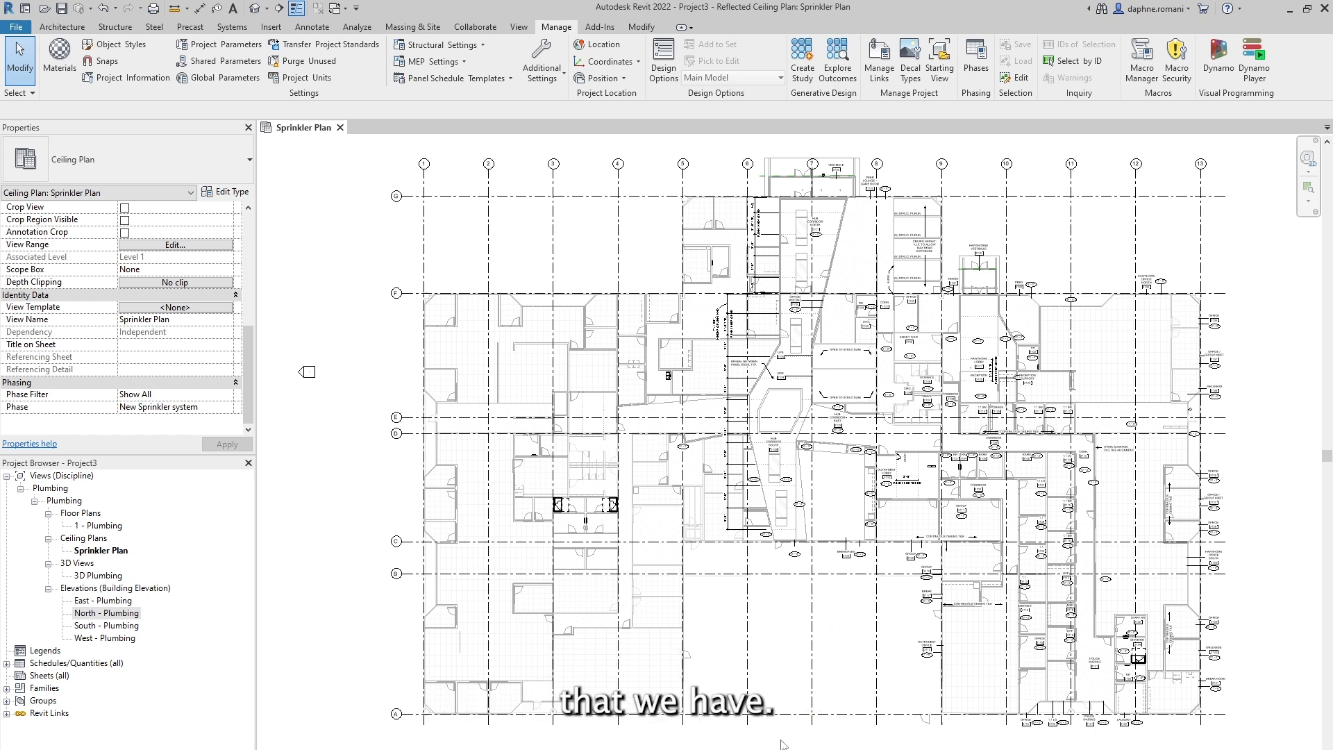
Switch to AutoCAD and examine Sprinkler System.dwg for the sprinkler plan needed and the unrelated drawings around it.
click(271, 26)
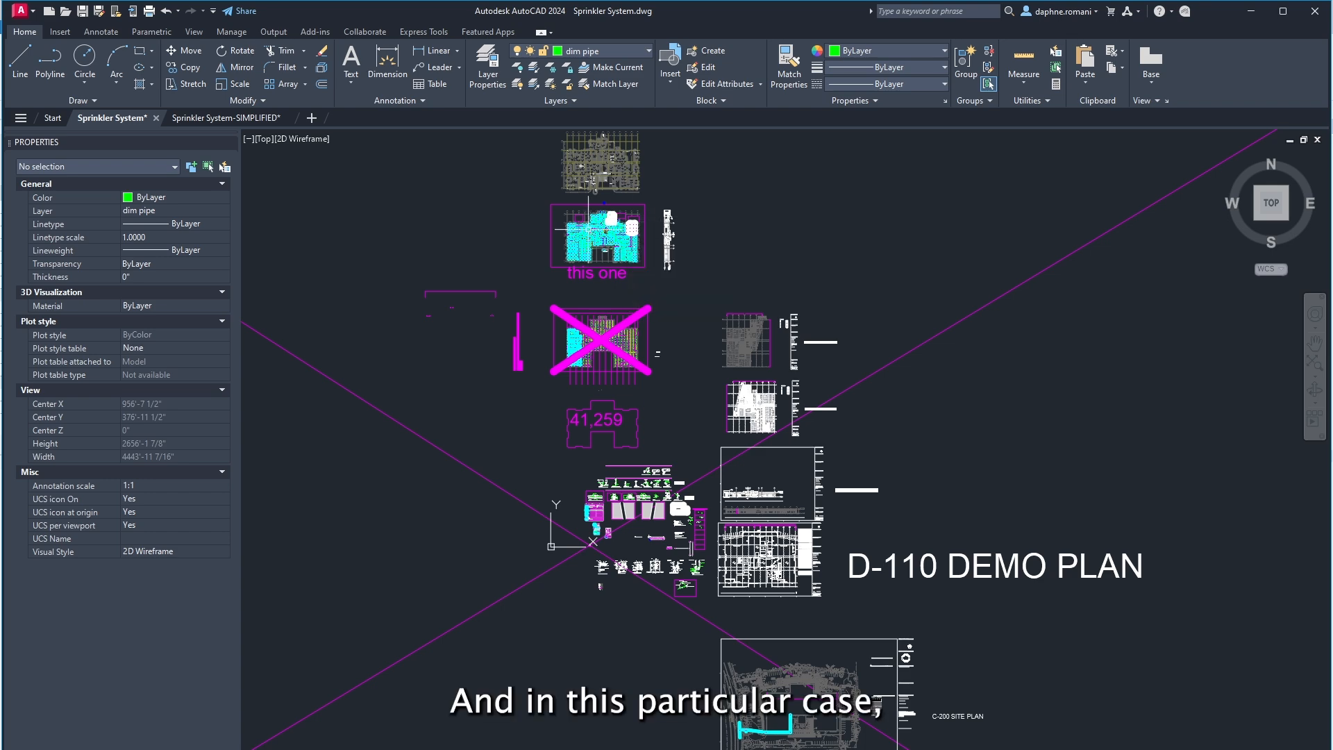
scroll(615, 266, up, 10)
mouse_move(773, 360)
middle_down()
mouse_move(845, 565)
mouse_move(1070, 749)
middle_up()
scroll(952, 661, down, 6)
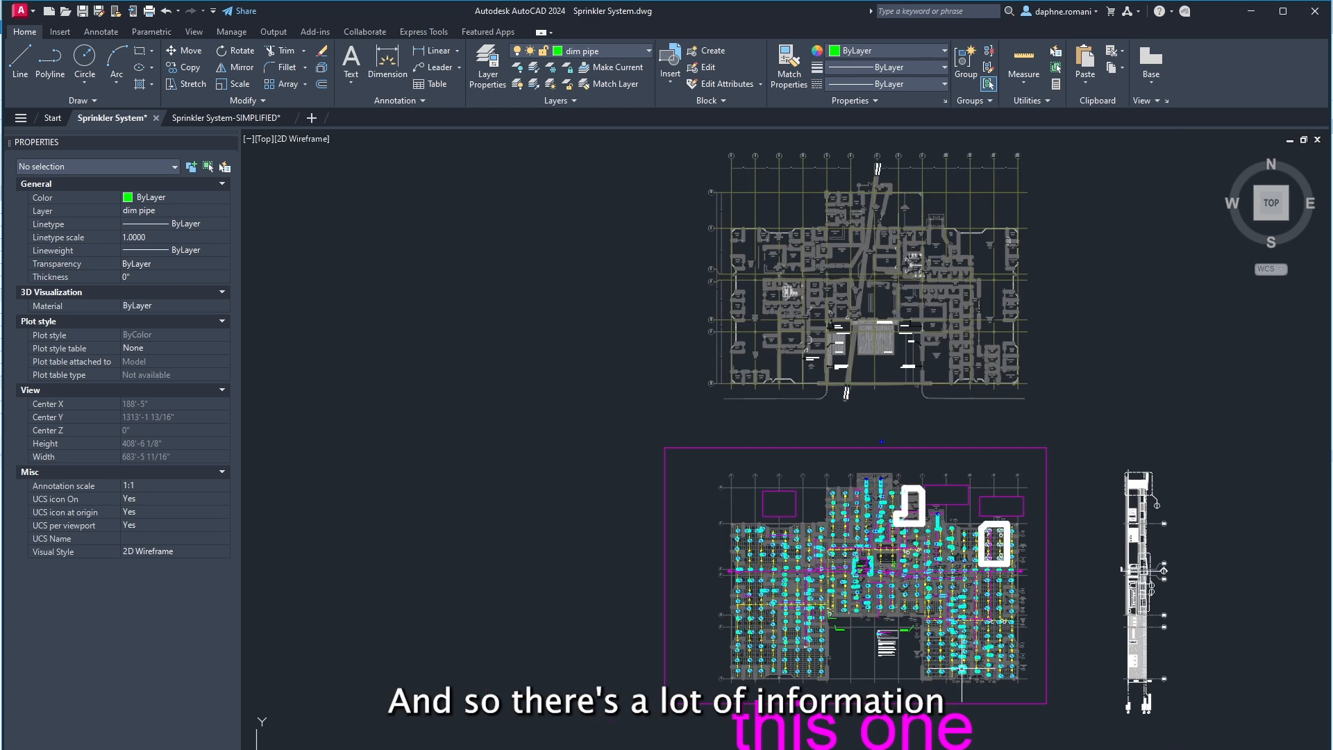
scroll(961, 668, down, 1)
mouse_move(1010, 702)
middle_down()
mouse_move(989, 663)
mouse_move(700, 435)
middle_up()
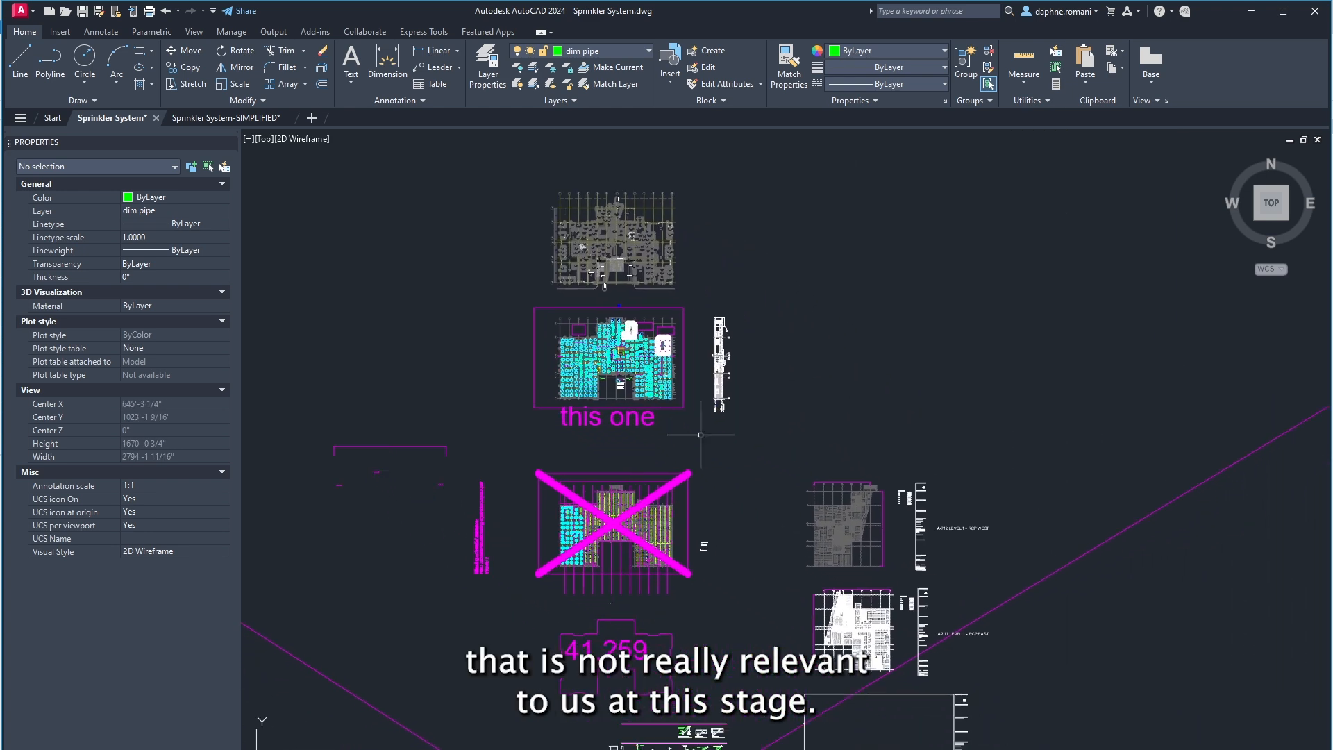
scroll(700, 435, down, 4)
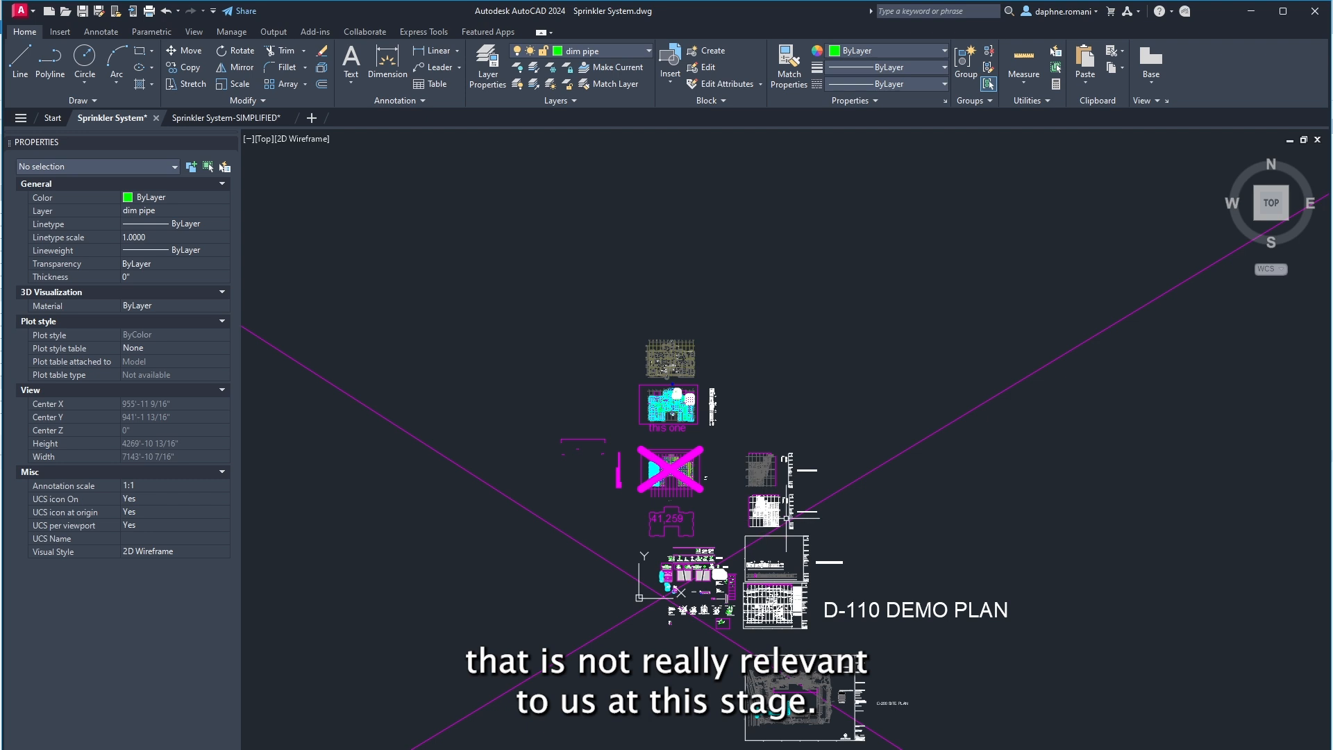
mouse_move(101, 126)
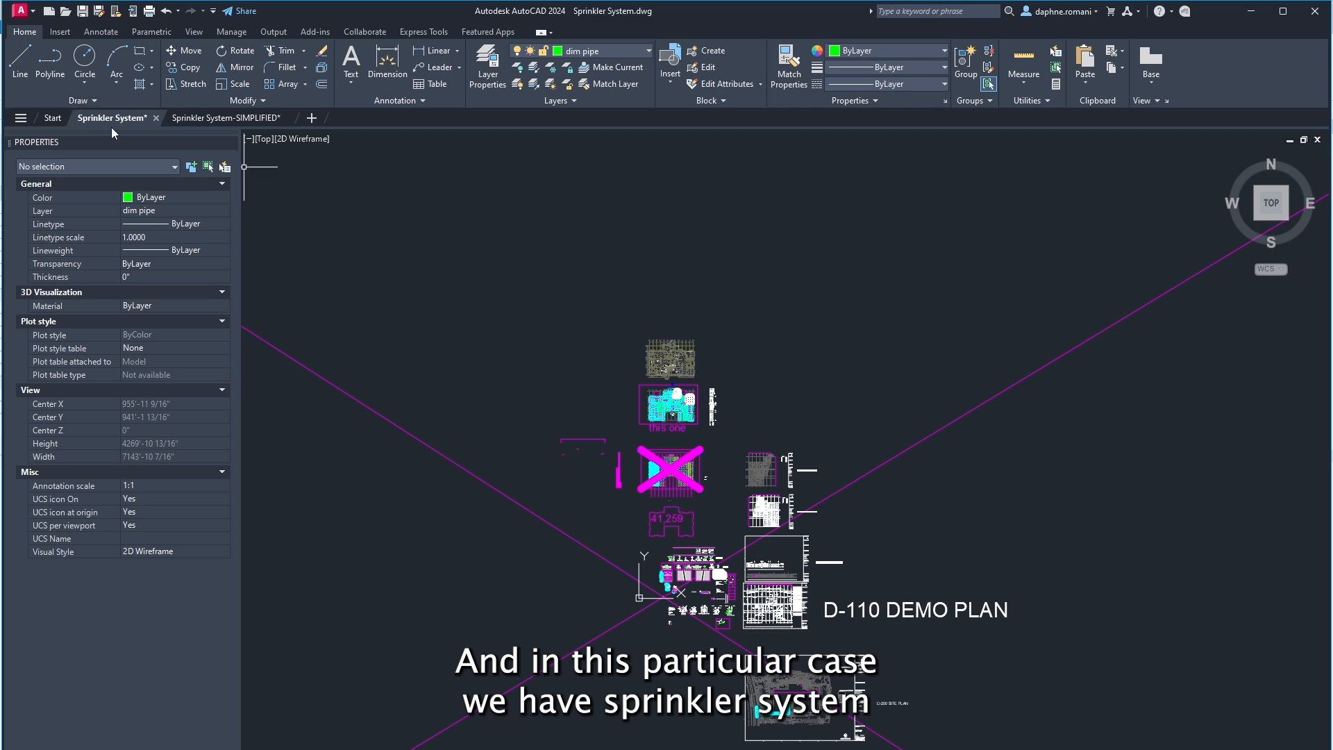
Bring up the Sprinkler System-SIMPLIFIED drawing and examine its sprinkler plan and the surrounding model space.
mouse_move(213, 122)
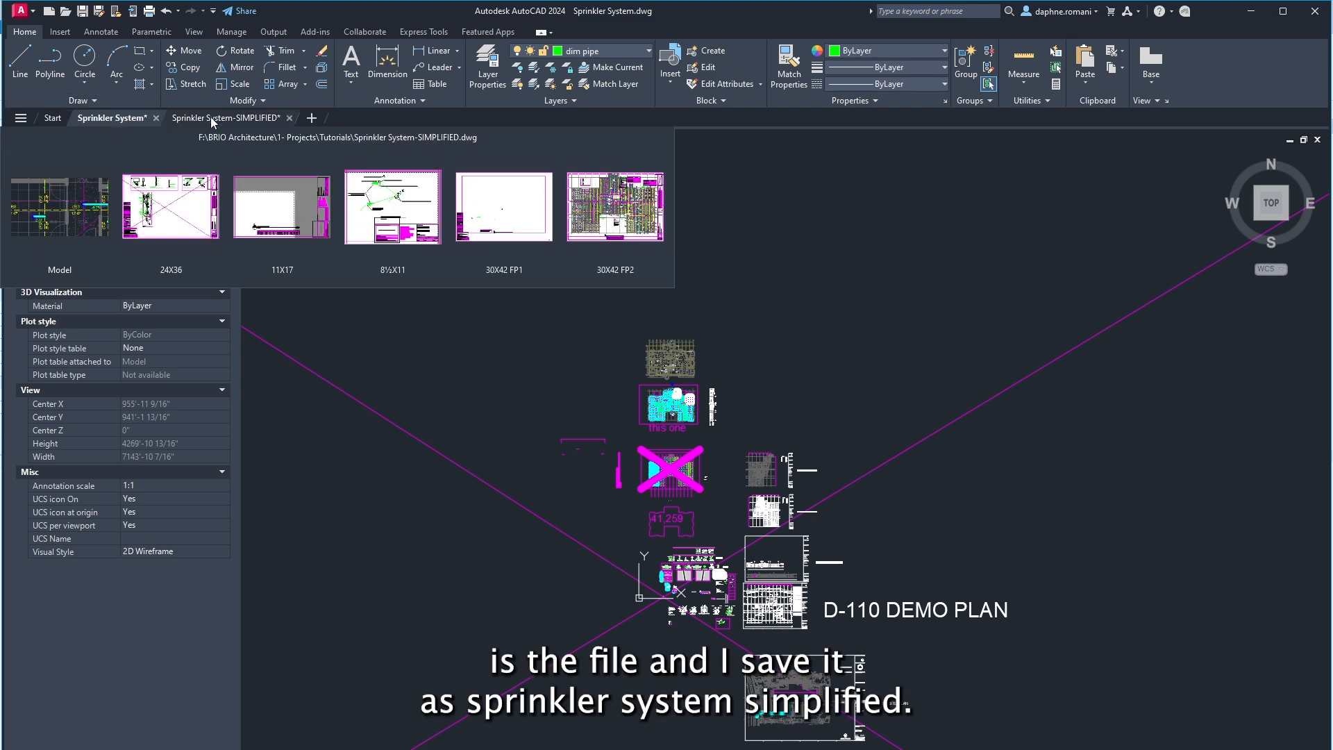
click(213, 120)
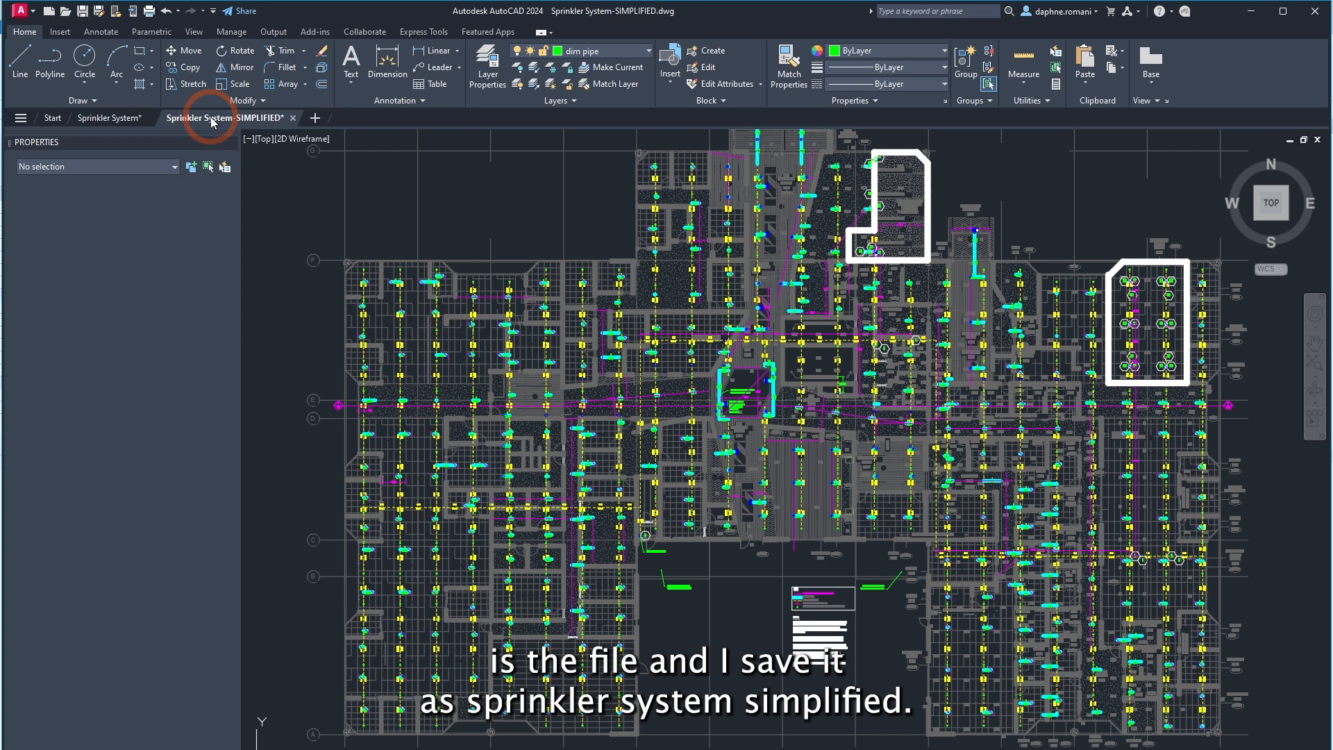
scroll(792, 317, down, 10)
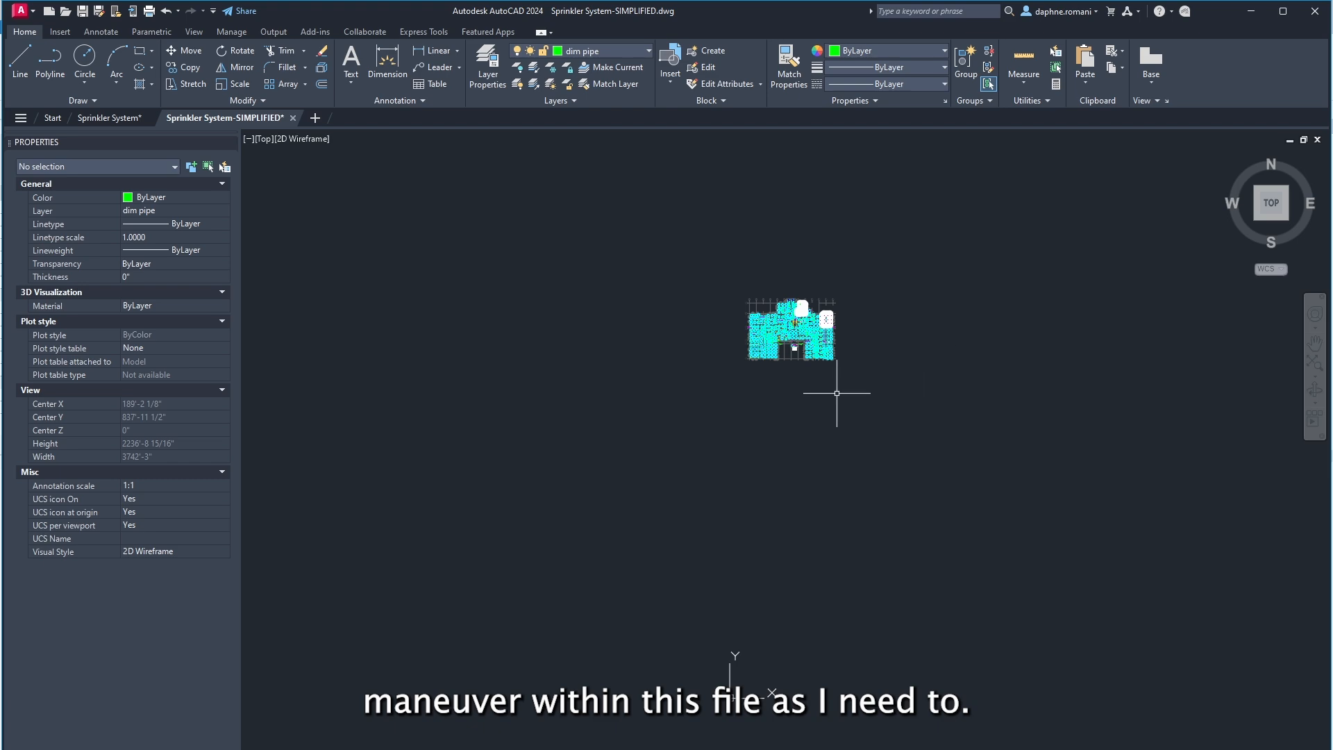
scroll(855, 364, up, 2)
scroll(855, 364, up, 6)
scroll(859, 364, down, 6)
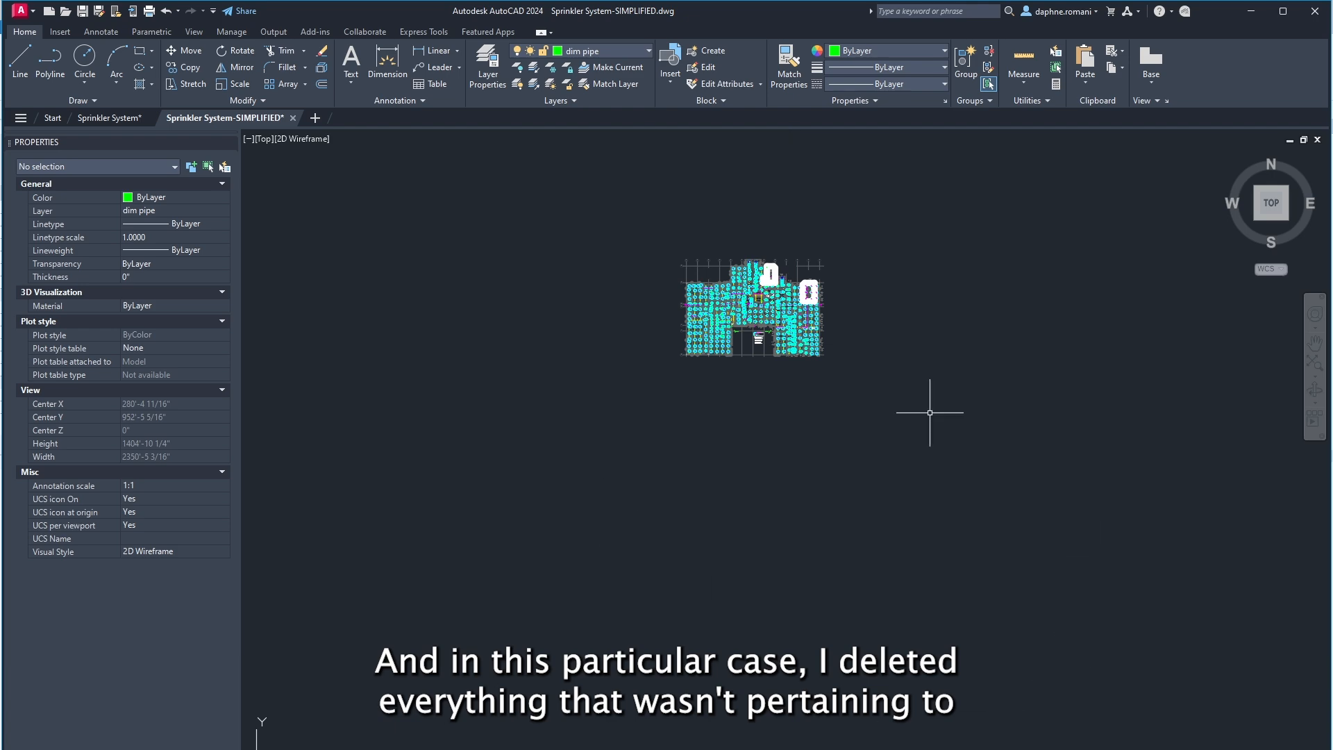
scroll(817, 372, up, 6)
middle_drag(817, 373, 947, 719)
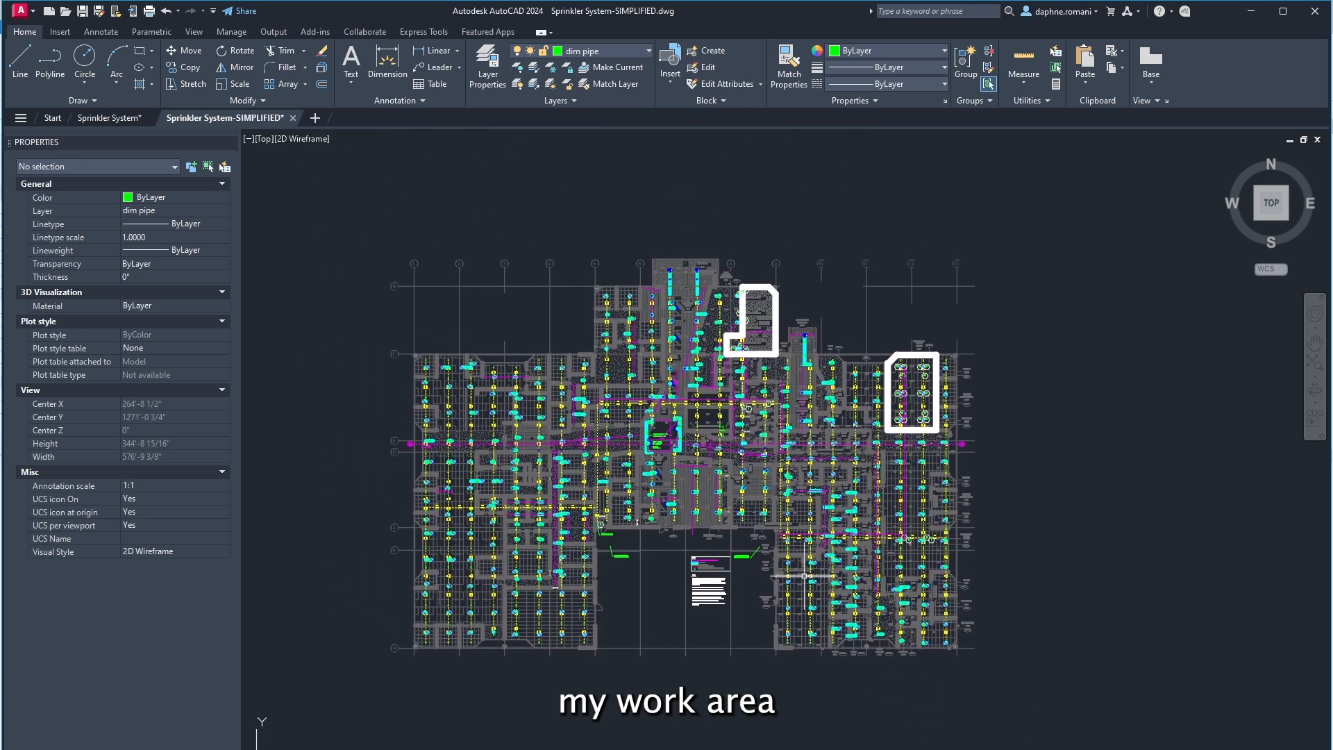
scroll(804, 577, up, 3)
scroll(1052, 605, down, 3)
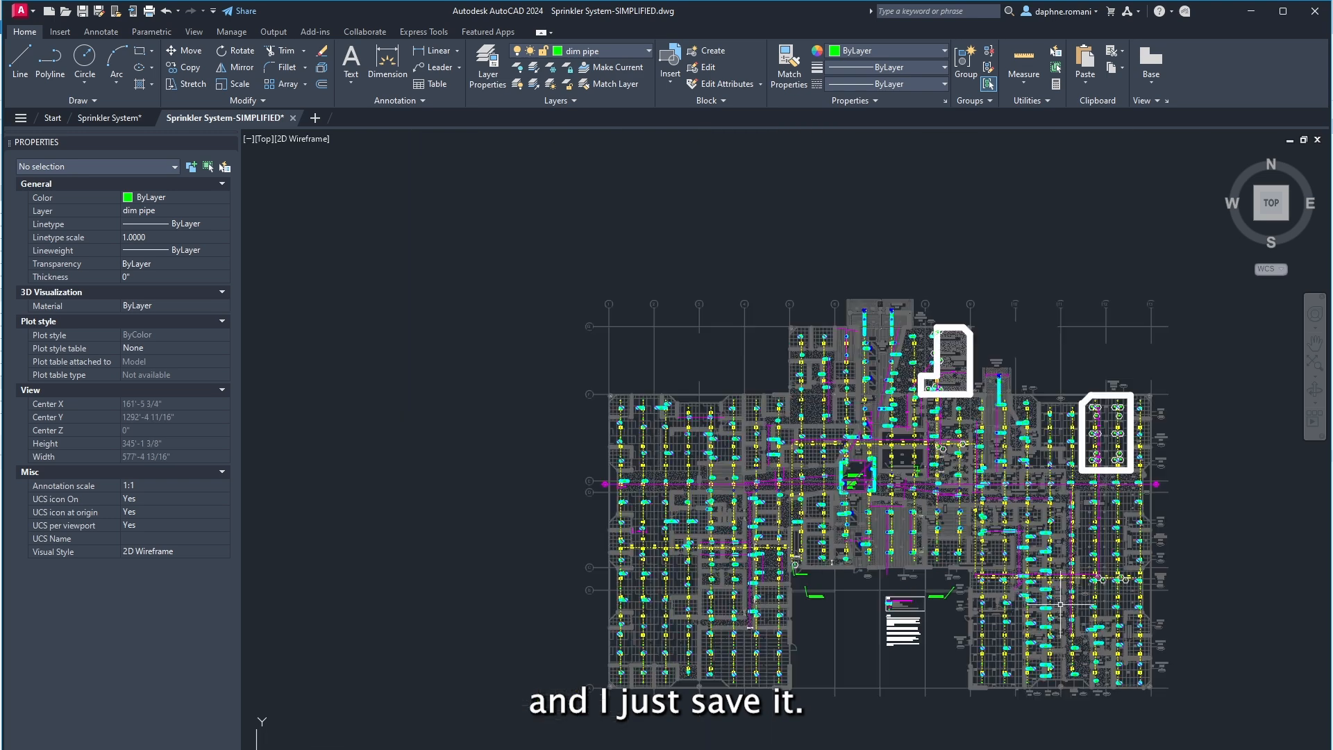
middle_drag(1044, 590, 967, 566)
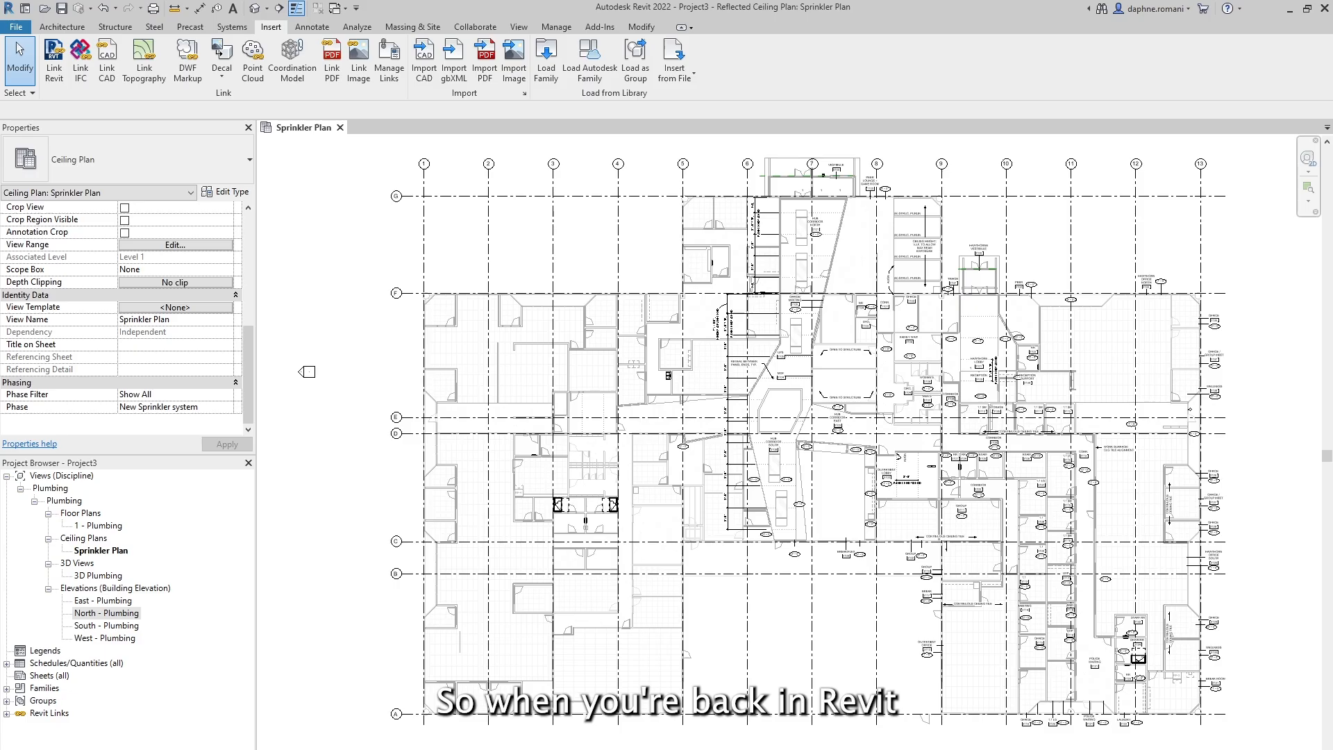
Back in Revit, link Sprinkler System-SIMPLIFIED.dwg to the current view only, in black and white, with correction of slightly off-axis lines disabled.
click(107, 59)
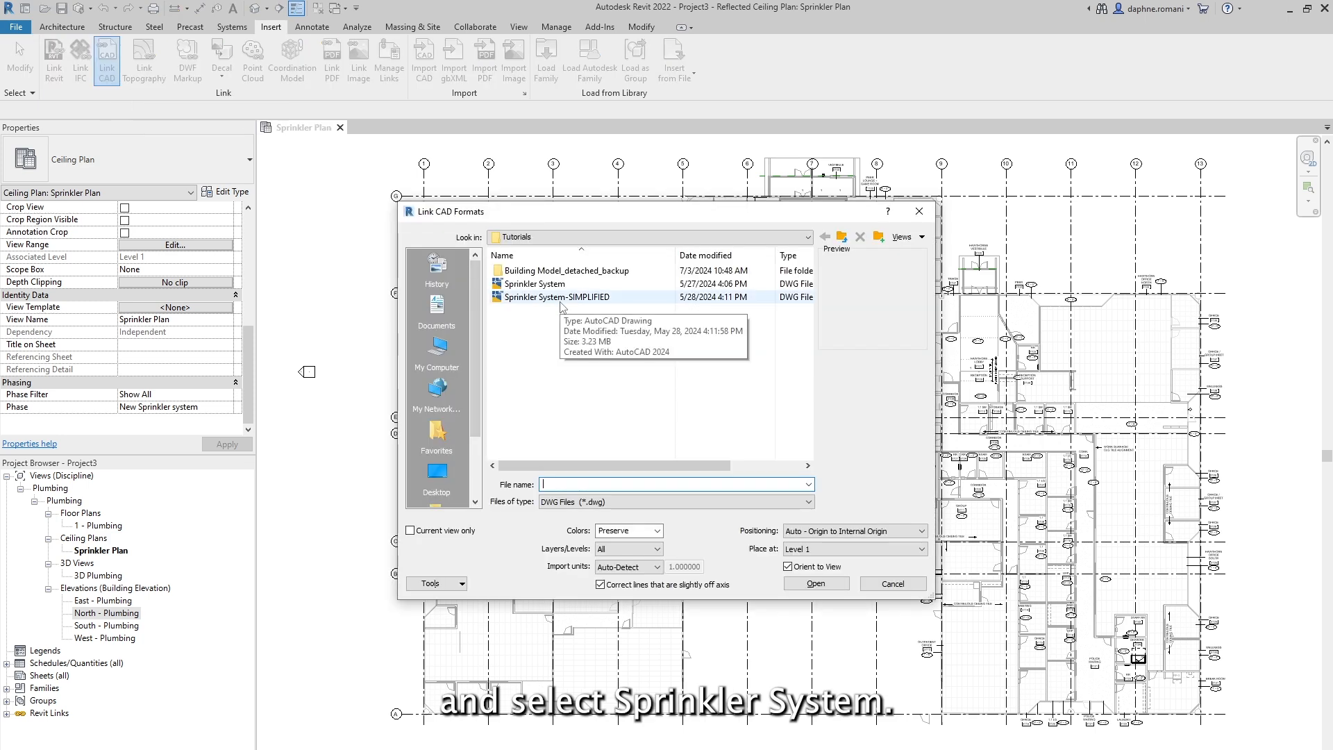
click(561, 300)
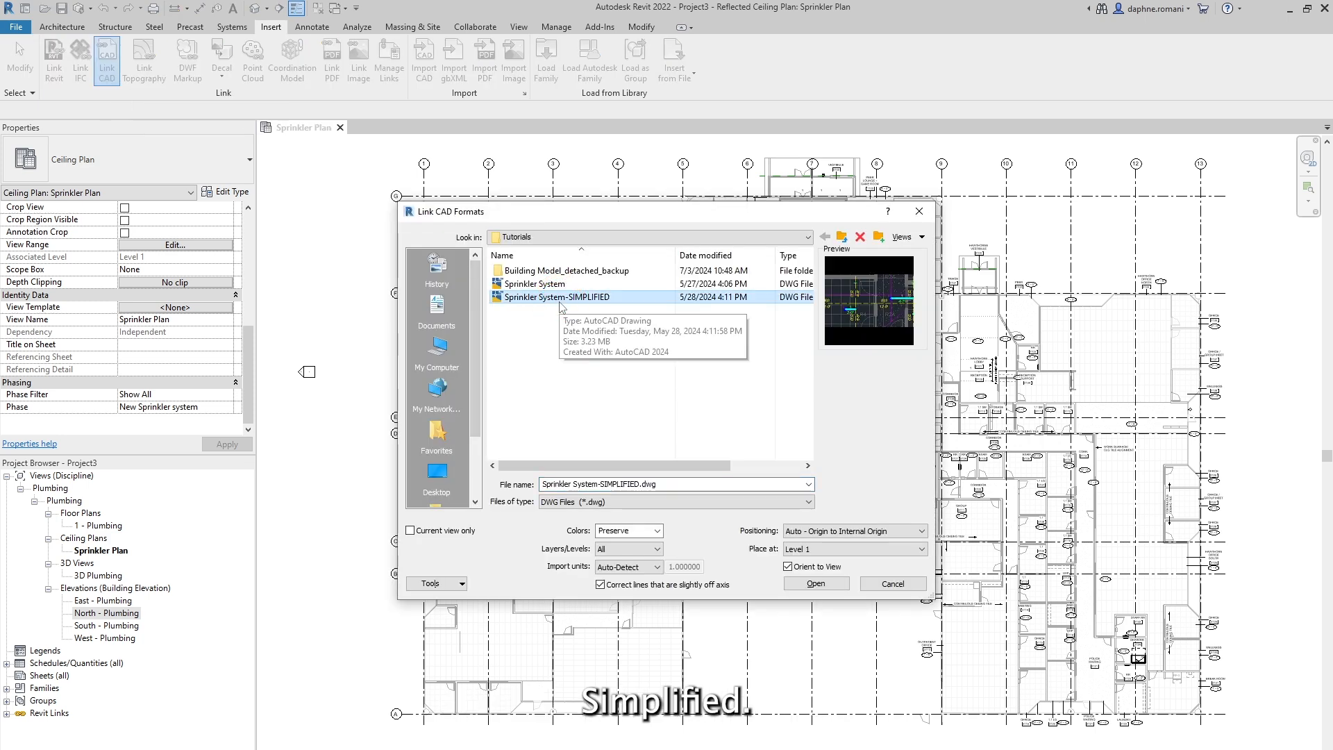
click(628, 530)
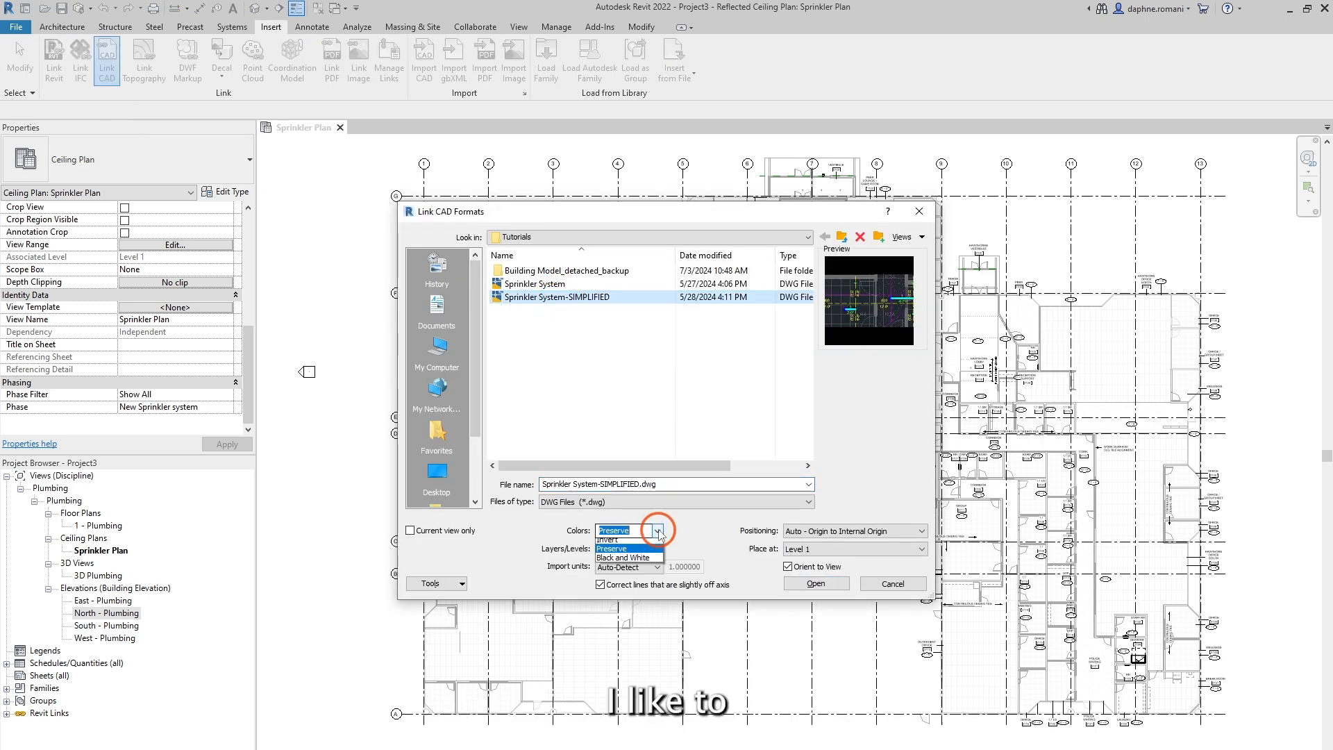
click(601, 562)
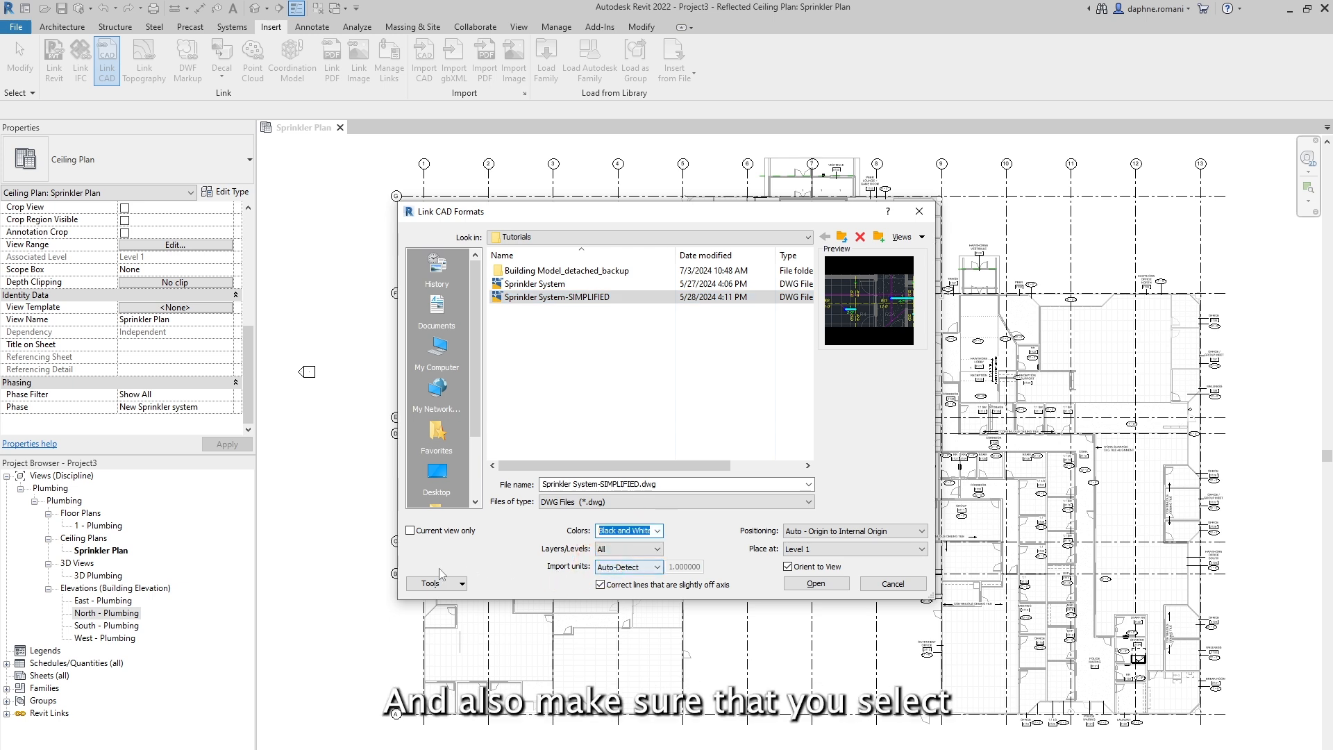
click(411, 532)
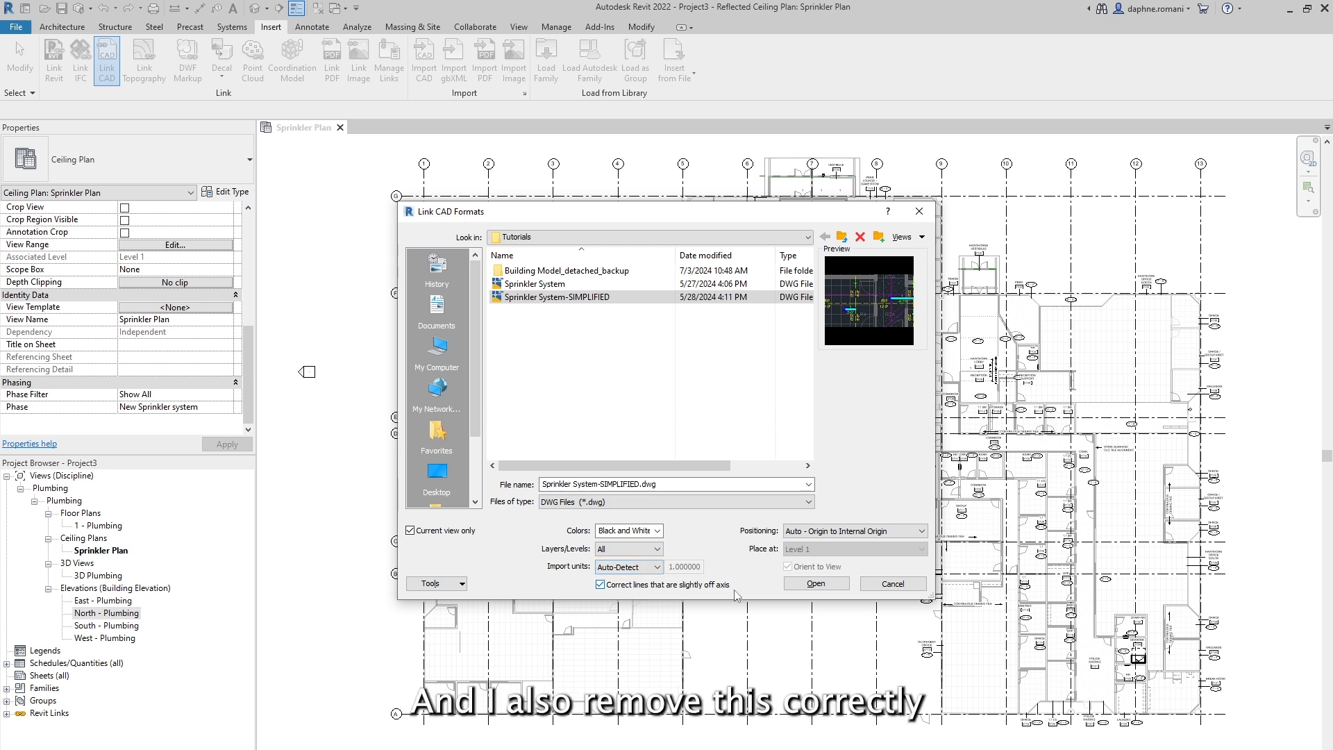
click(600, 584)
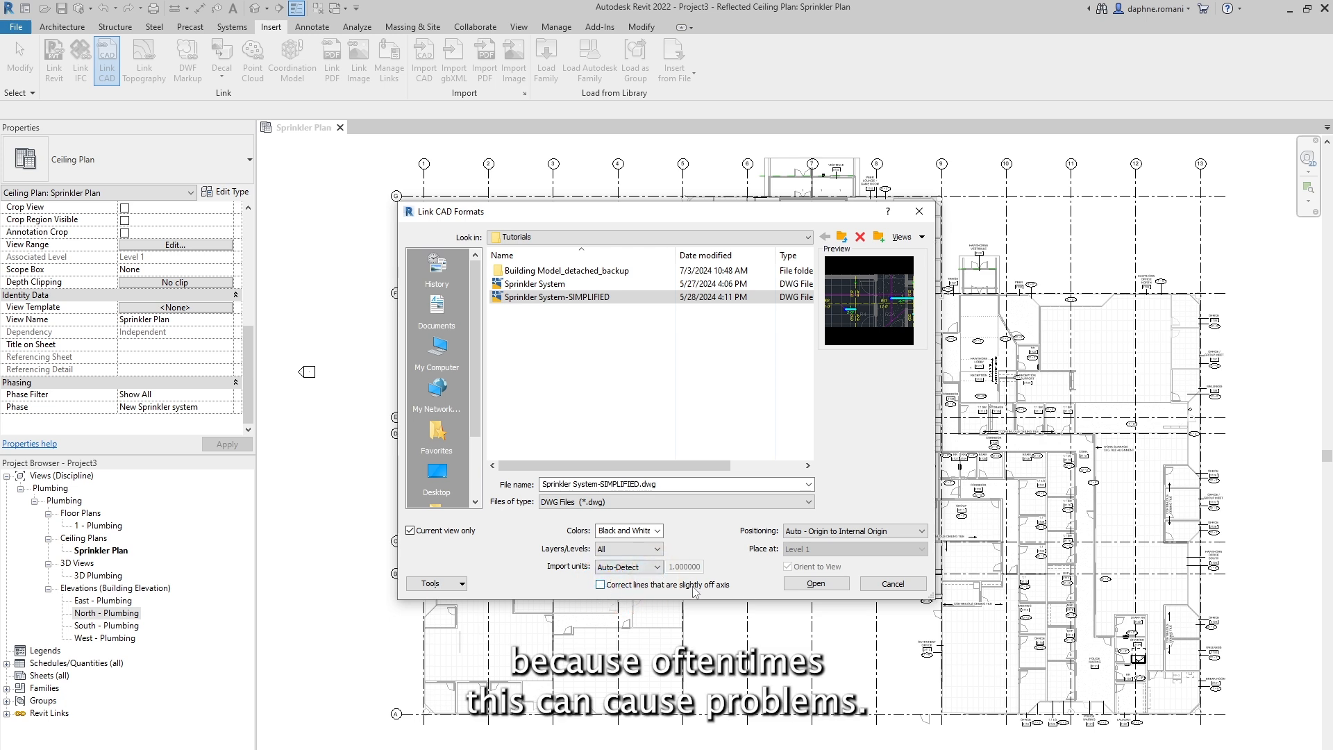
click(835, 589)
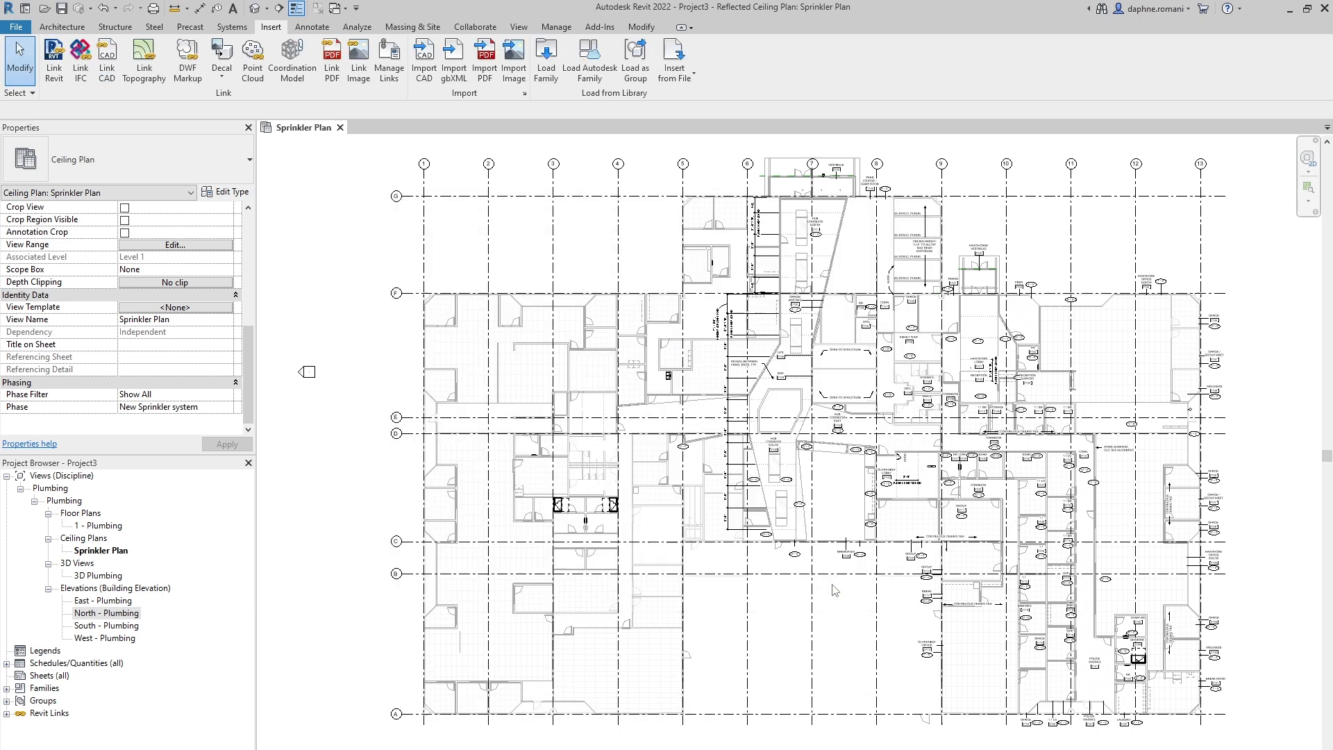
middle_click(843, 530)
middle_click(843, 531)
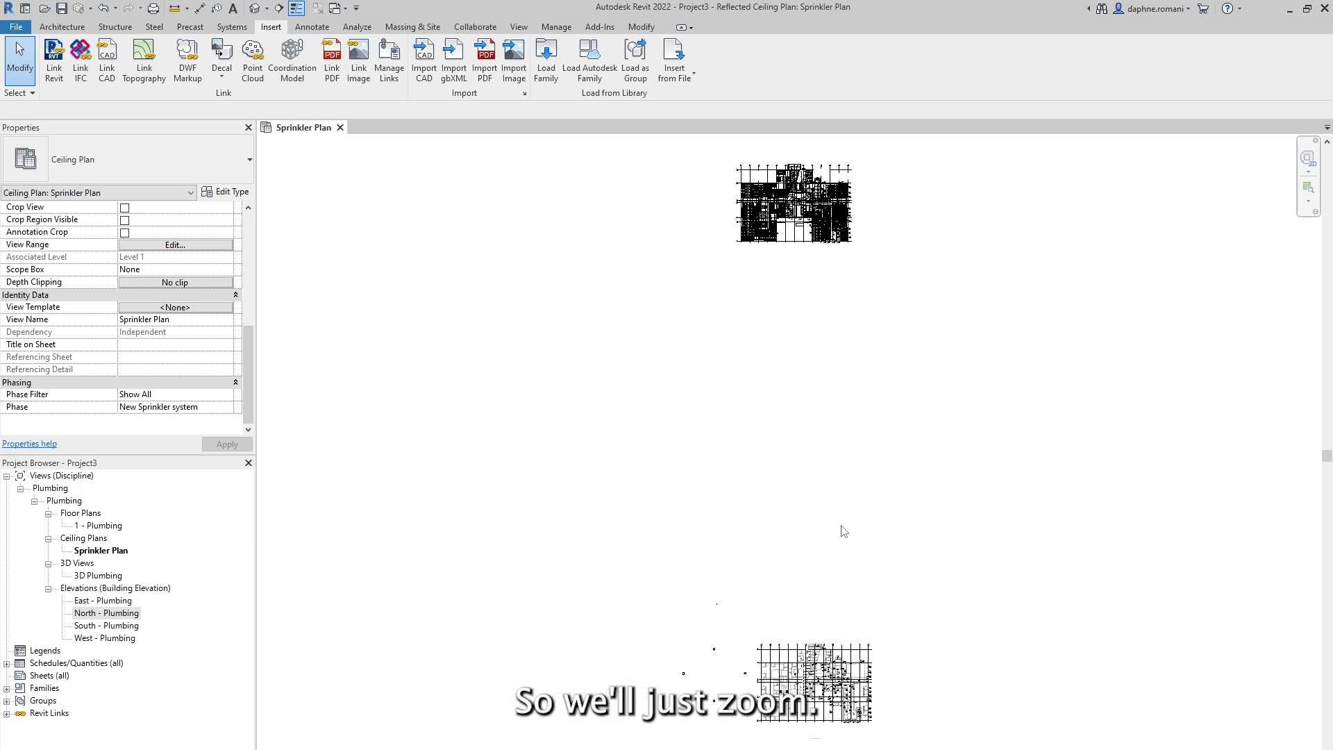
Pin the linked building model in place and unpin the Sprinkler System-SIMPLIFIED.dwg link.
click(834, 214)
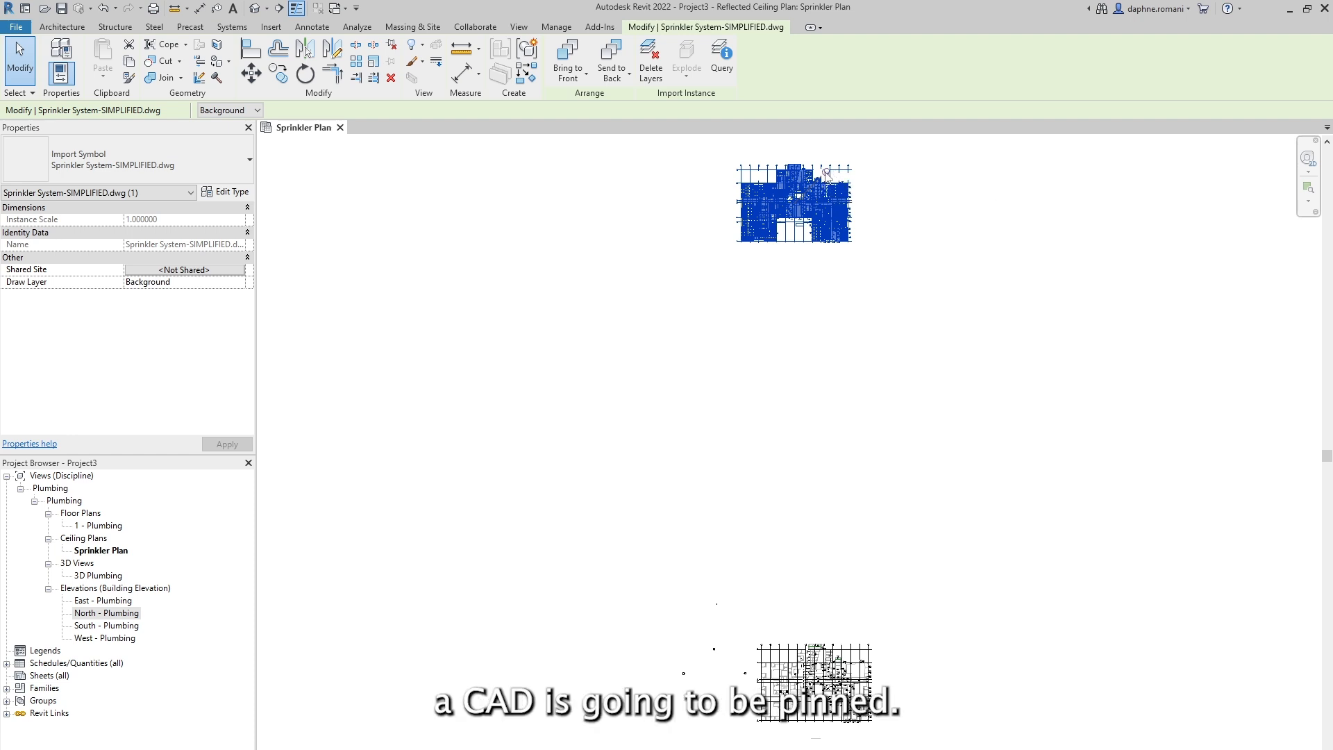
click(838, 674)
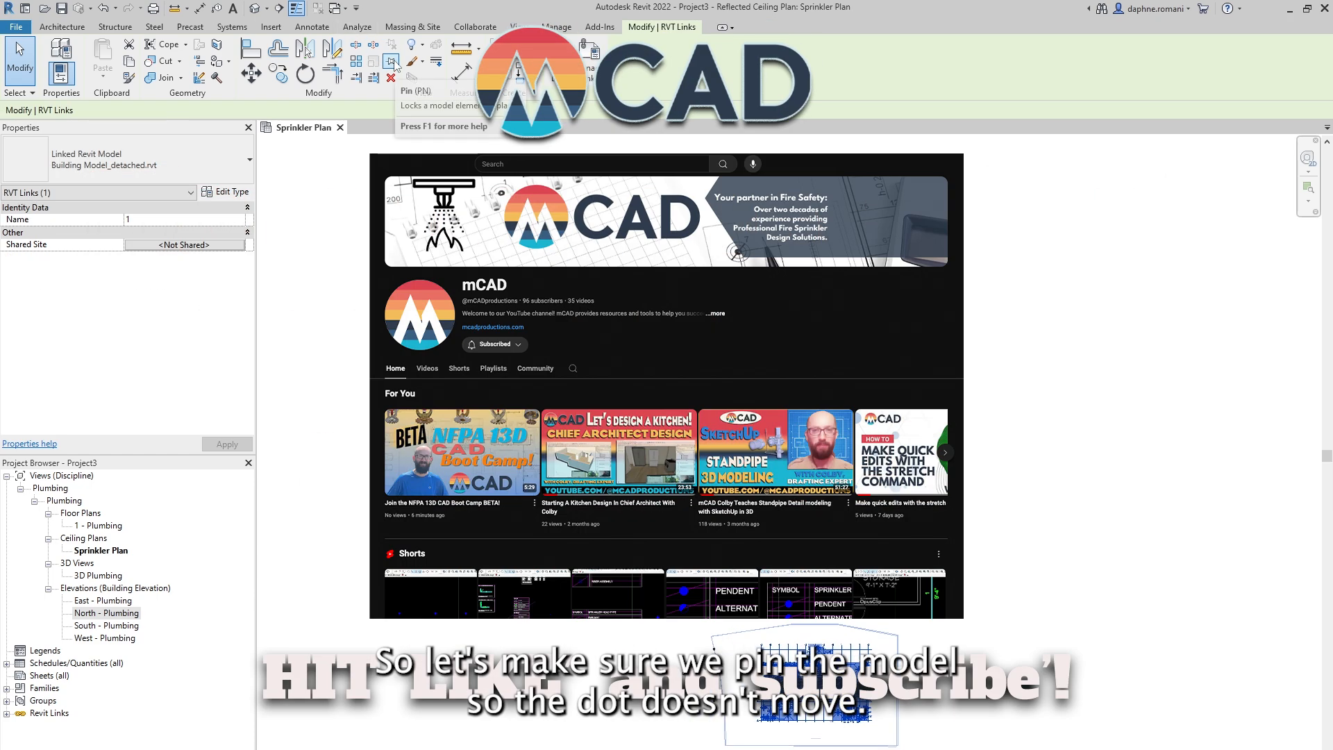
click(391, 60)
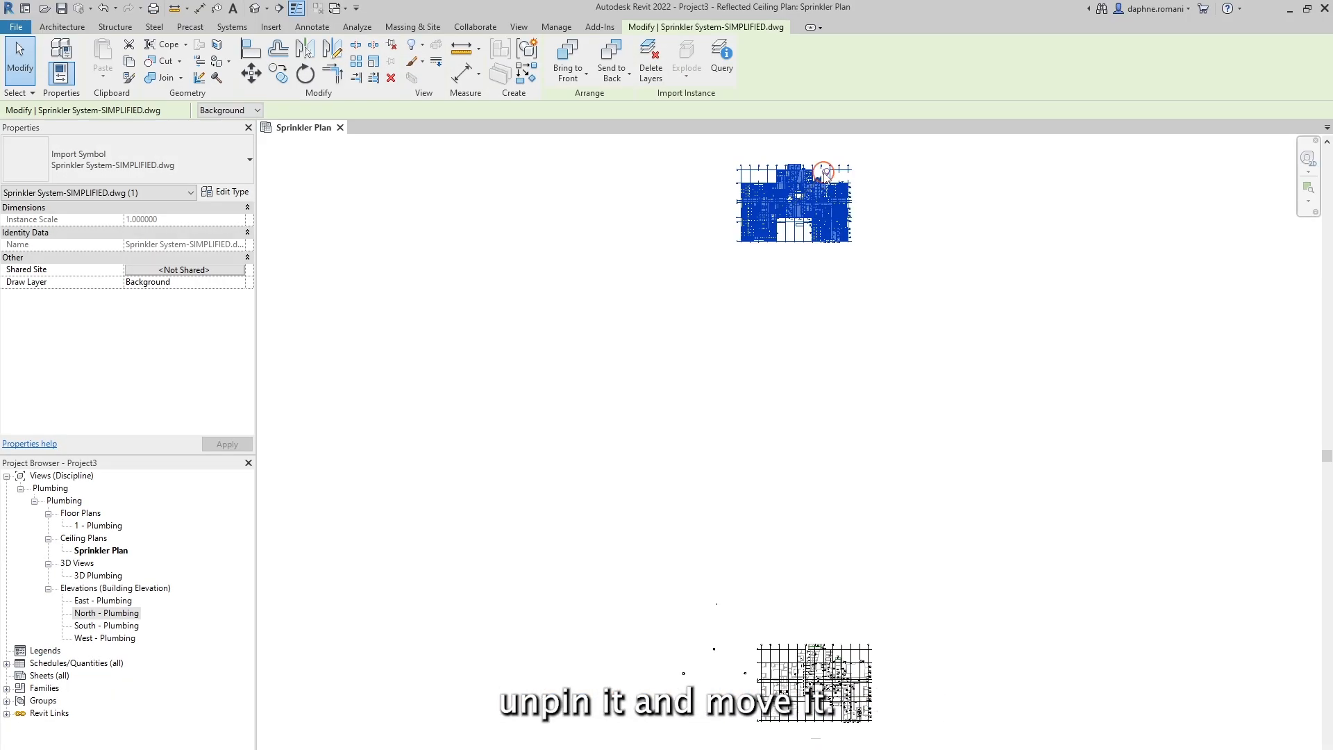
click(826, 172)
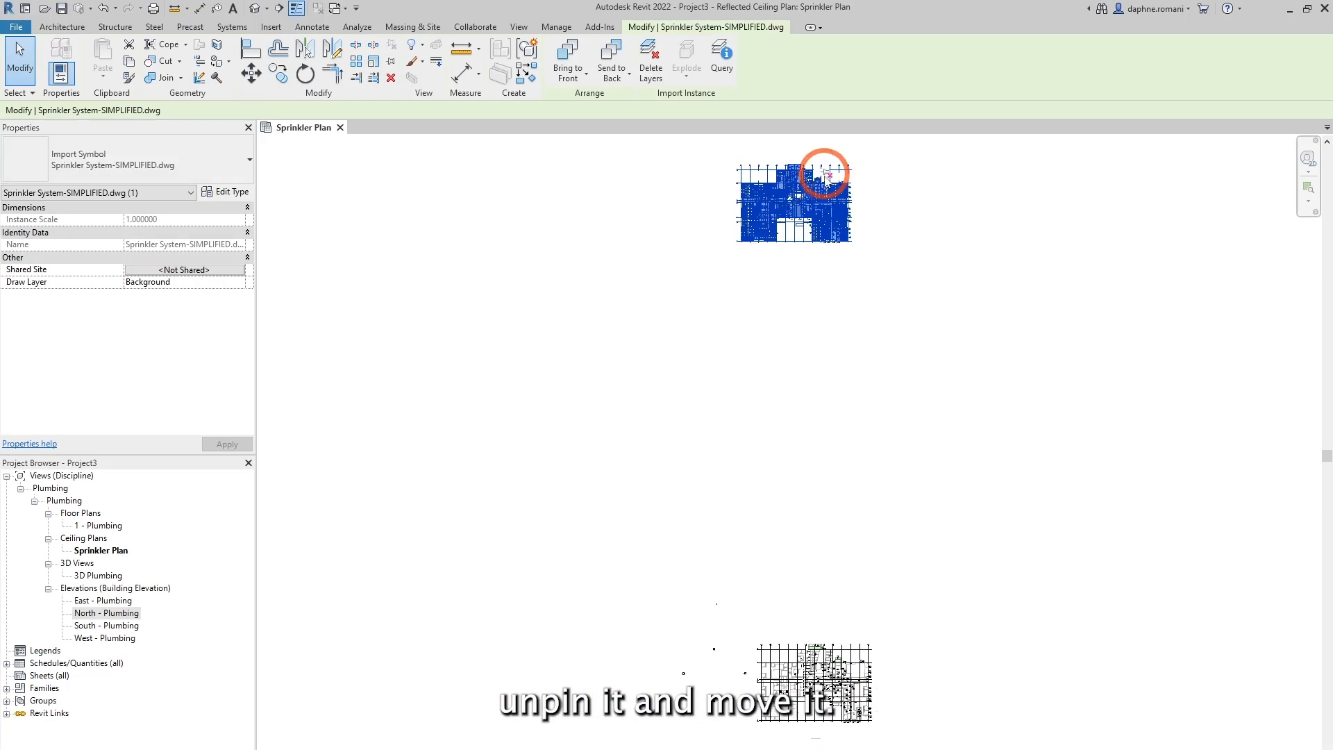
Move the Sprinkler System-SIMPLIFIED.dwg link from its upper-right grid intersection onto the matching intersection at grid 13 of the building model.
click(251, 72)
click(904, 181)
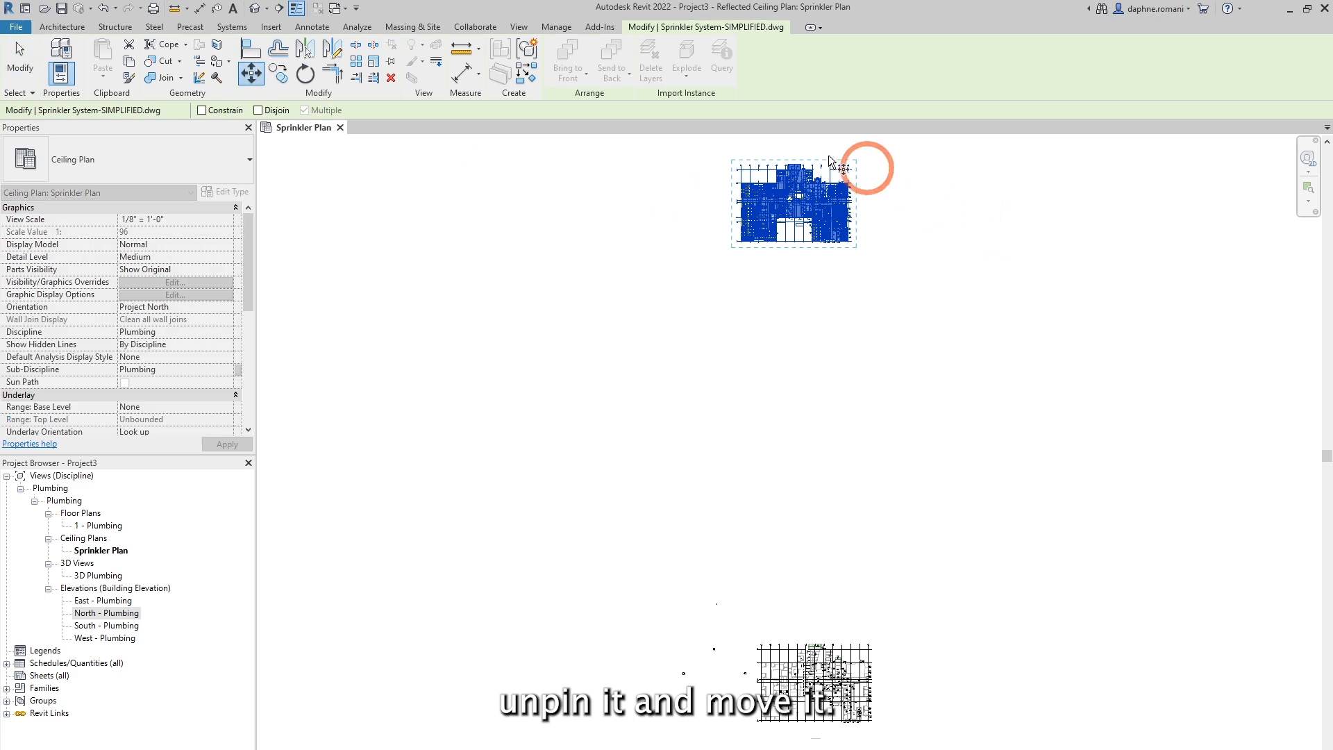
scroll(863, 186, up, 5)
scroll(848, 177, up, 2)
middle_drag(848, 177, 860, 409)
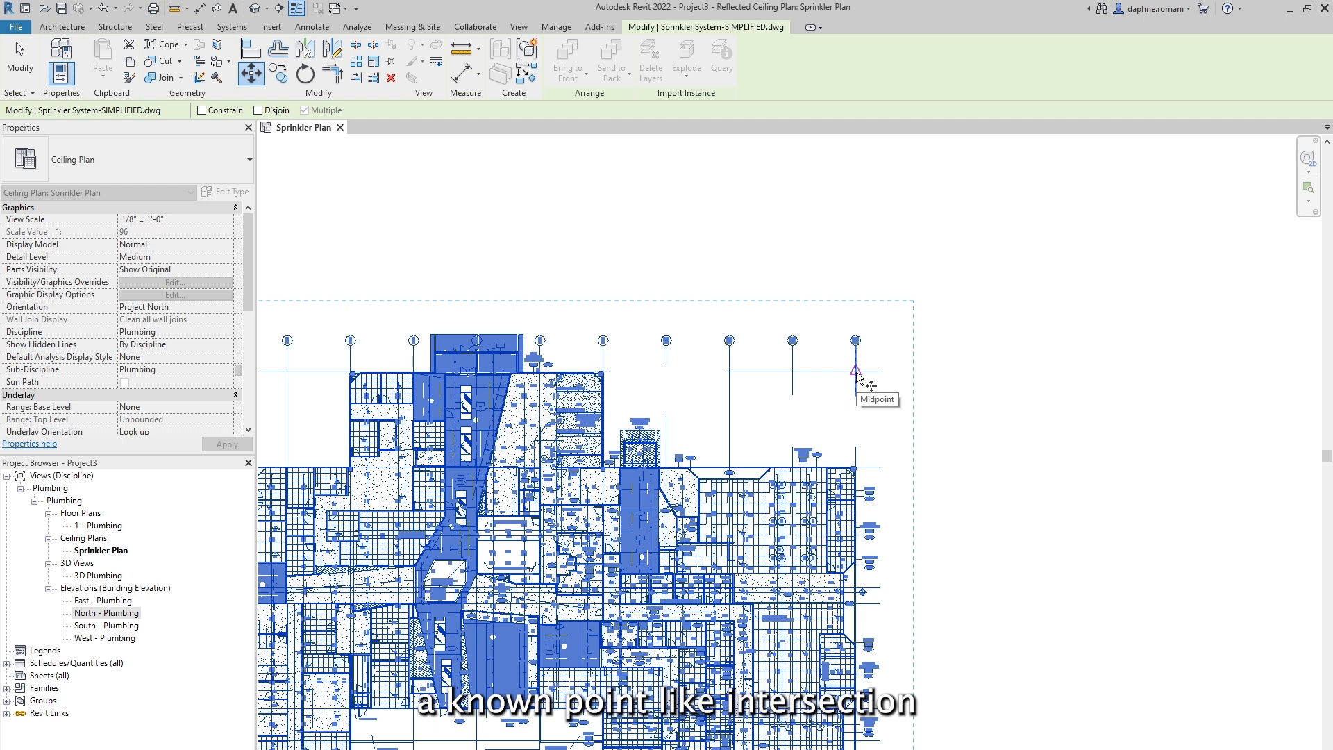
click(861, 371)
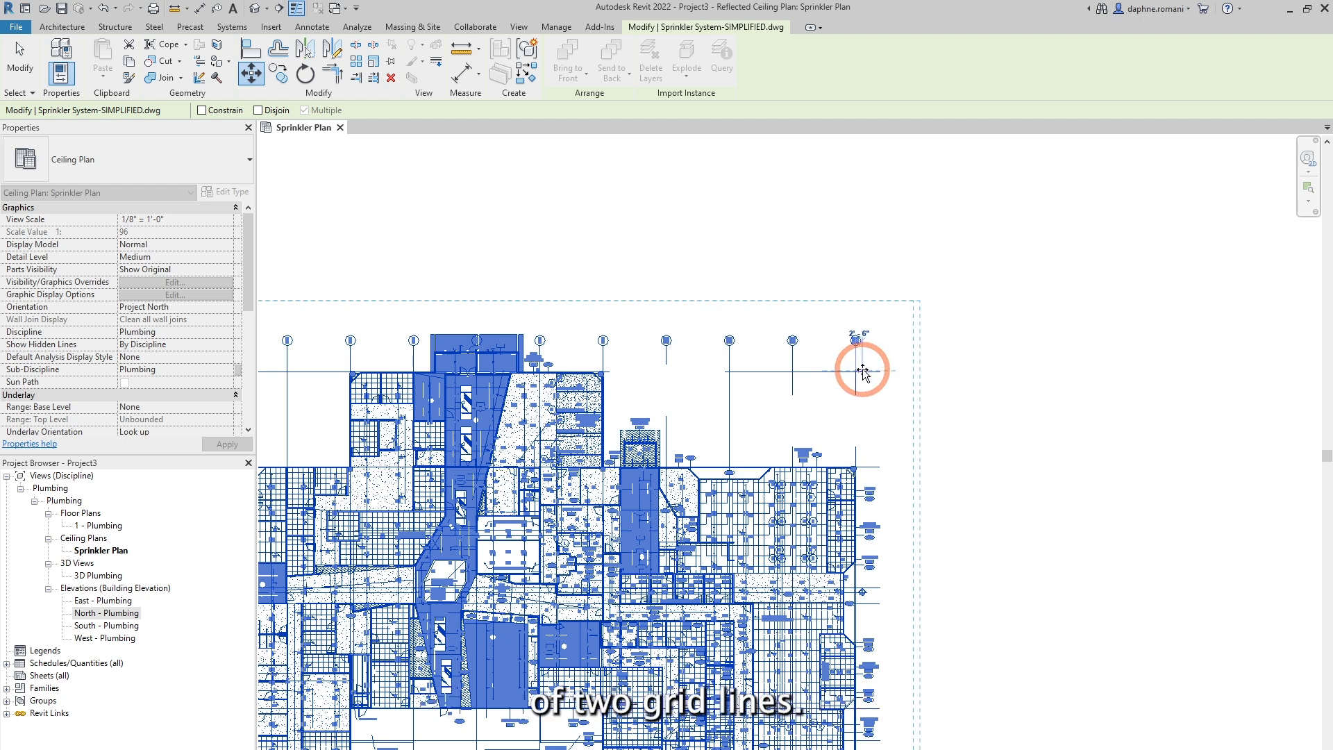
scroll(609, 364, up, 3)
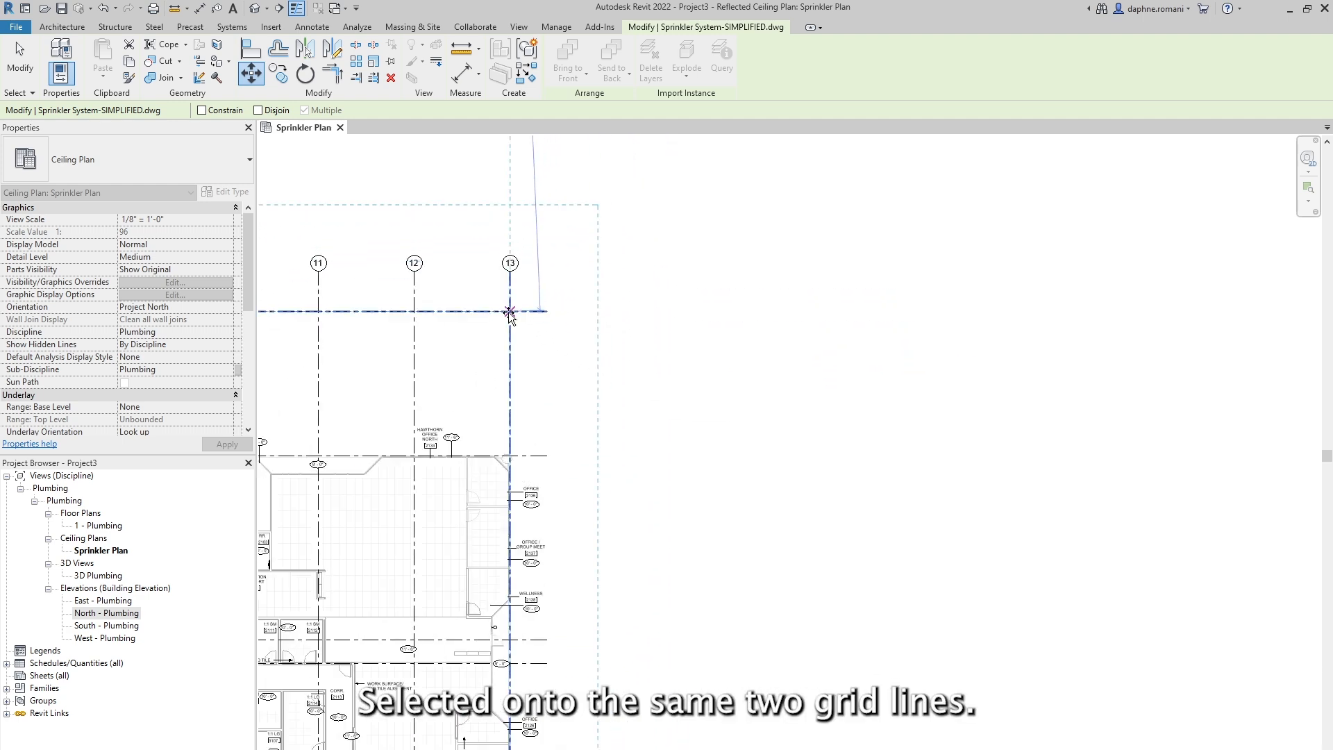
click(510, 313)
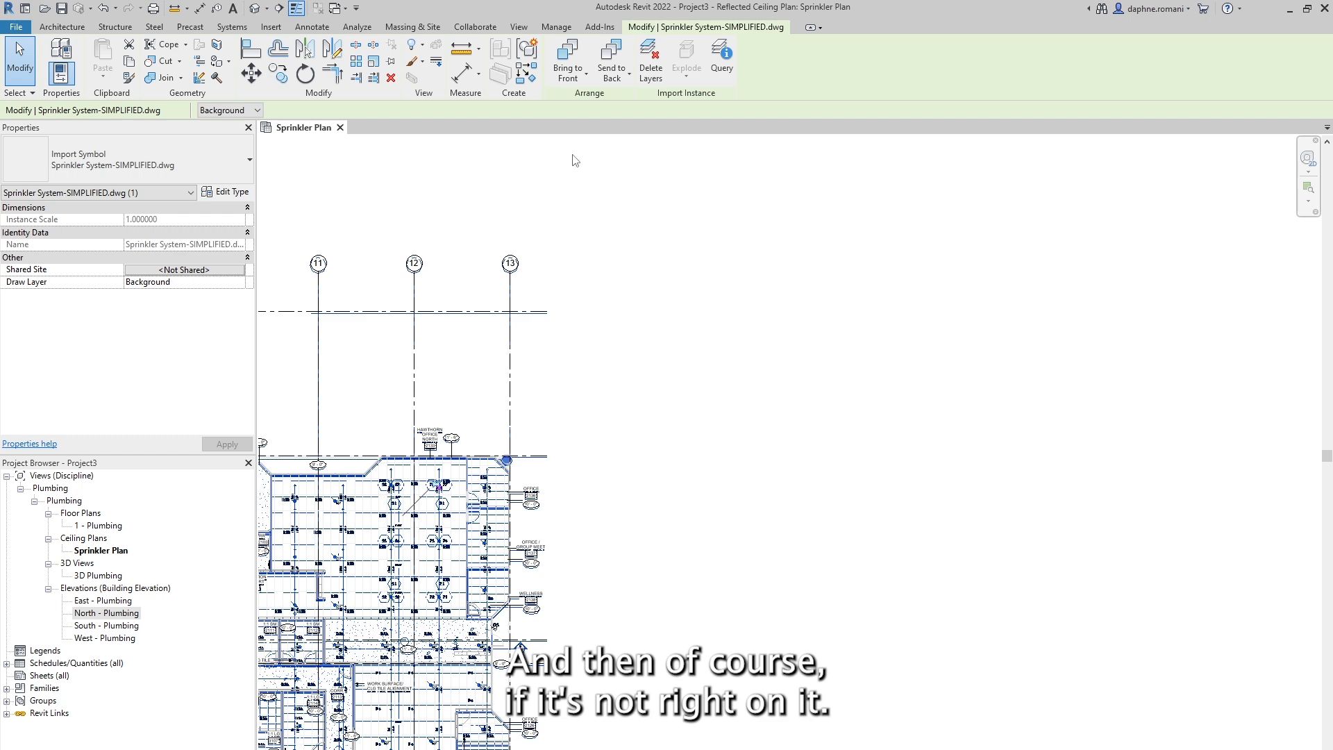
Move the CAD link again so its grid lines sit exactly on the model's grids, and pin it in place.
click(251, 73)
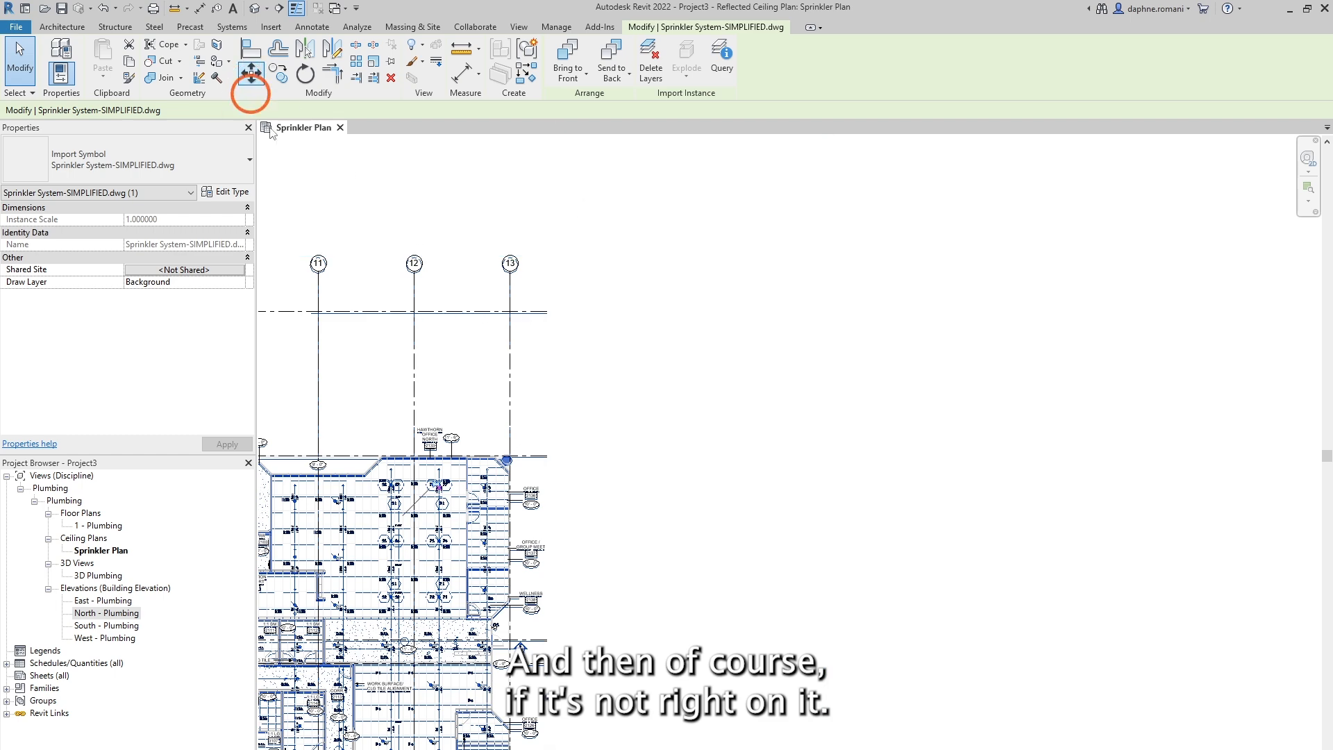
scroll(605, 324, down, 6)
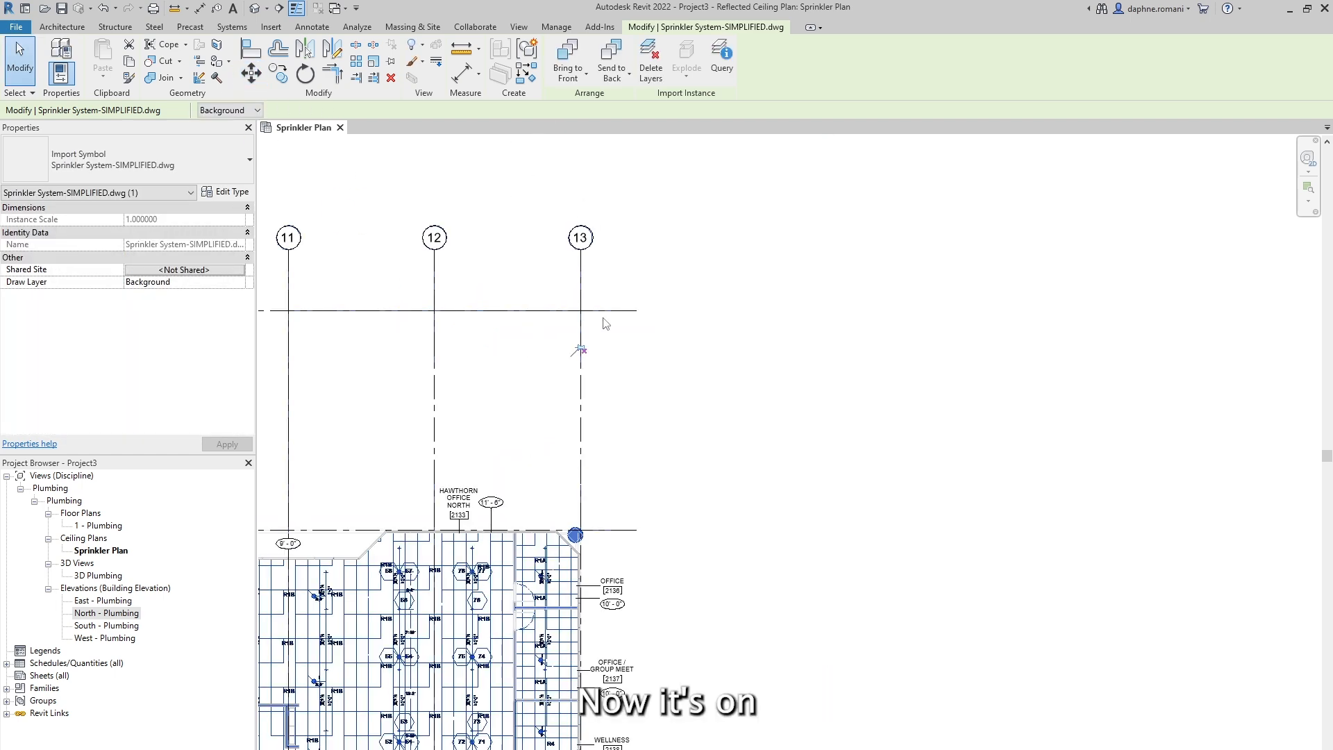
click(391, 63)
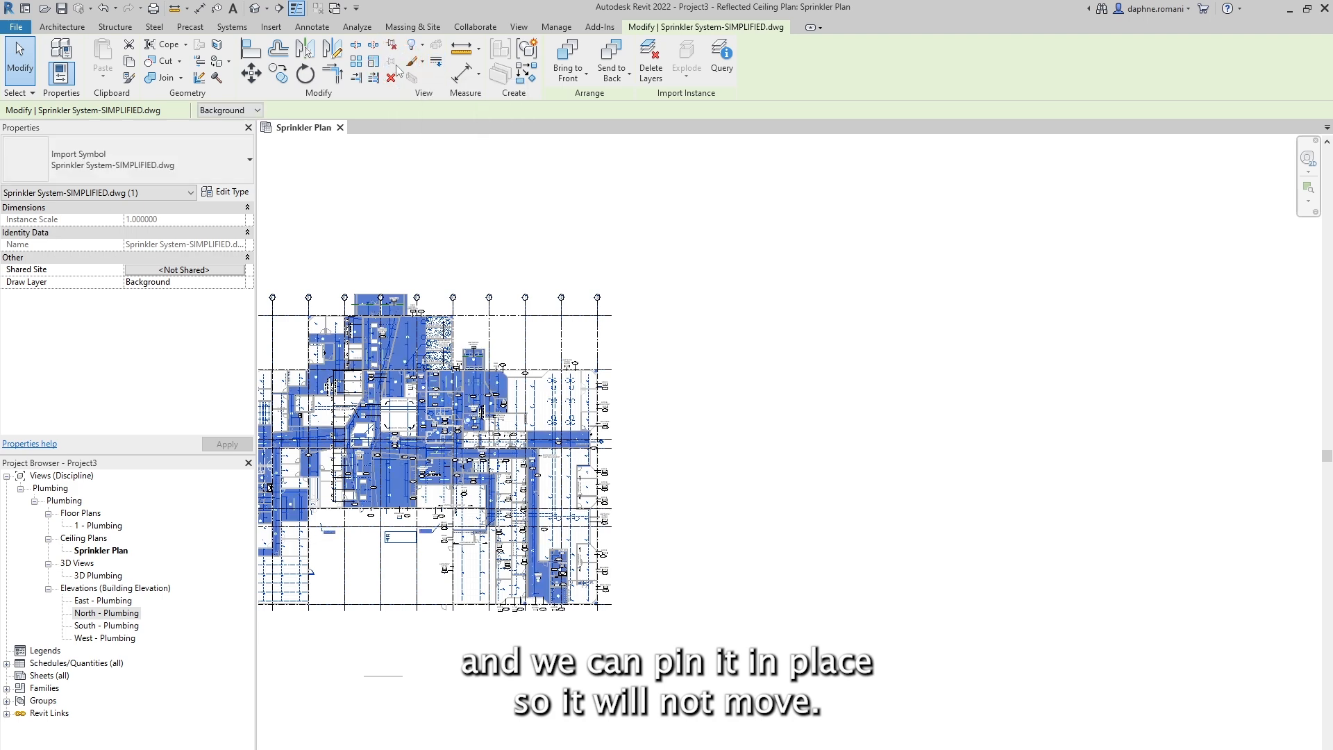
click(678, 506)
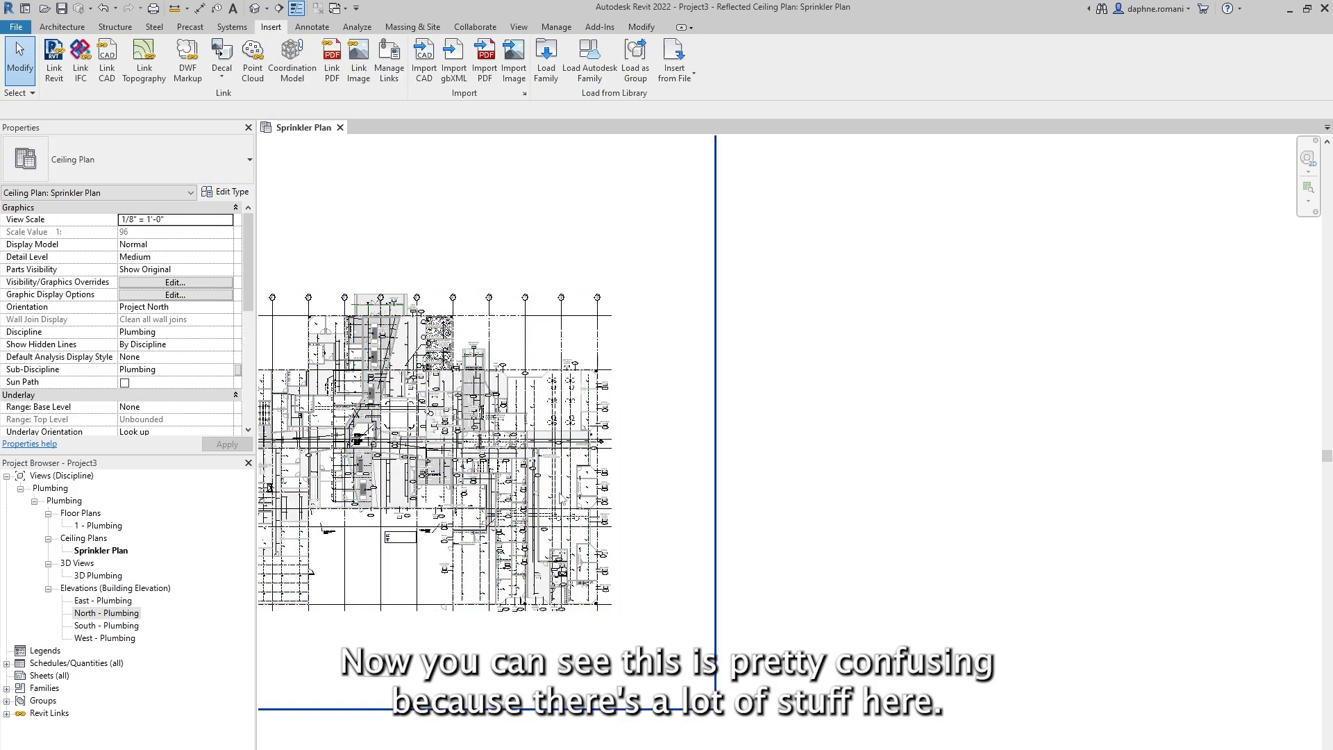
Set the draw layer of the Sprinkler System-SIMPLIFIED.dwg link to Foreground and clear the selection.
scroll(561, 498, up, 2)
scroll(857, 481, up, 3)
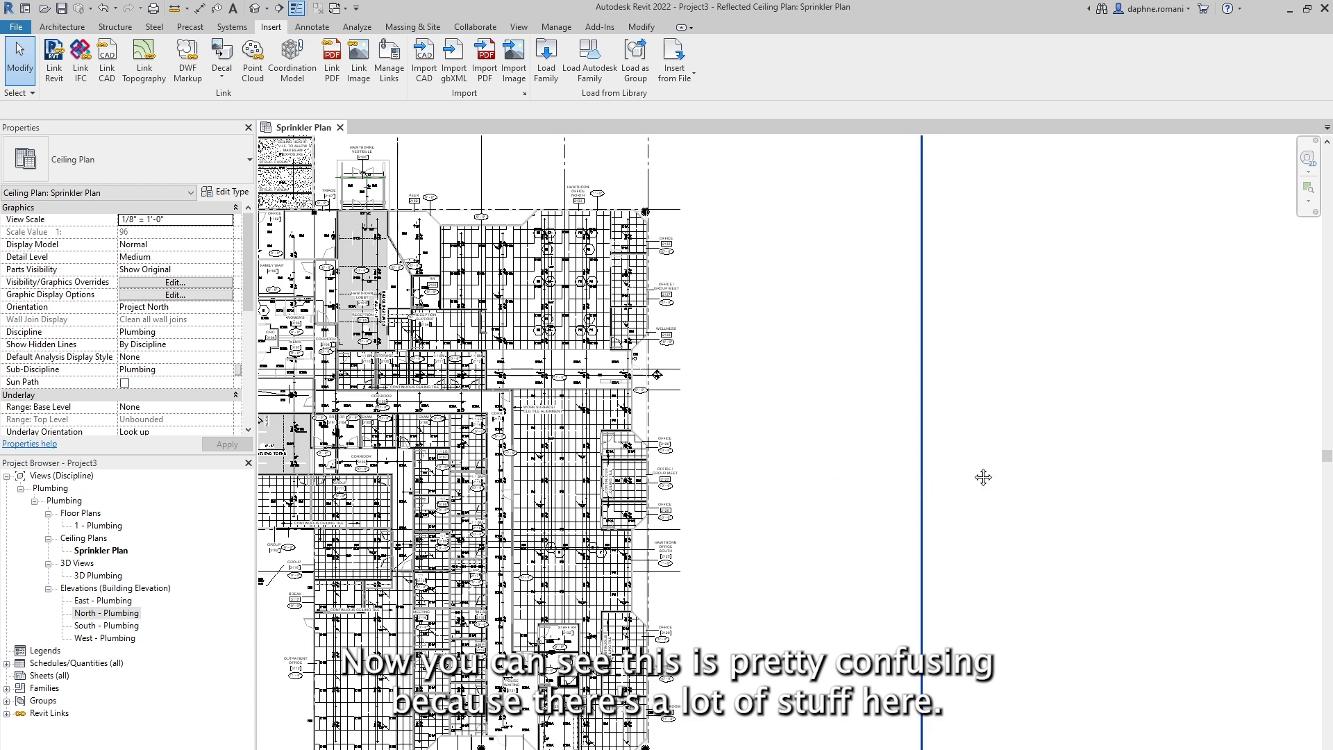
middle_drag(966, 481, 1002, 474)
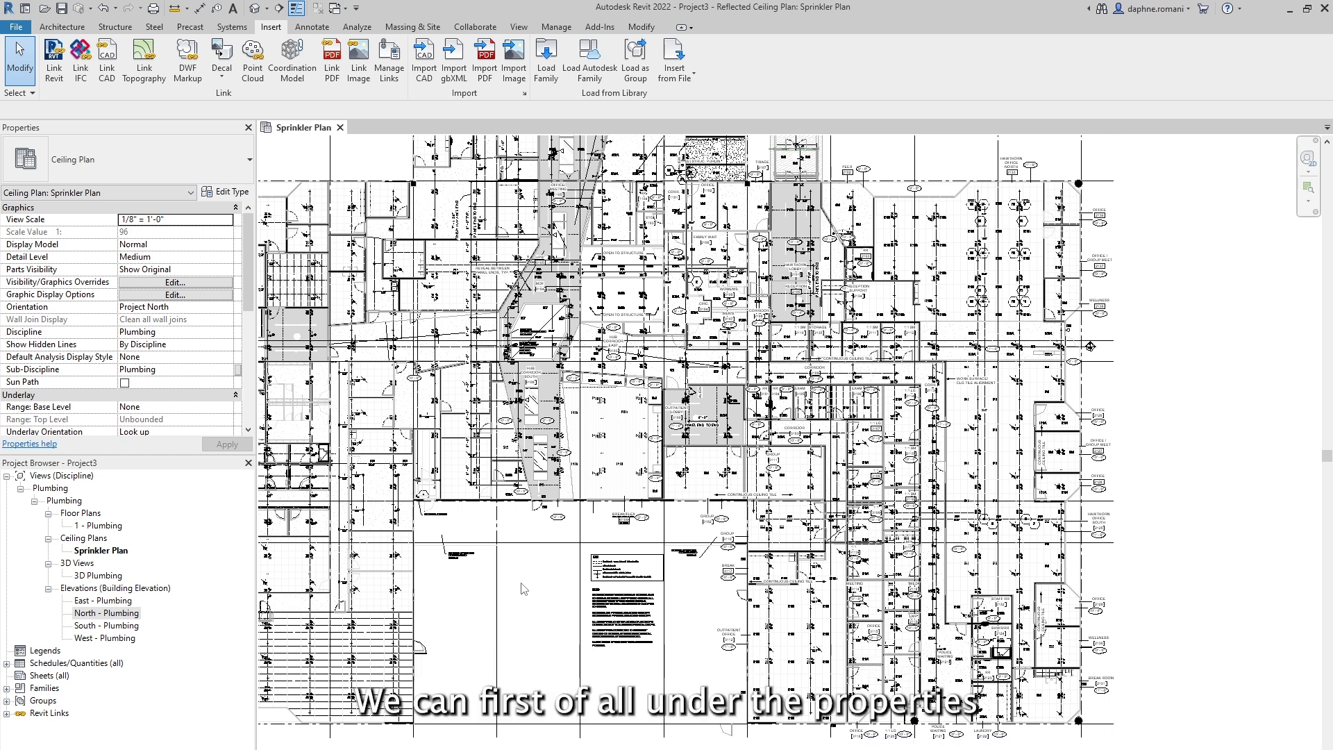
scroll(186, 264, down, 3)
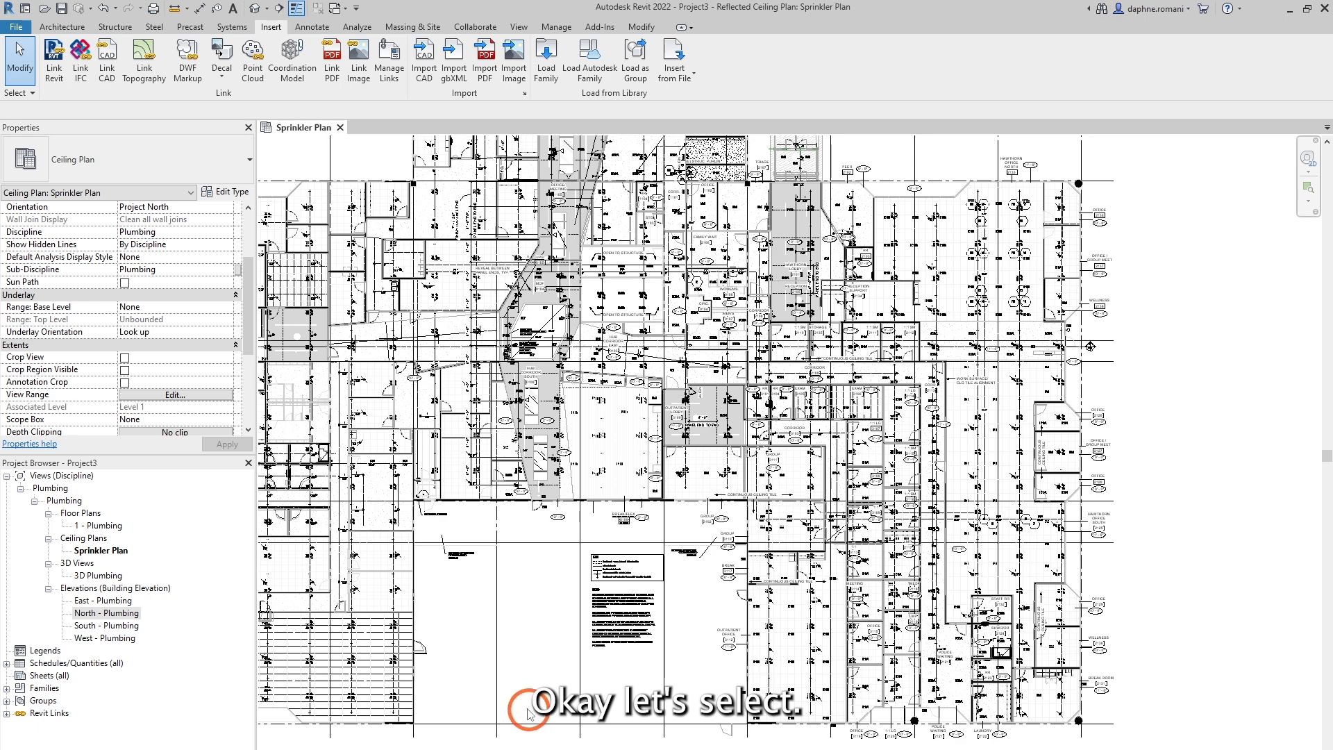
click(505, 697)
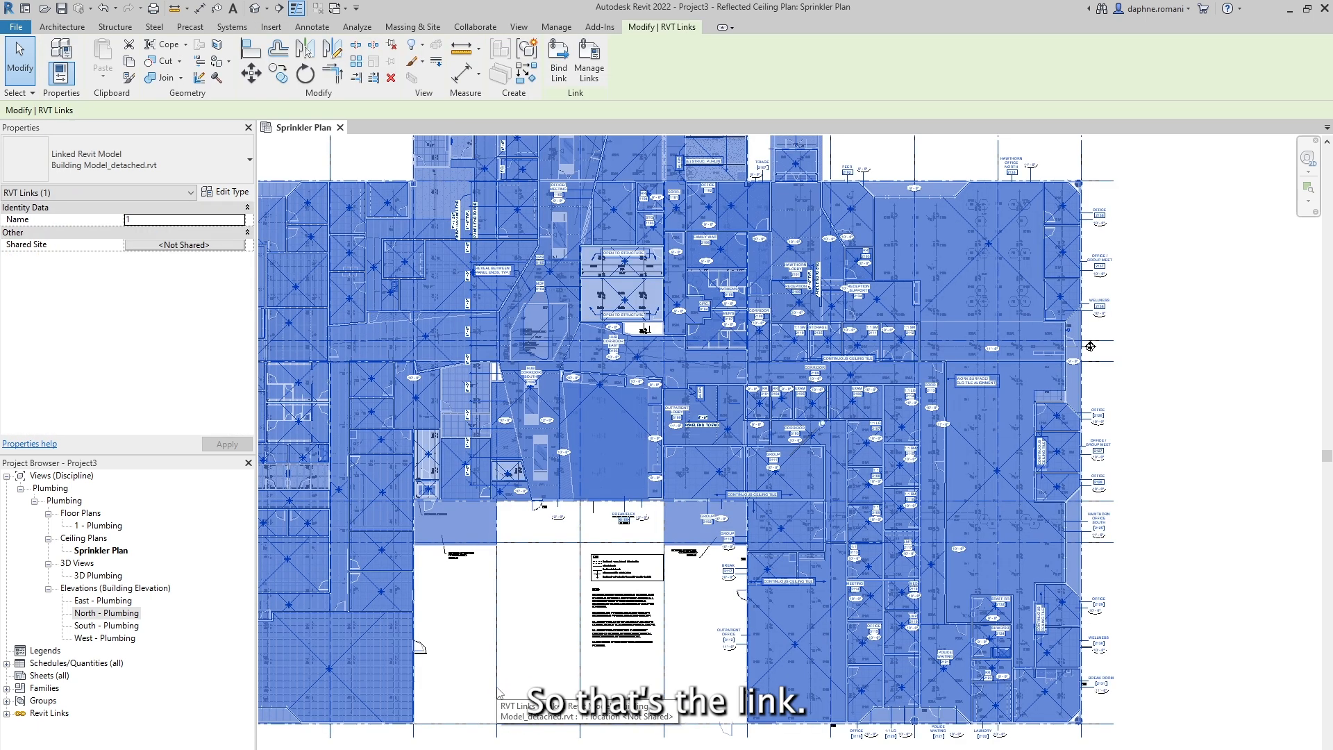
click(498, 693)
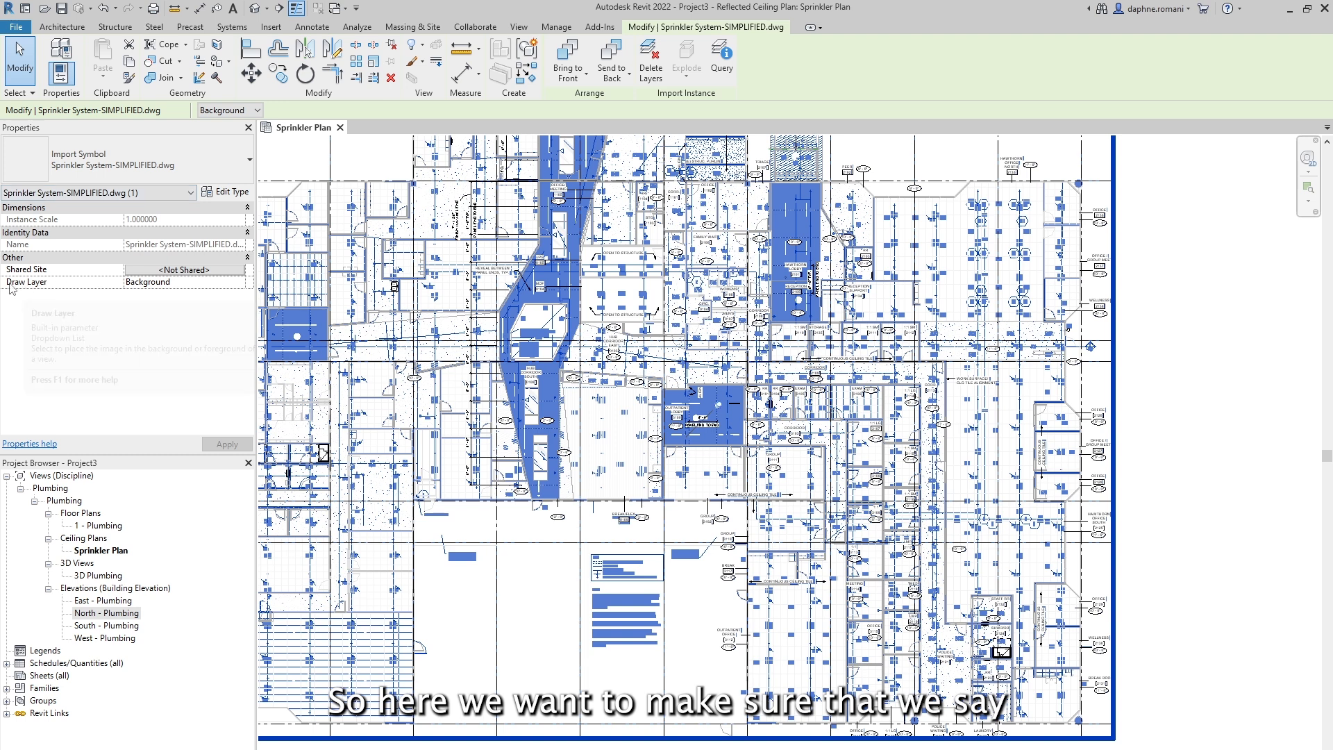
click(234, 282)
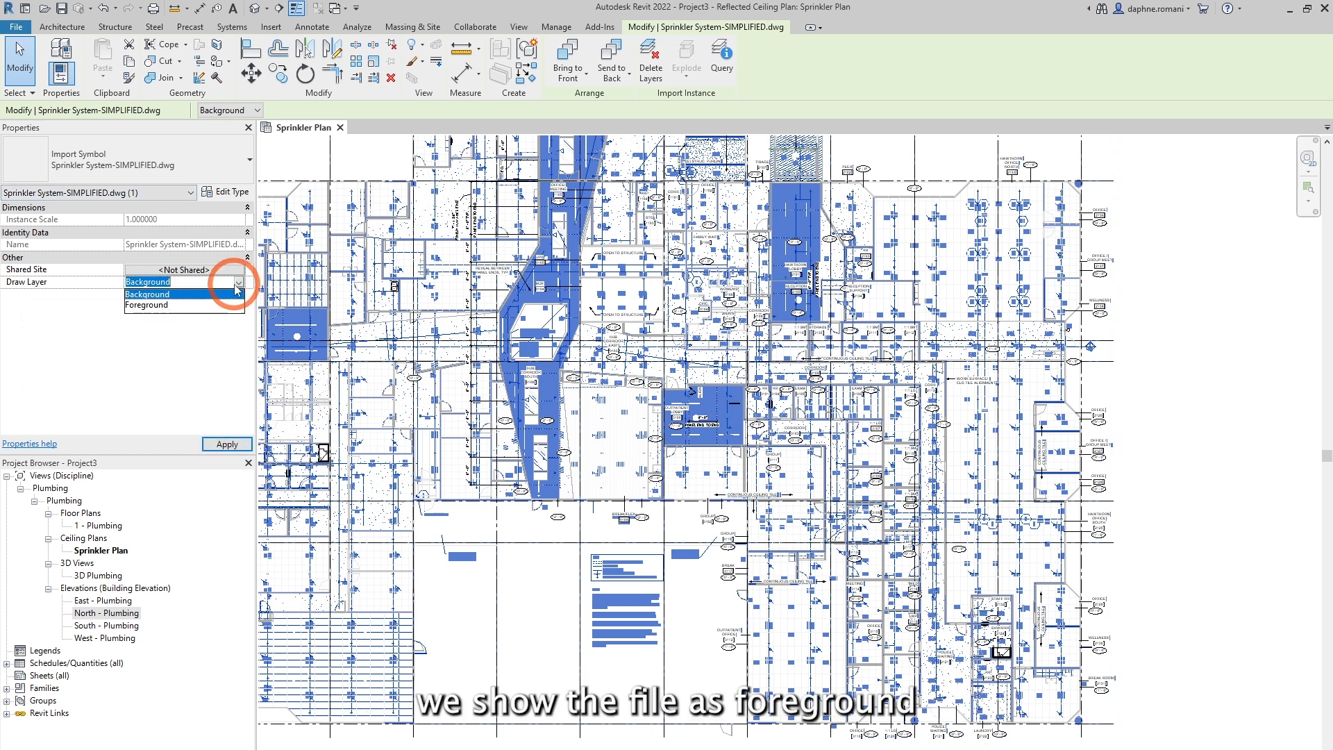
click(148, 305)
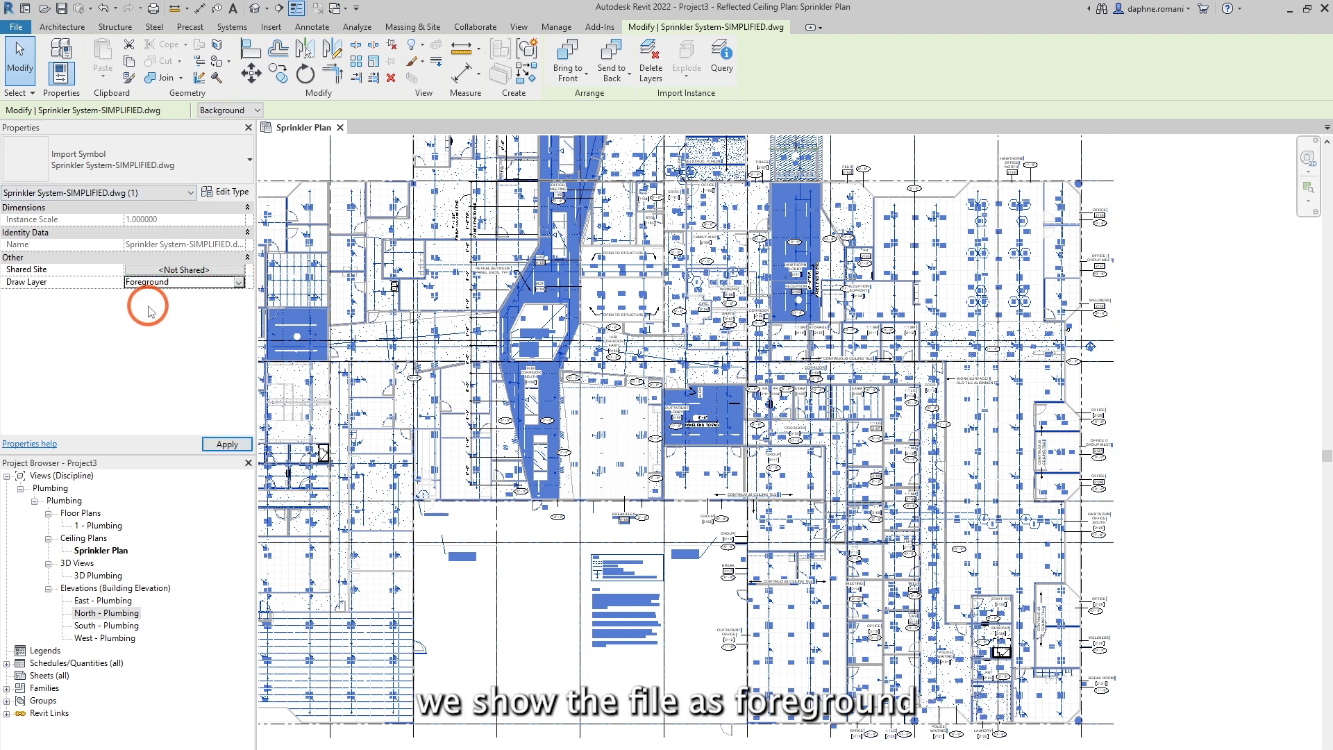
click(227, 446)
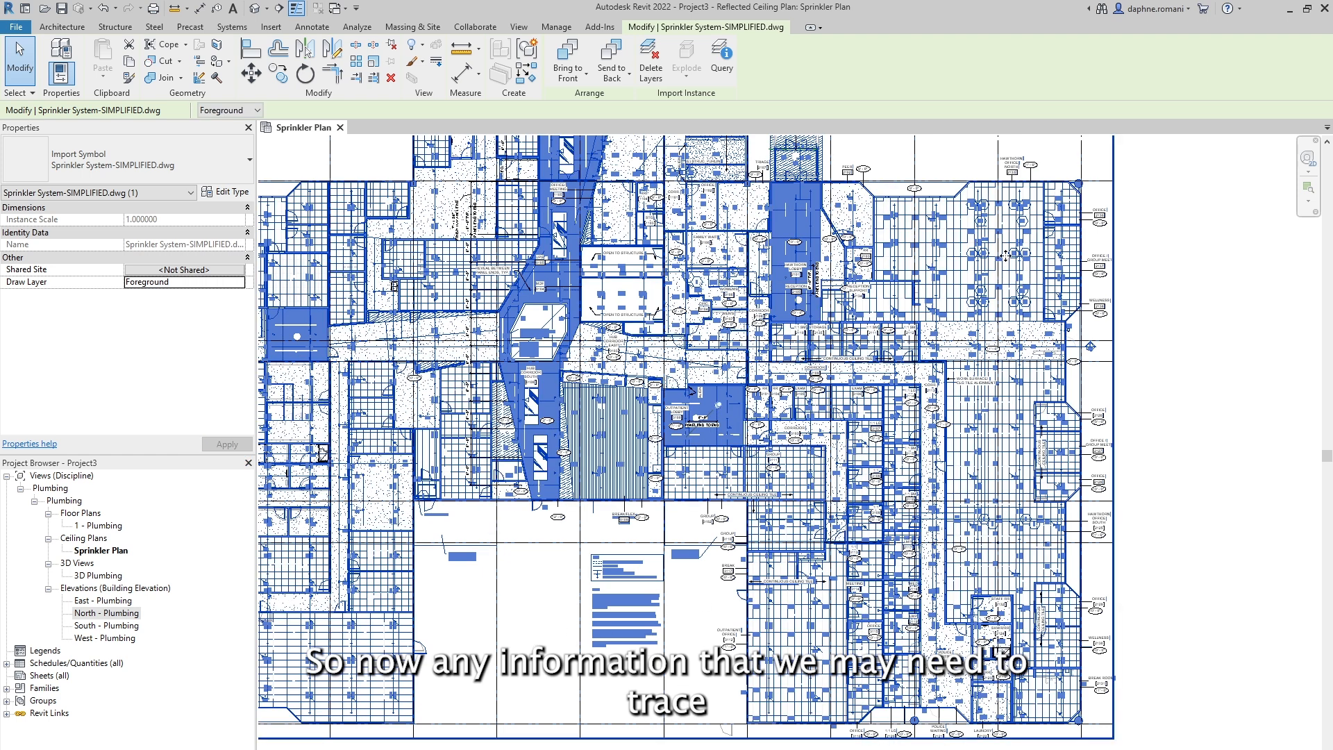
click(1192, 442)
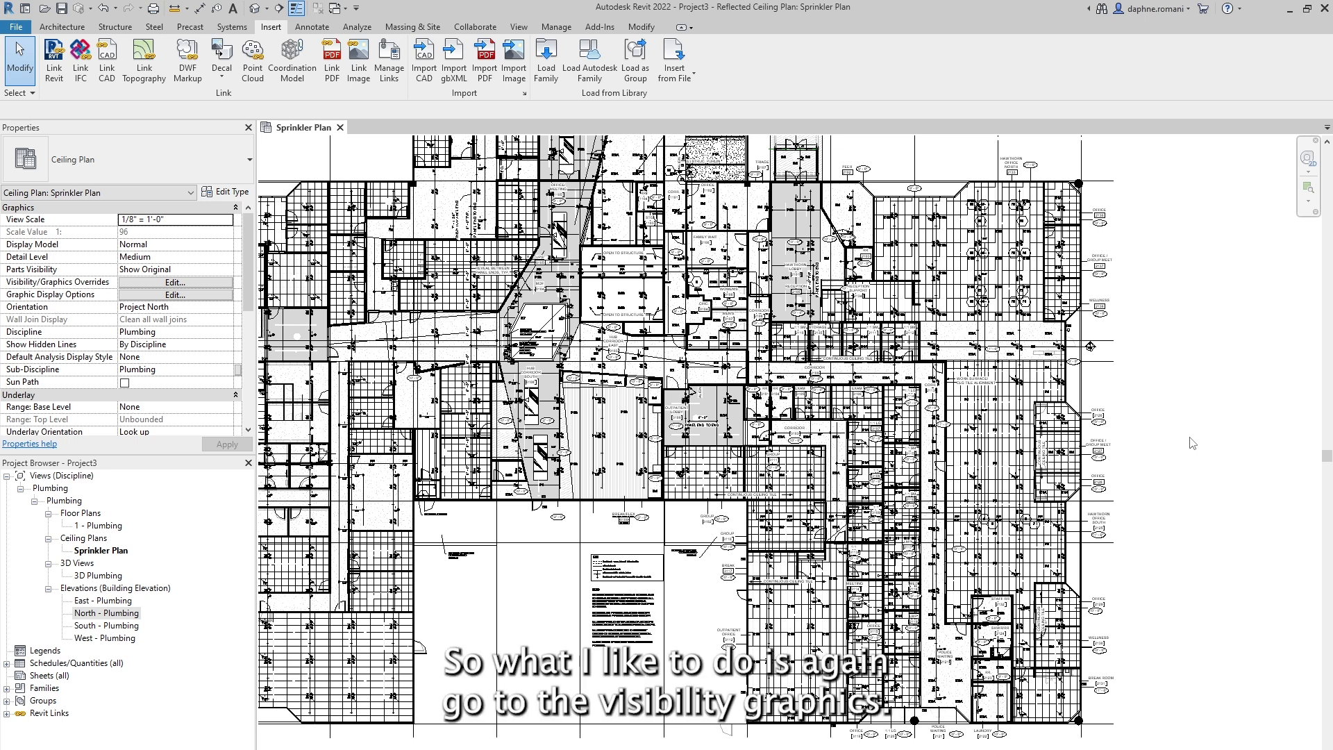
Open the Sprinkler Plan's visibility overrides for imported categories and try halftone on the Sprinkler System-SIMPLIFIED.dwg link.
key(v)
key(g)
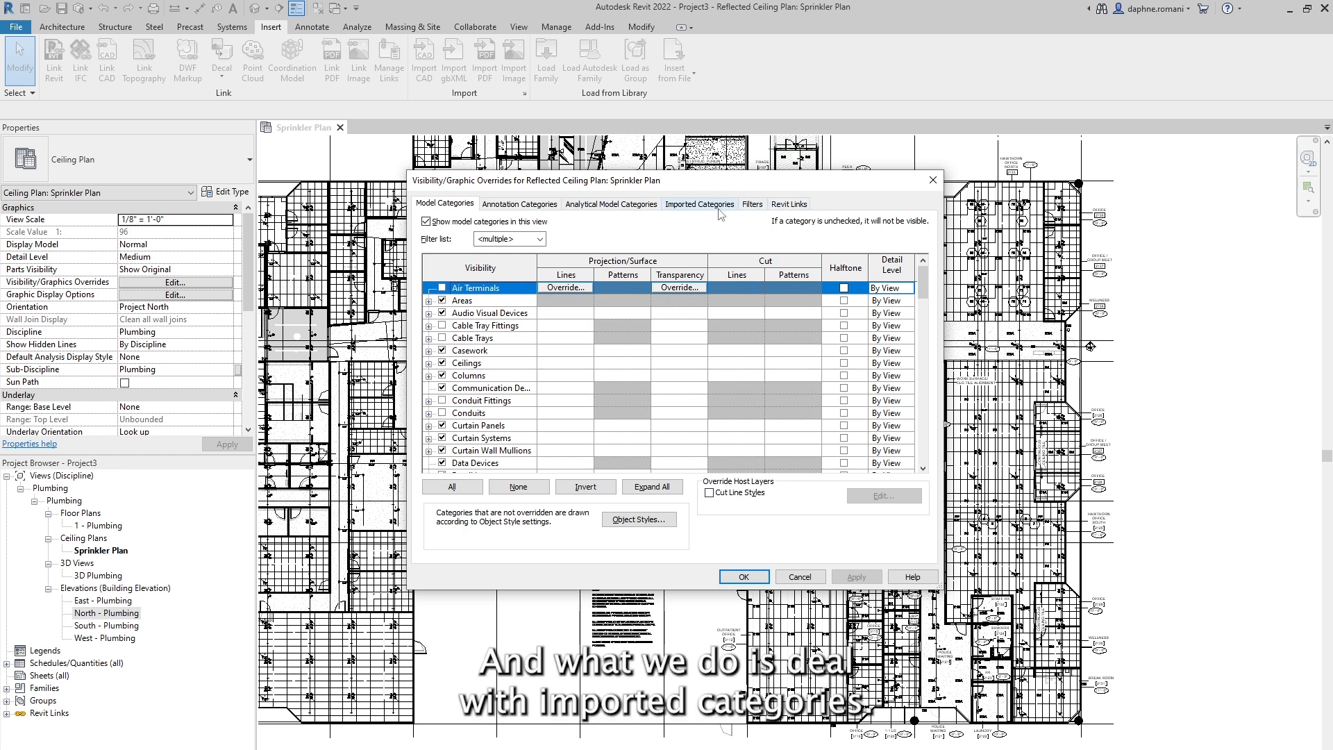
click(690, 205)
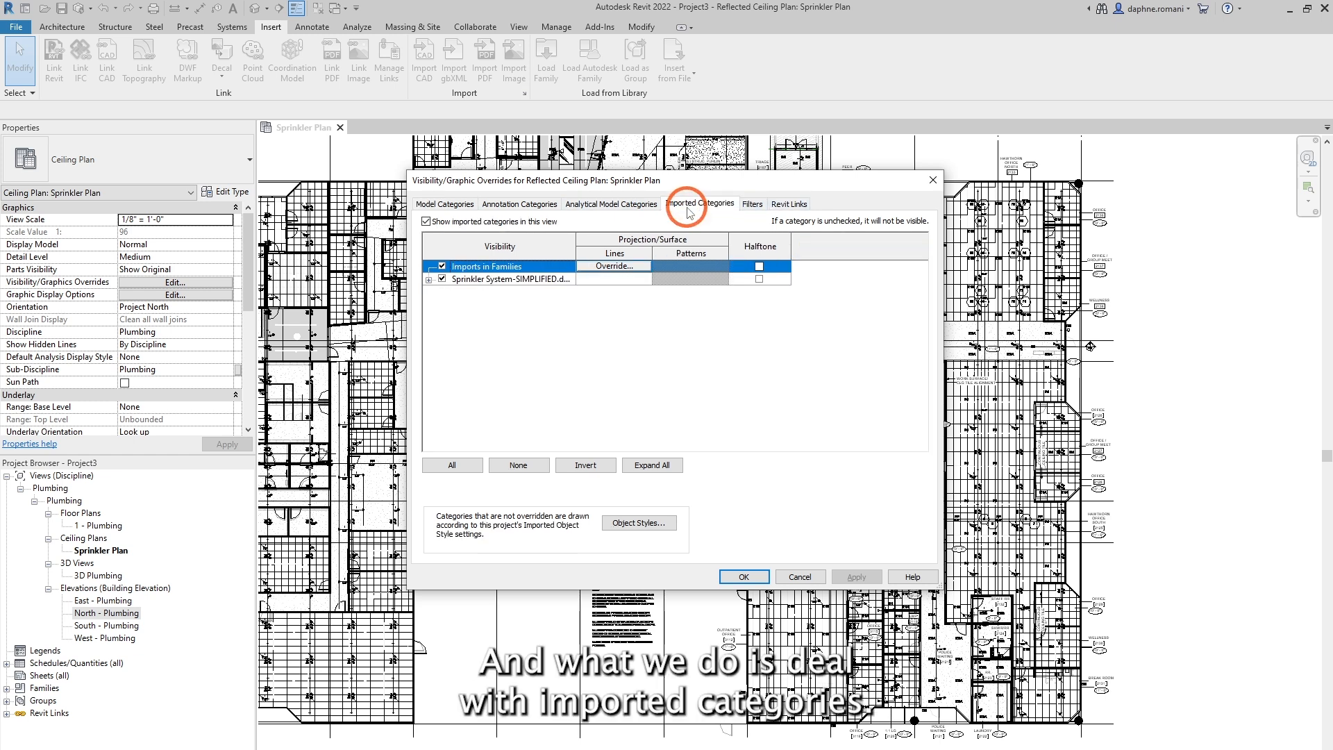
click(759, 279)
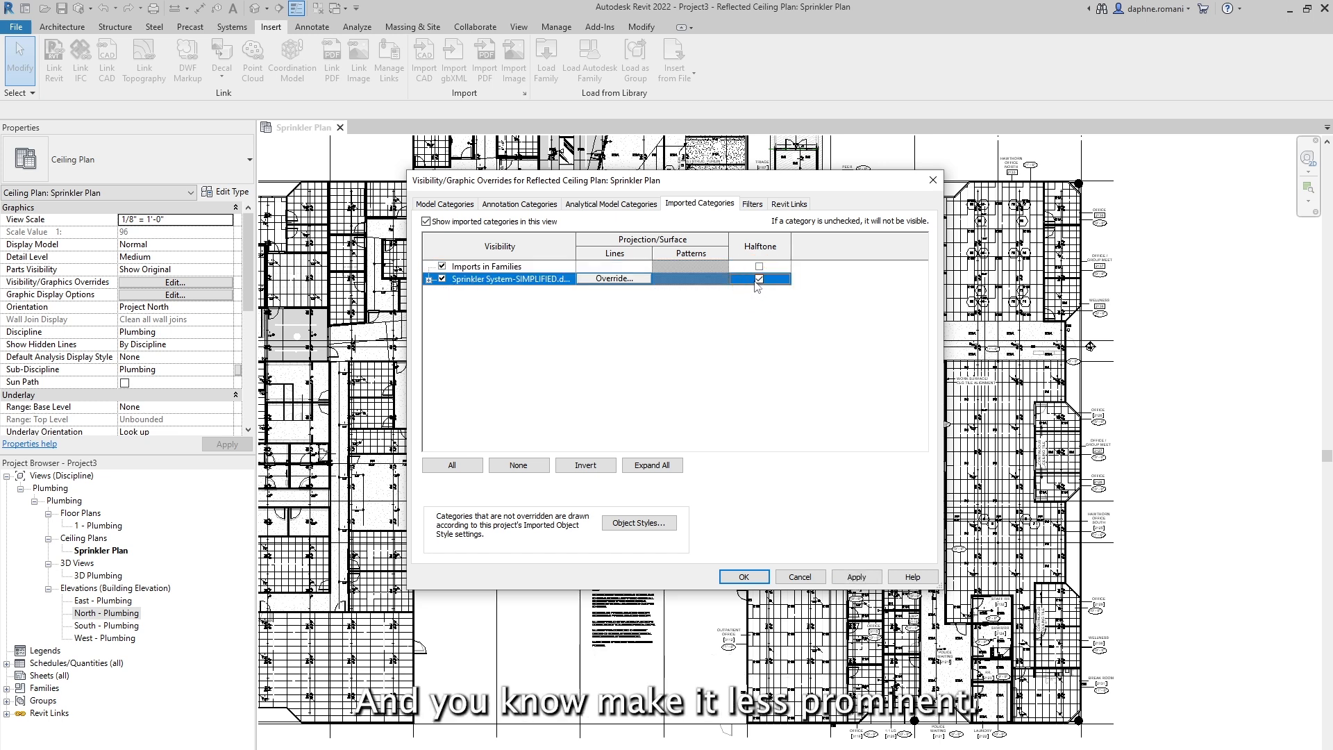
click(759, 278)
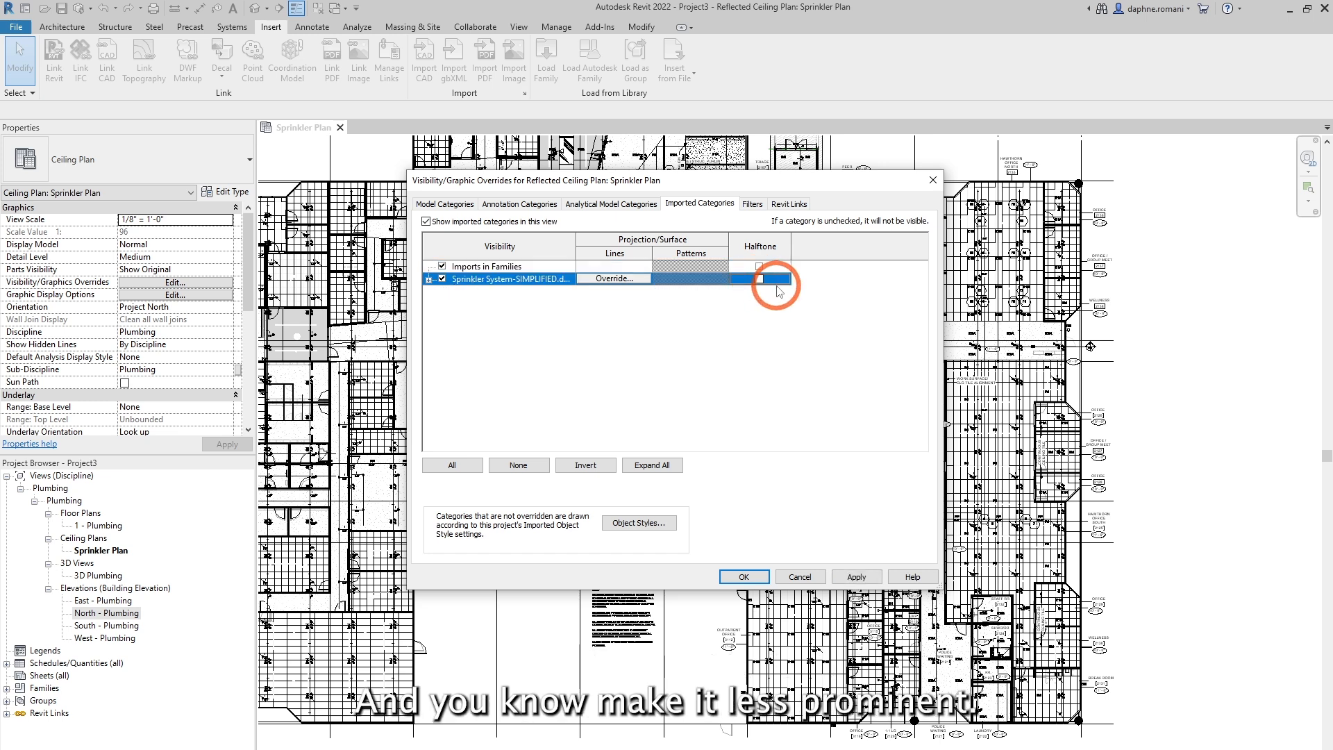
Expand the Sprinkler System-SIMPLIFIED.dwg category and examine its layer list for the layers needed for the sprinkler work.
click(428, 280)
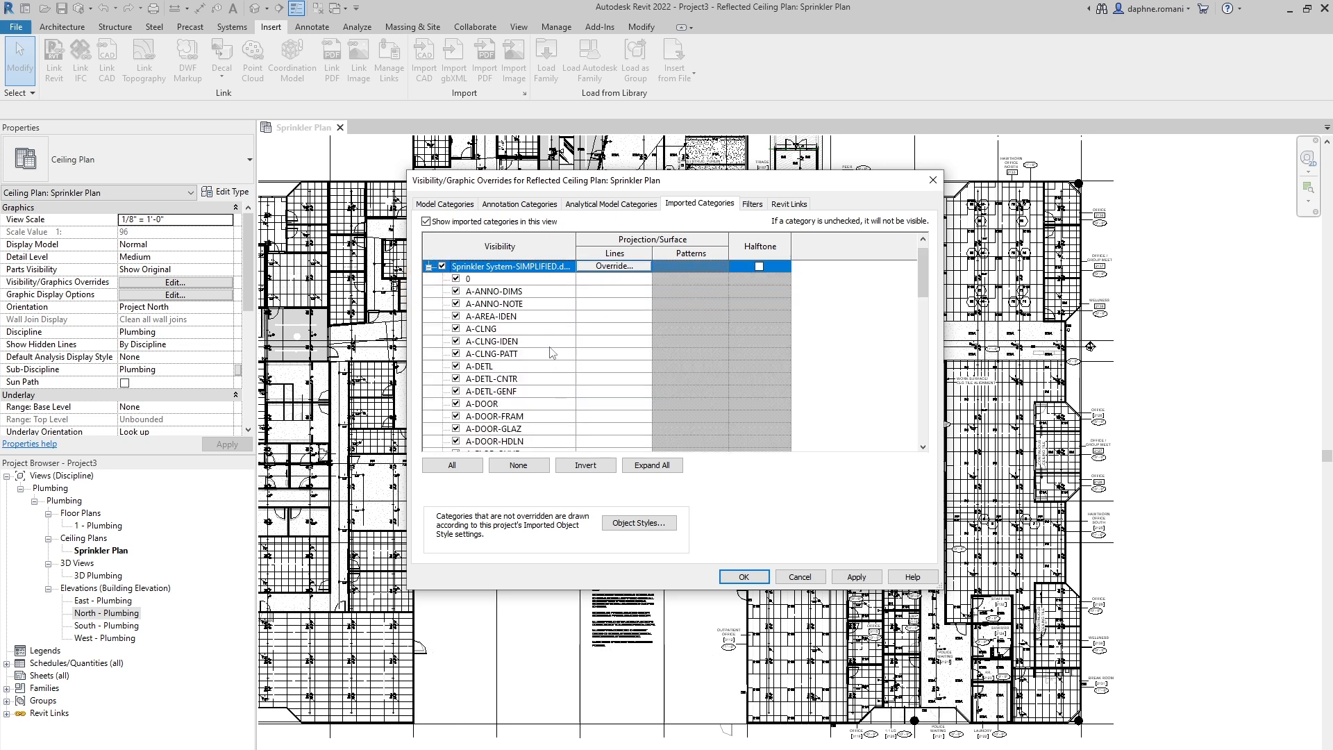
scroll(539, 346, down, 3)
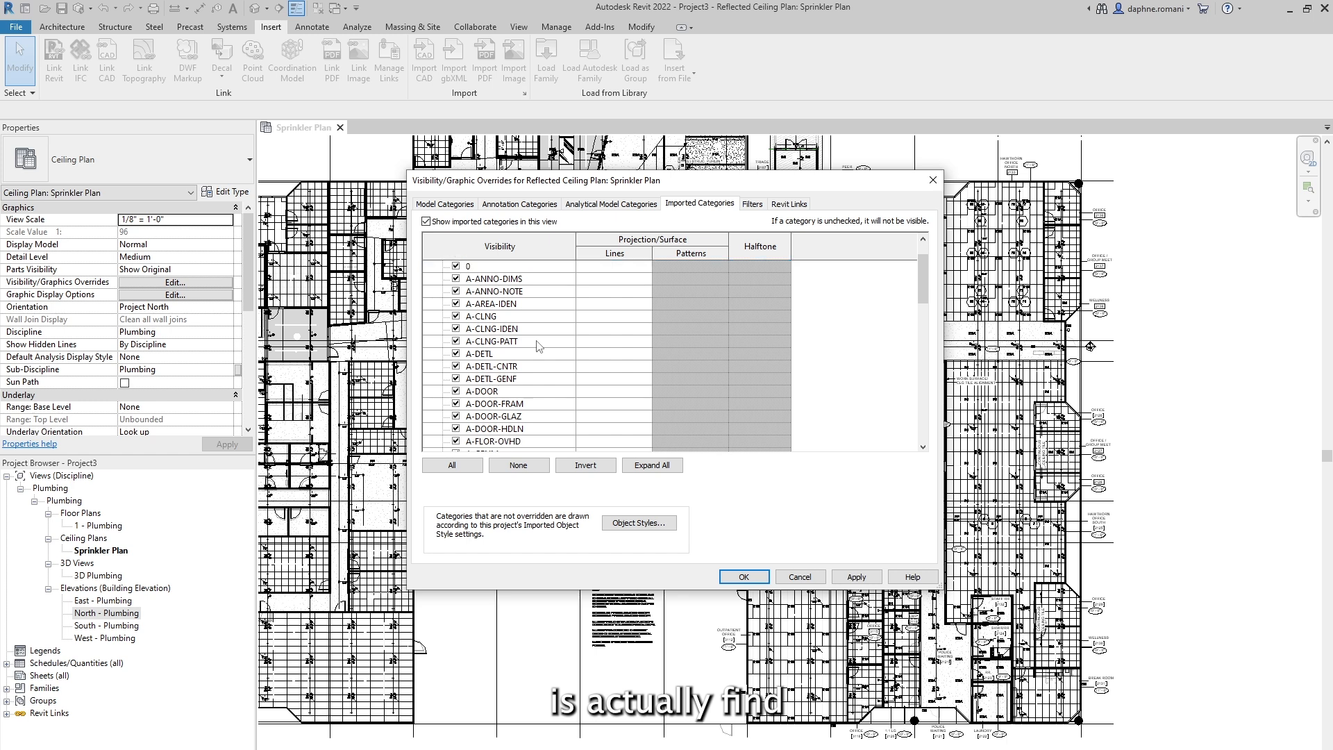
scroll(539, 346, down, 4)
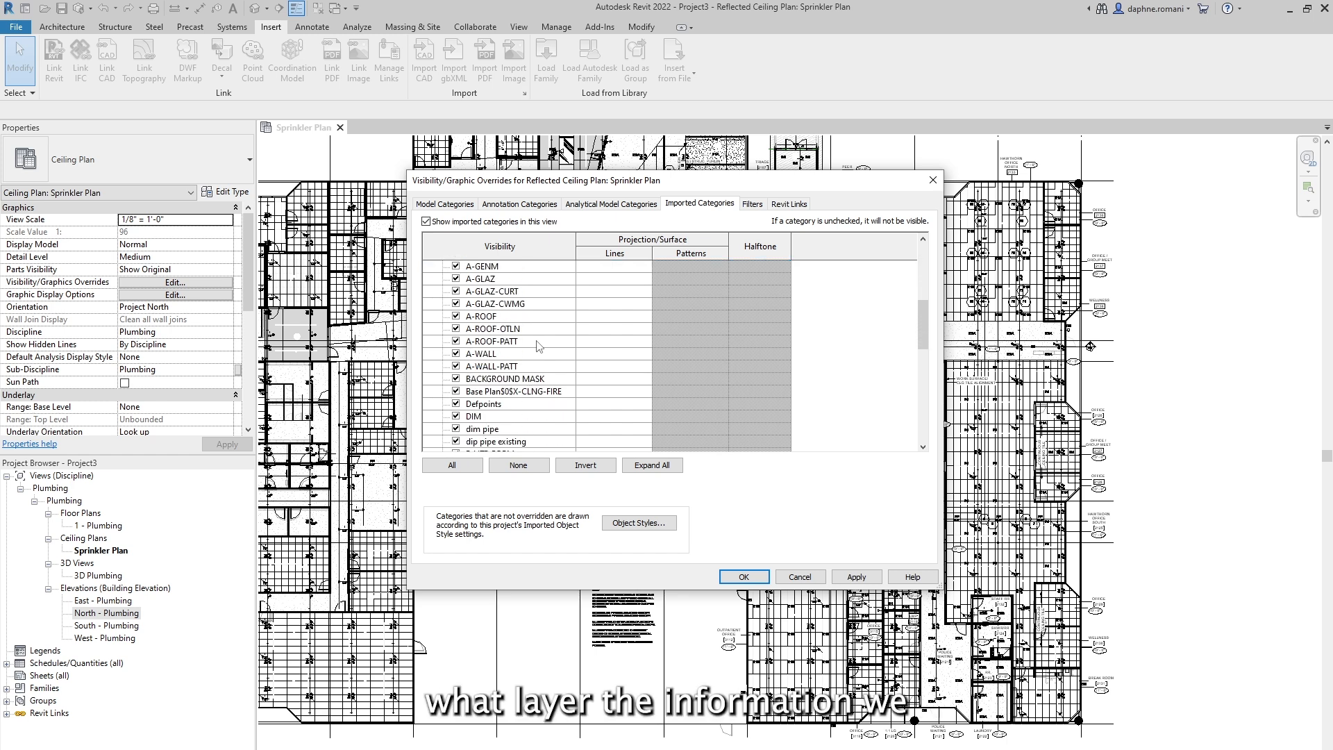
scroll(540, 346, down, 1)
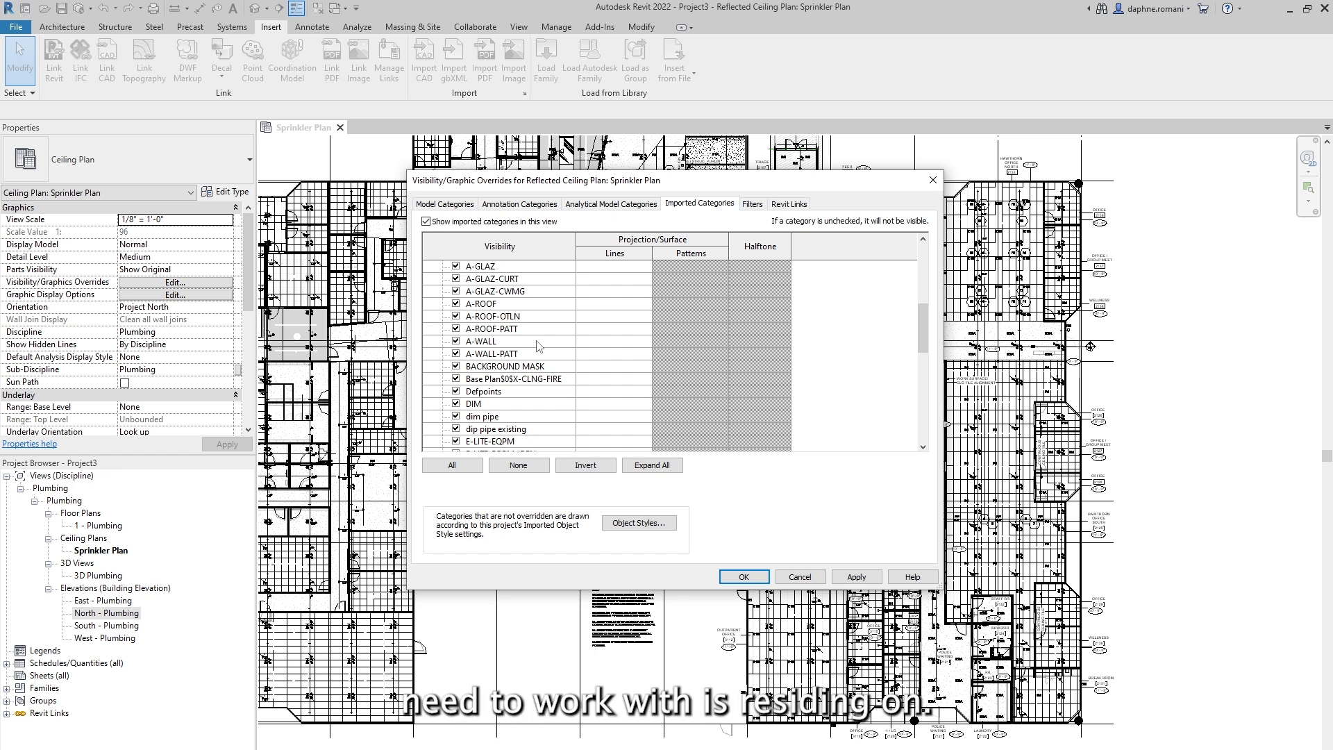
scroll(539, 346, down, 4)
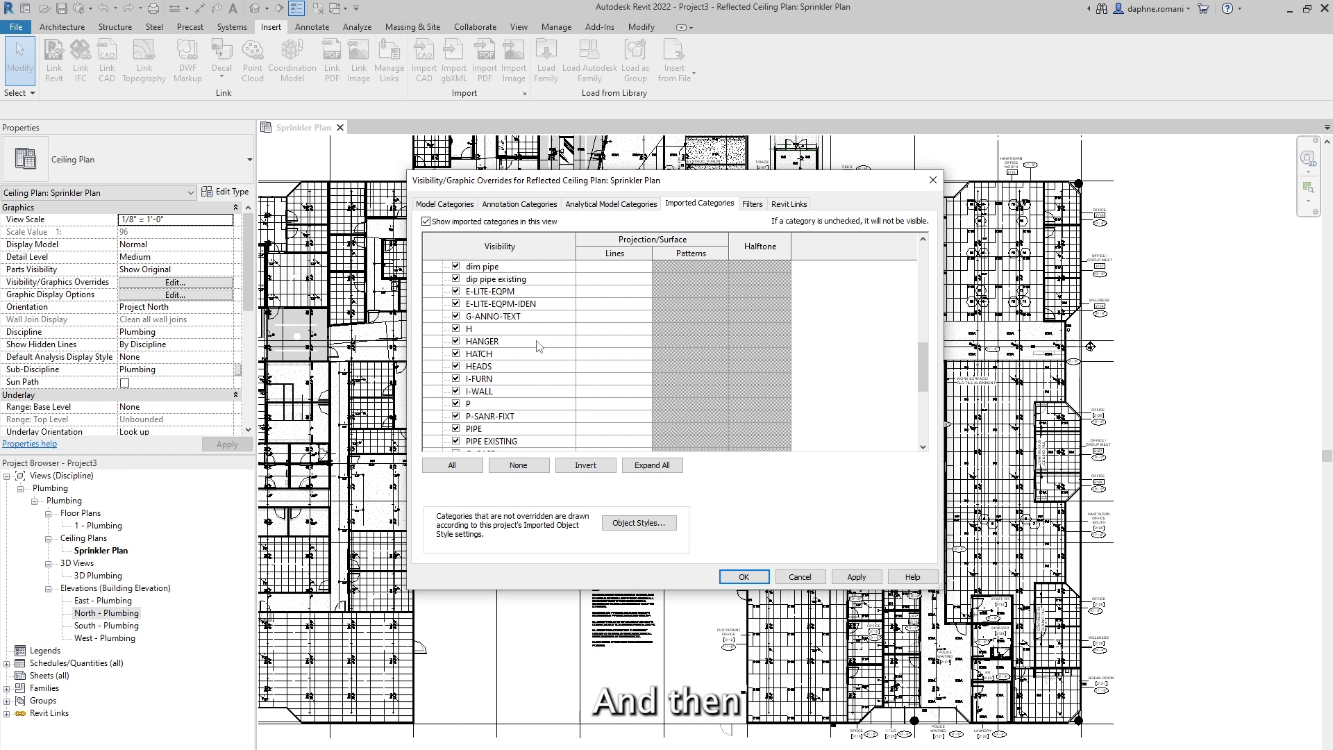
scroll(539, 346, down, 3)
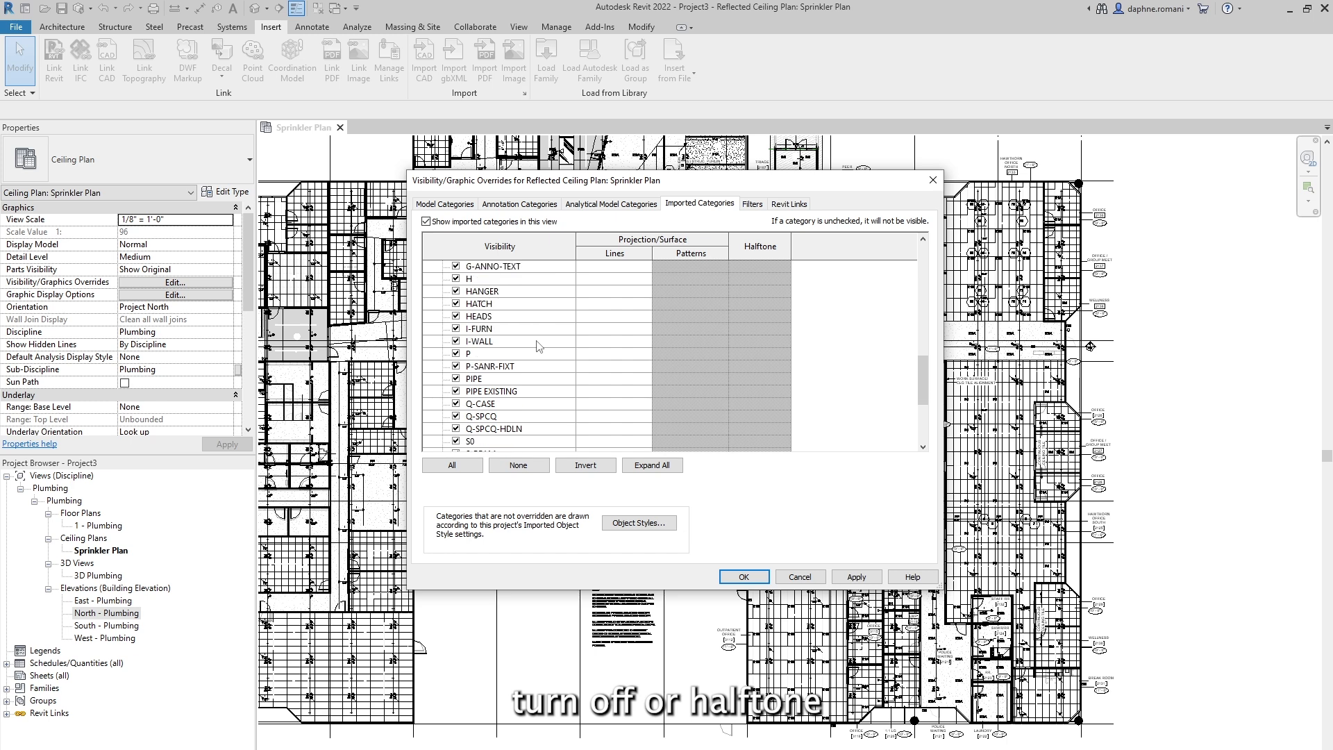
scroll(539, 346, down, 2)
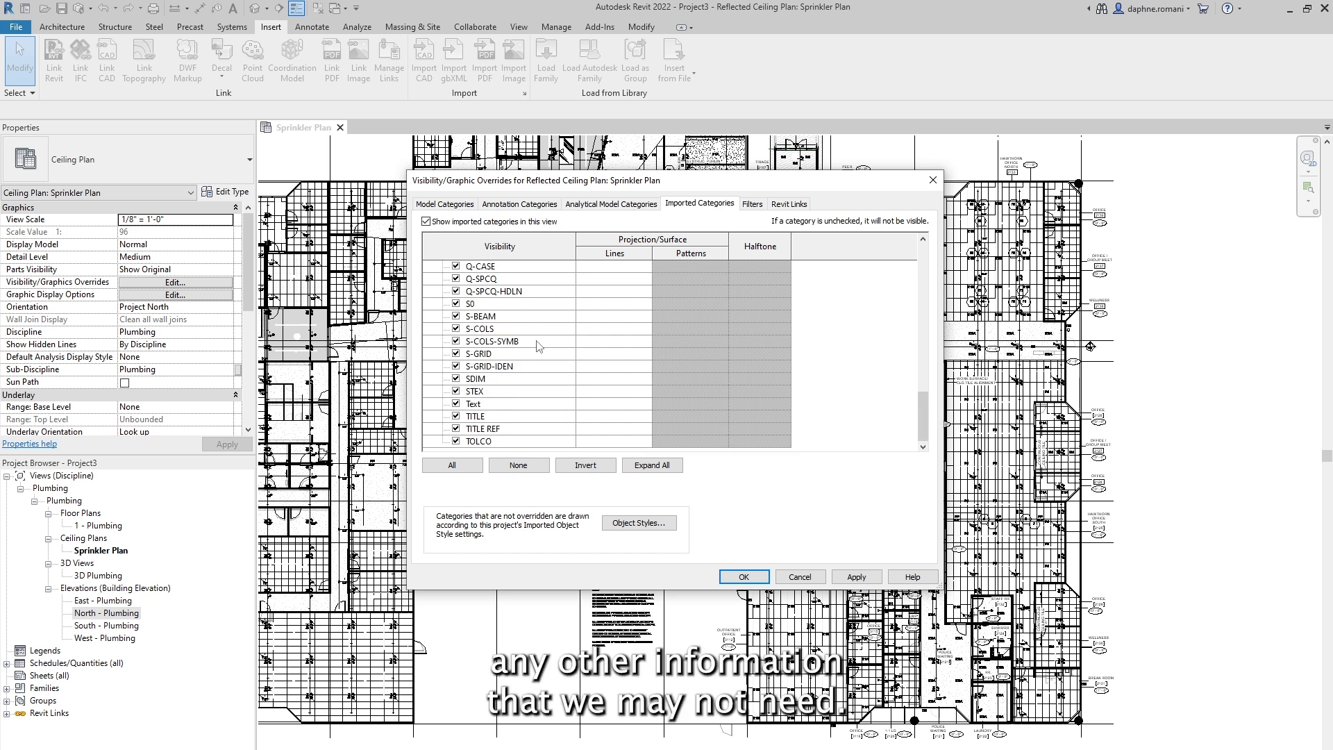
scroll(498, 402, up, 5)
scroll(498, 378, up, 1)
Switch to the Sprinkler System-SIMPLIFIED drawing in AutoCAD and check which layer the long vertical magenta line is on.
click(725, 748)
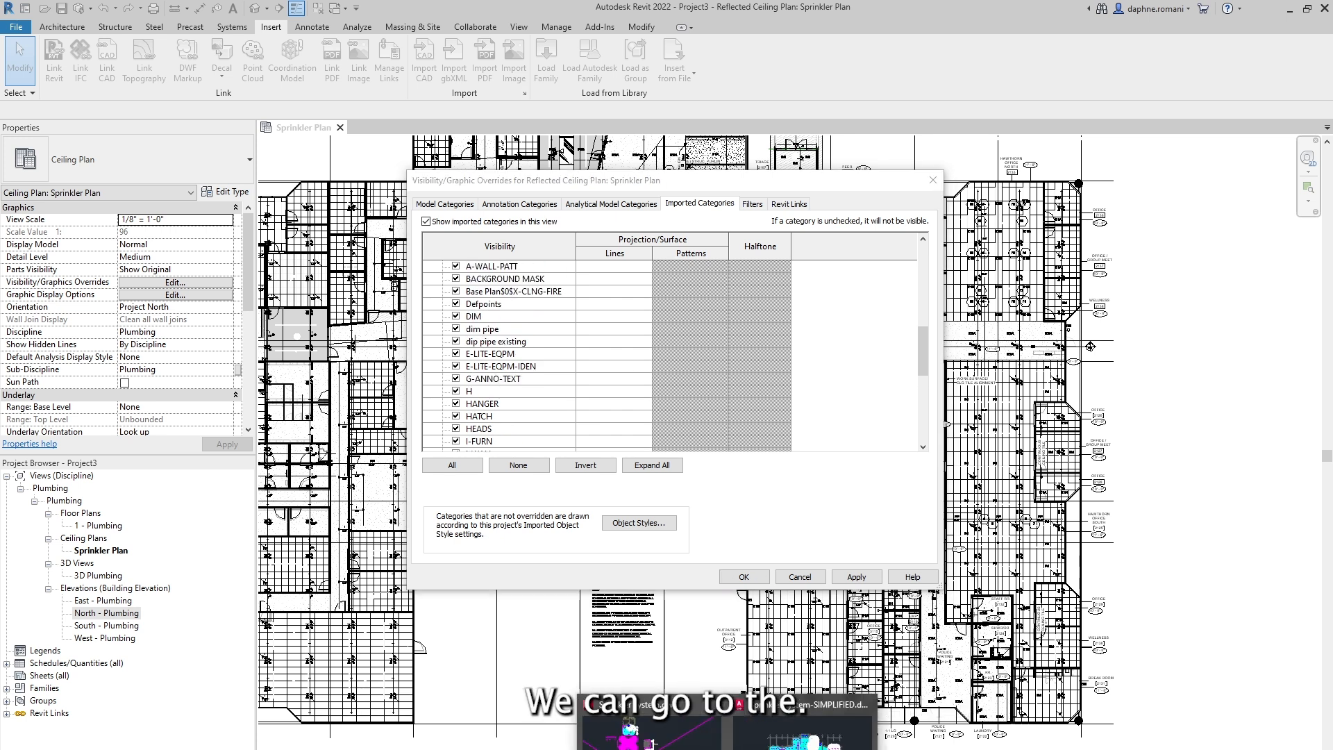
click(802, 725)
scroll(605, 519, up, 8)
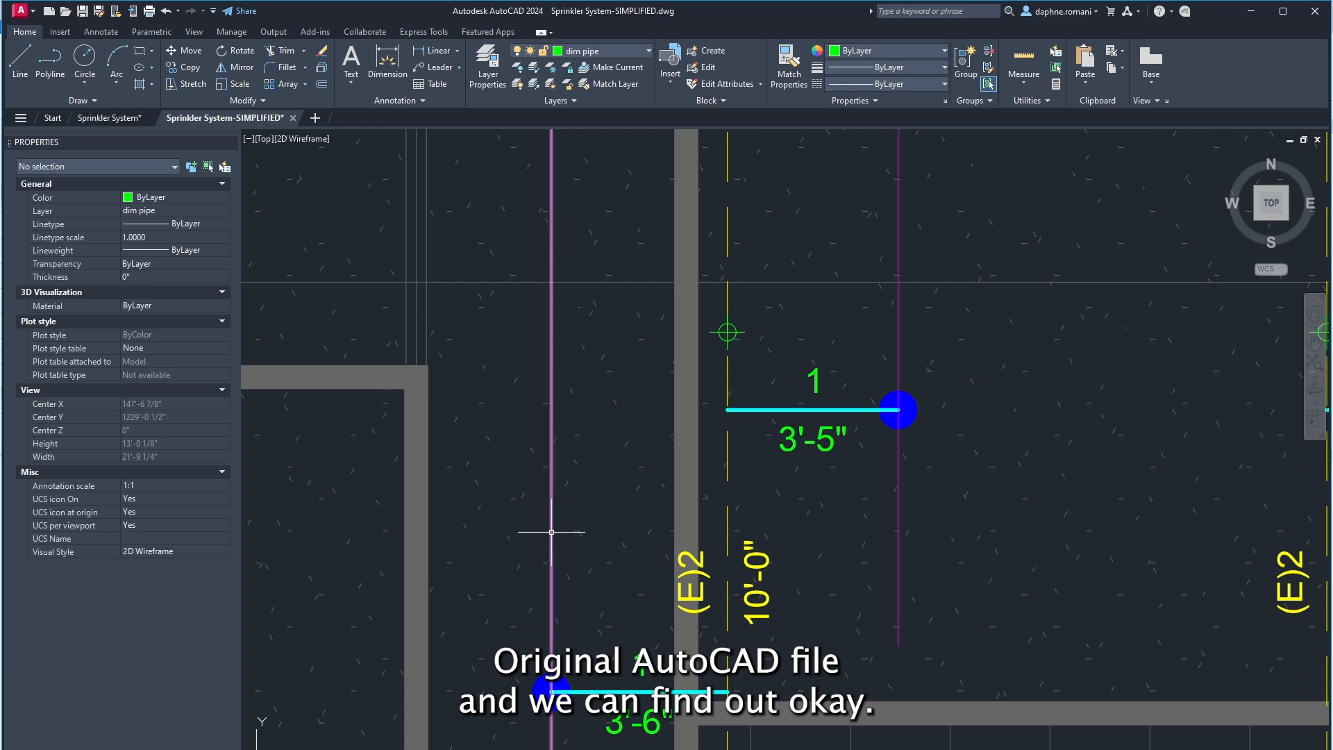
click(551, 532)
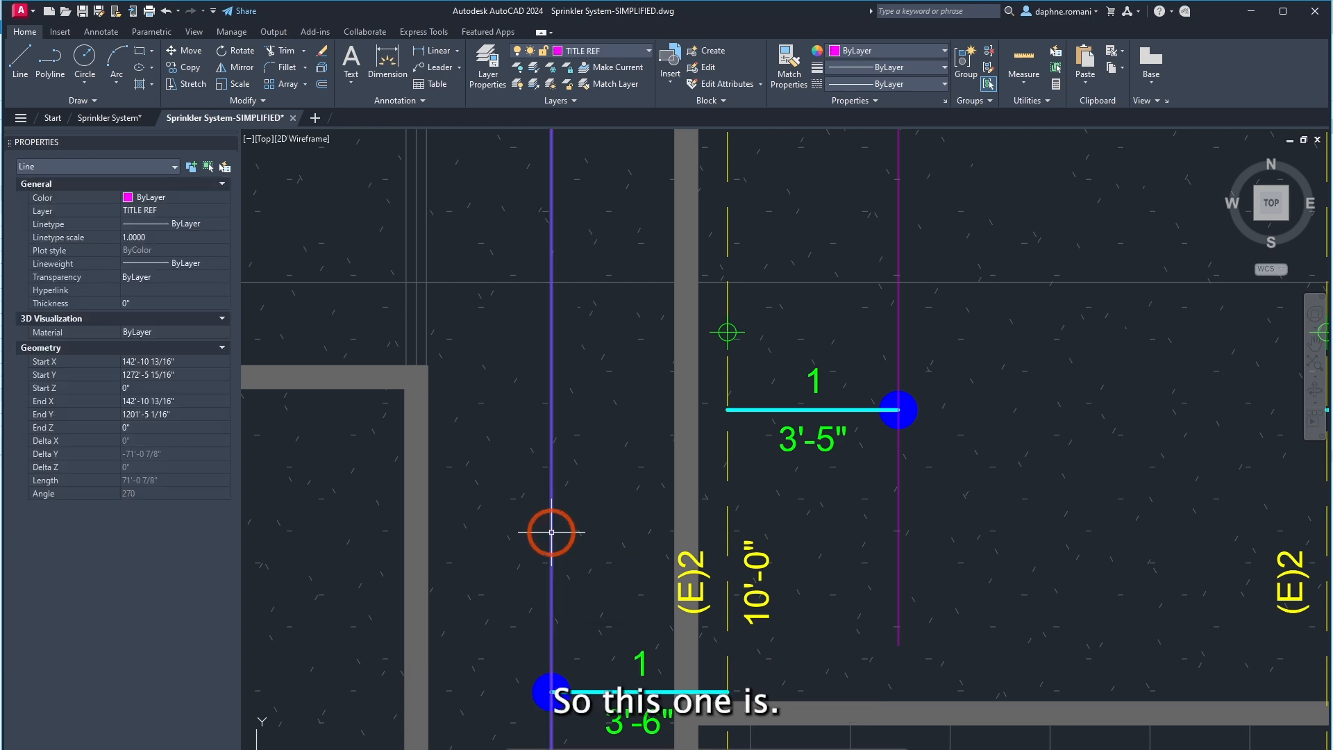
scroll(554, 540, down, 5)
scroll(592, 493, up, 2)
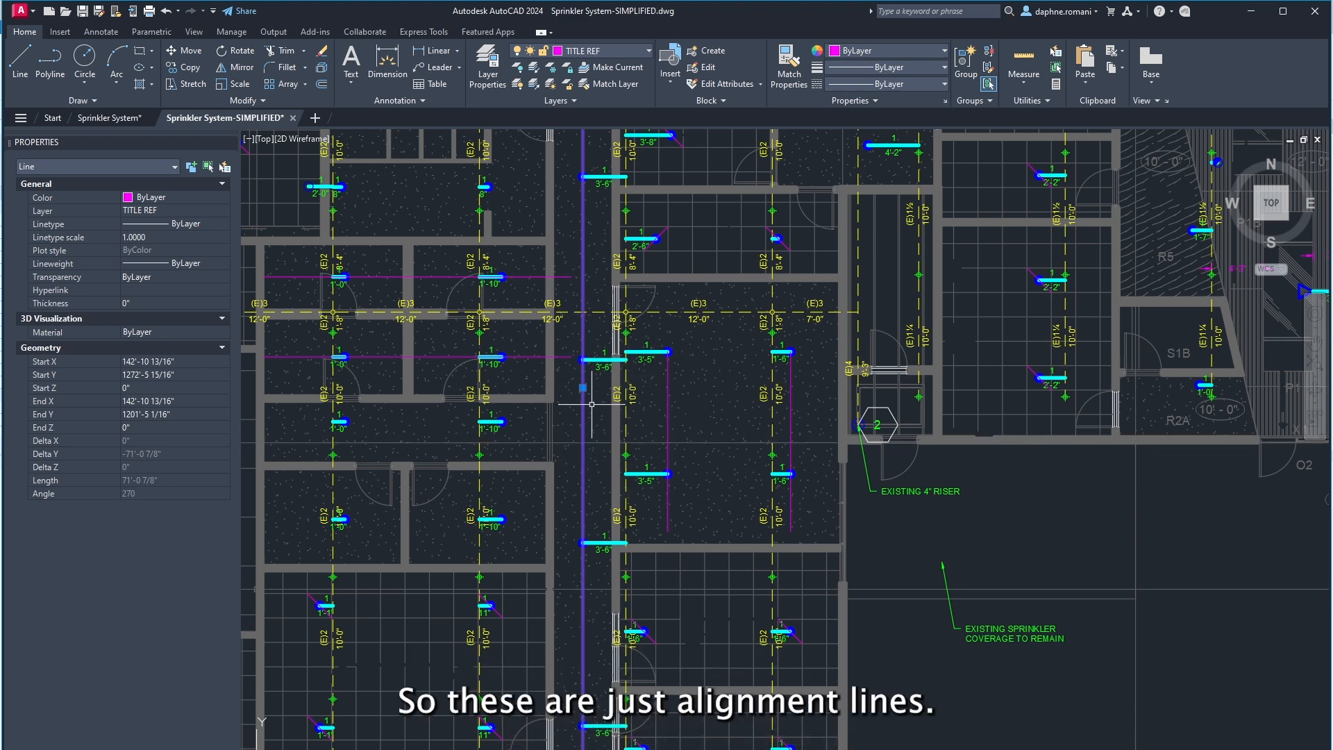
Deselect the magenta line and check which layer the yellow dashed vertical line is on.
mouse_move(626, 417)
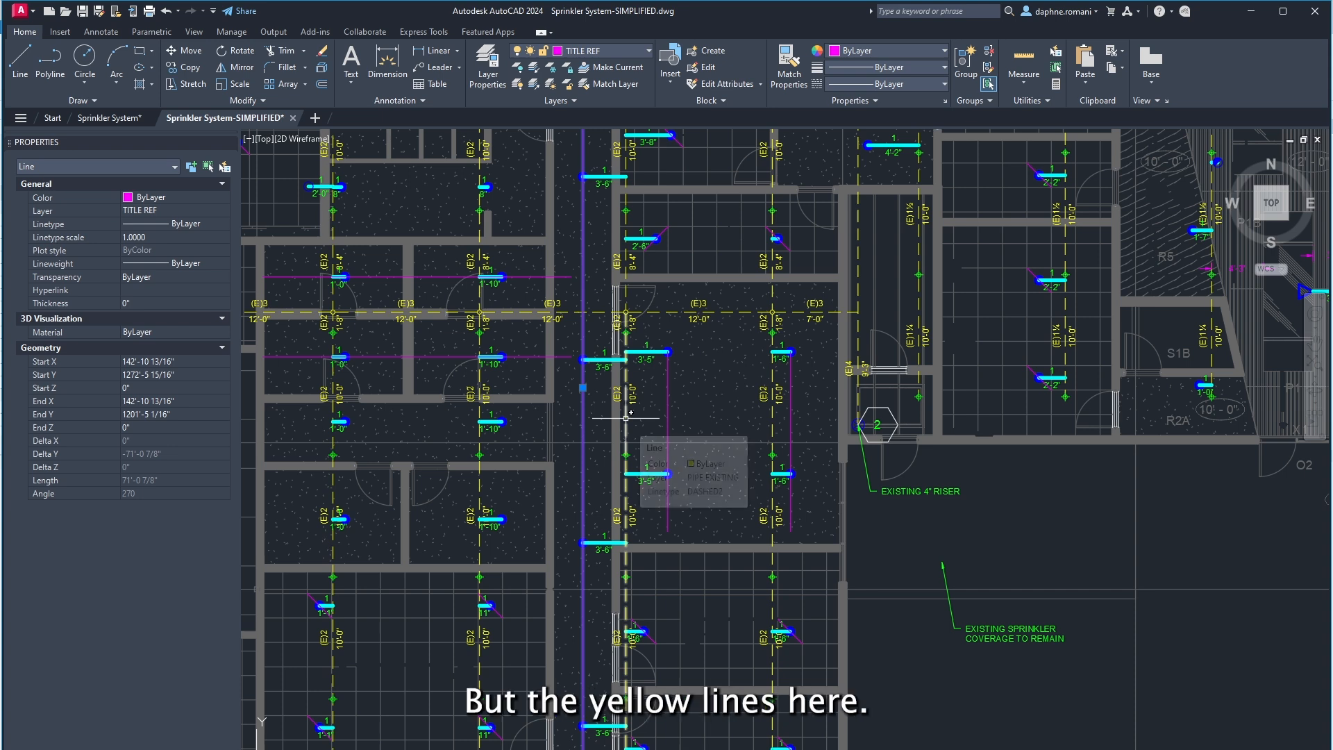
key(Escape)
key(Escape)
click(625, 417)
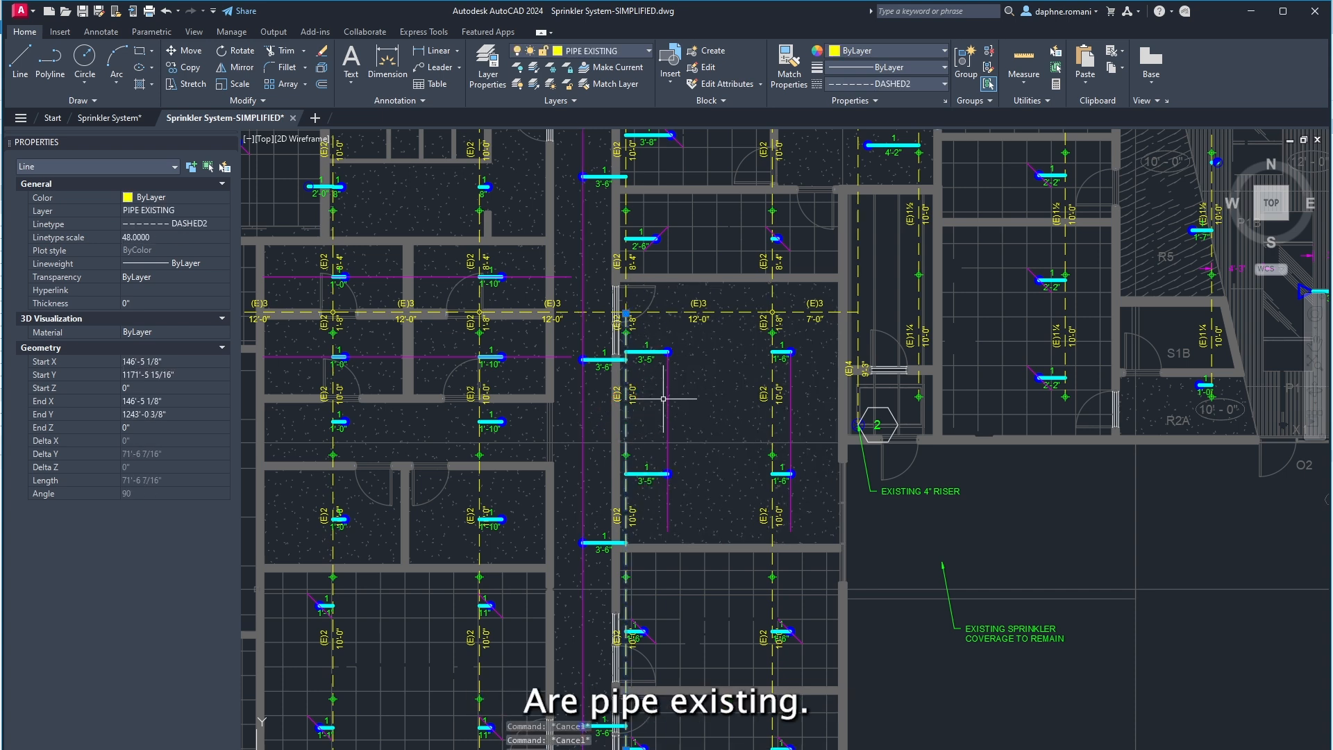
Check which layers the short cyan branch line beside the hallway and the blue sprinkler head at its end are on.
key(Escape)
key(Escape)
click(647, 352)
scroll(647, 352, up, 10)
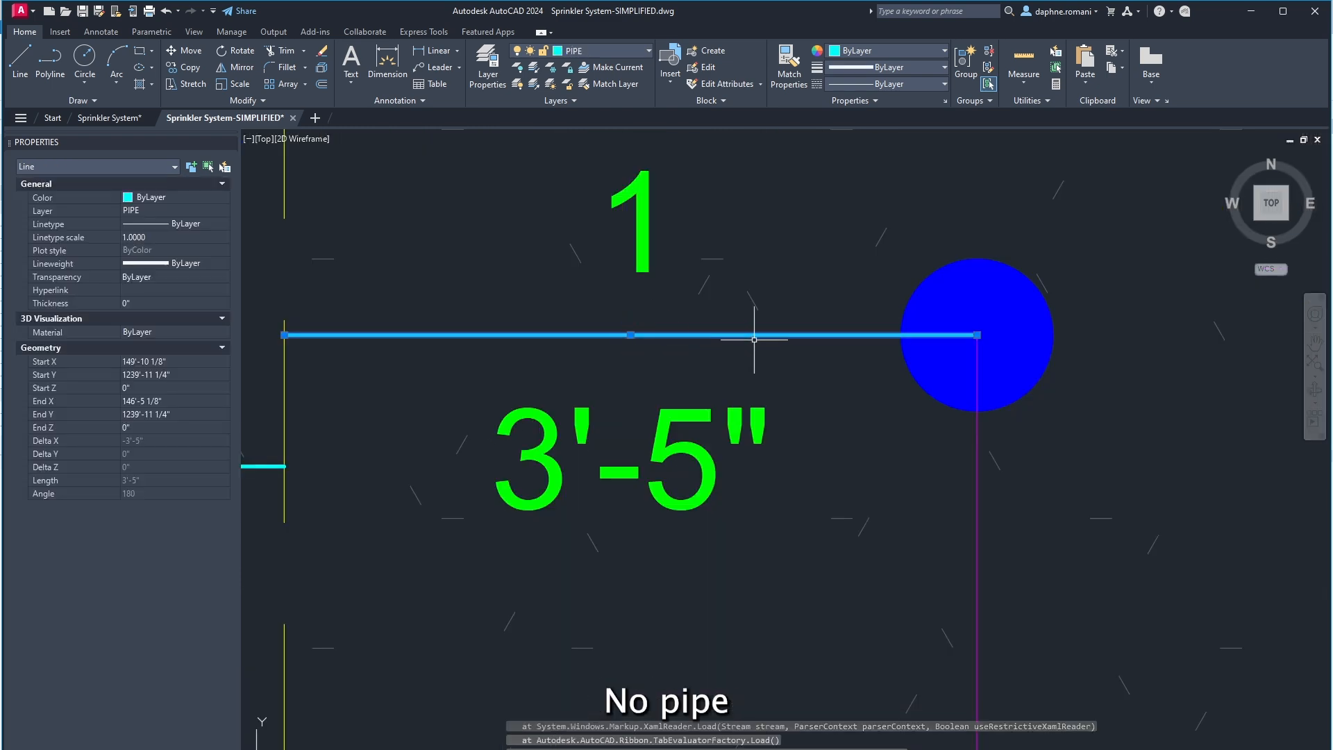
key(Escape)
click(931, 385)
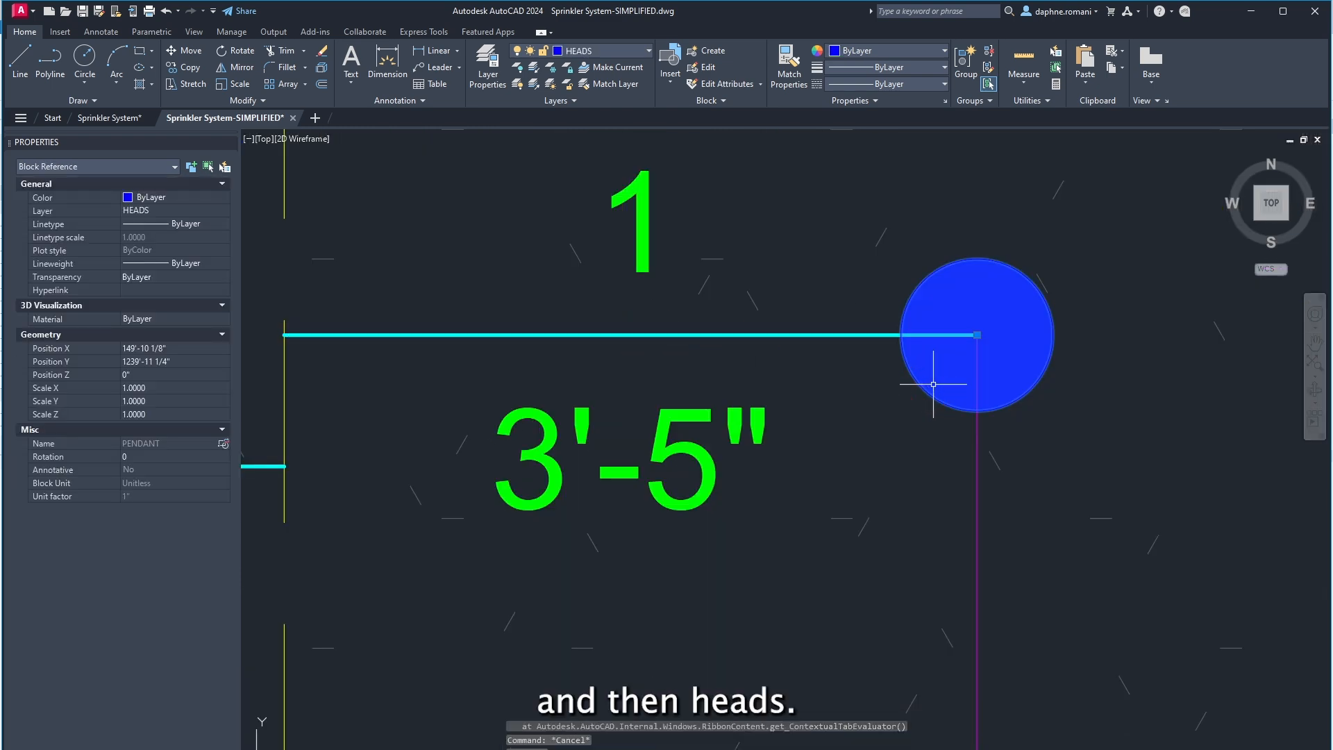
key(Escape)
scroll(931, 384, down, 5)
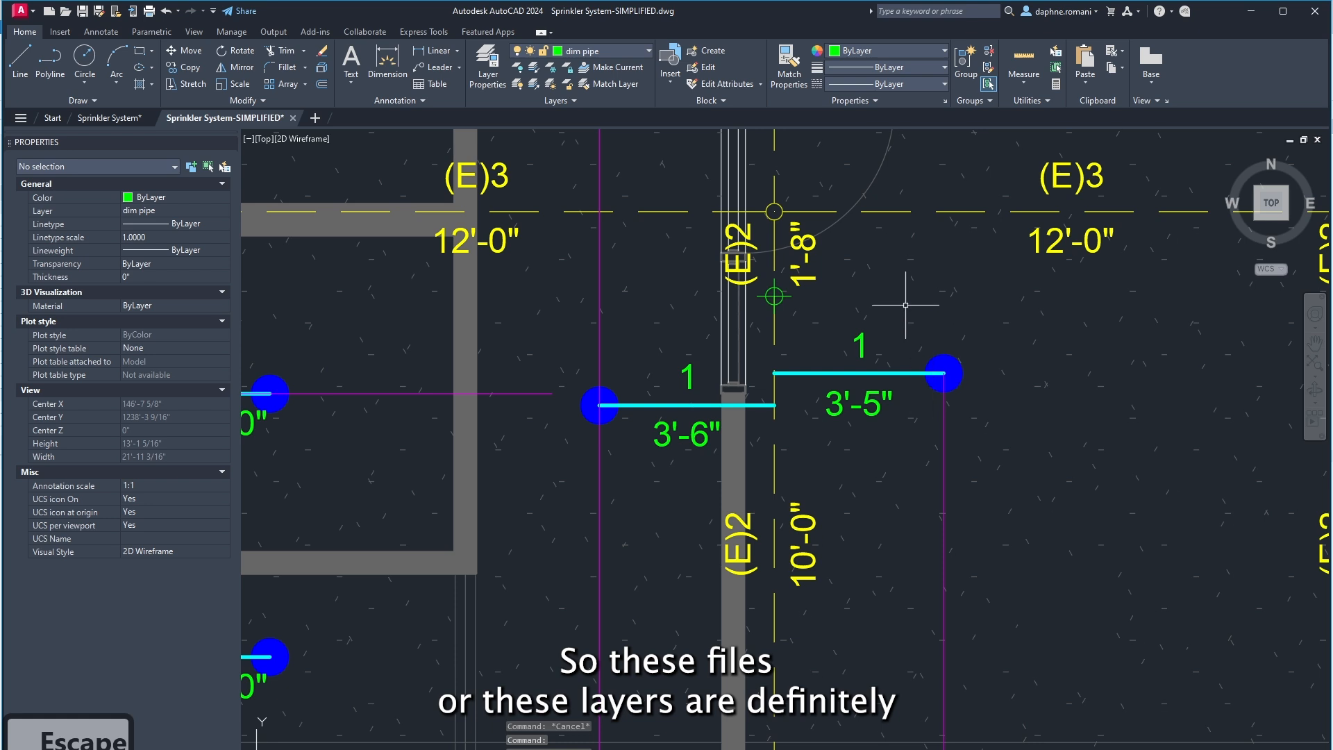
Check the layers of the cyan 3'-6" branch line and the yellow 12'-0" pipe dimension.
click(658, 404)
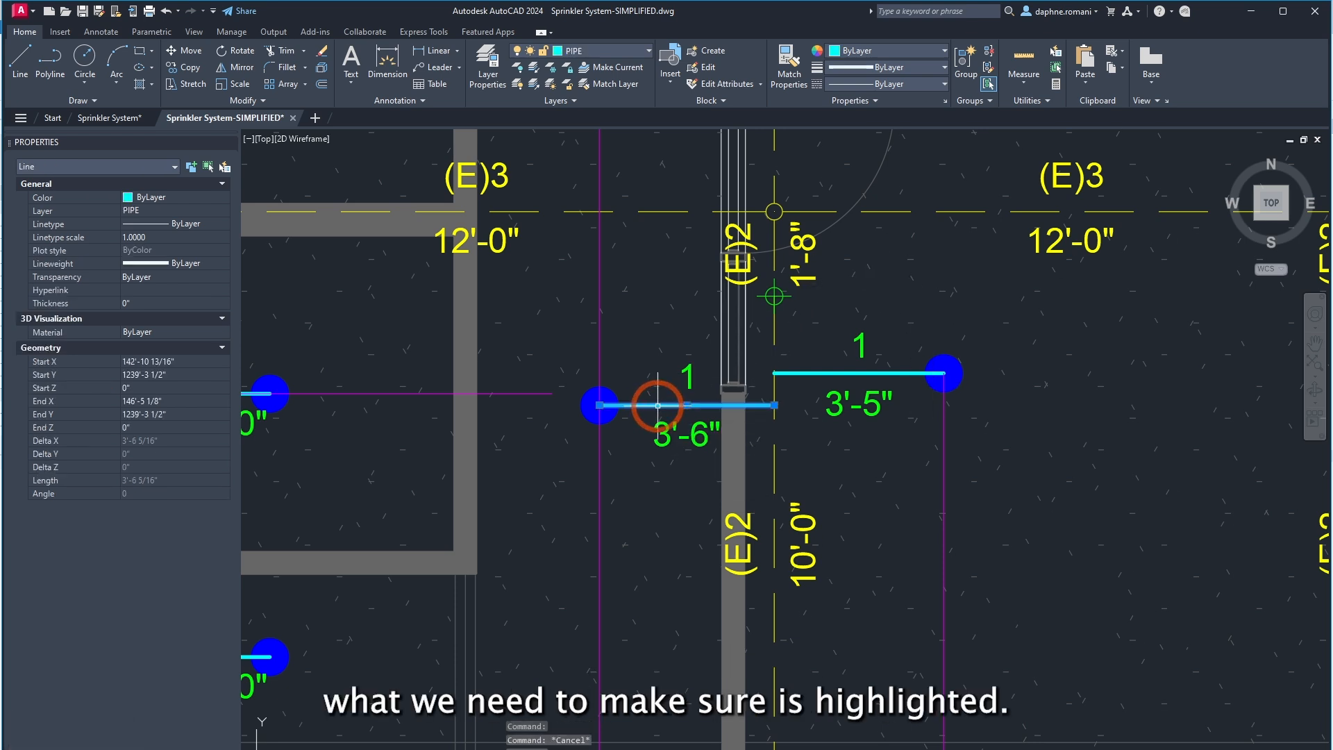
key(Escape)
scroll(535, 396, down, 5)
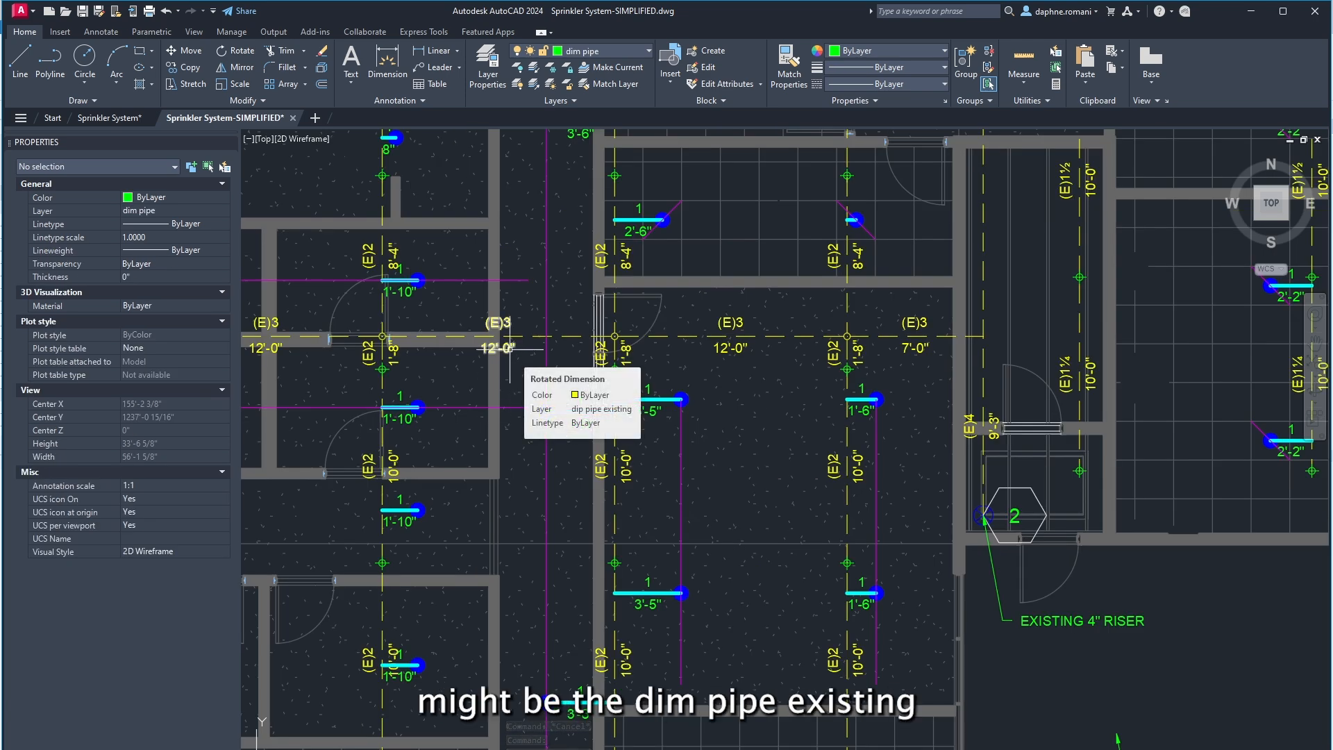
click(509, 349)
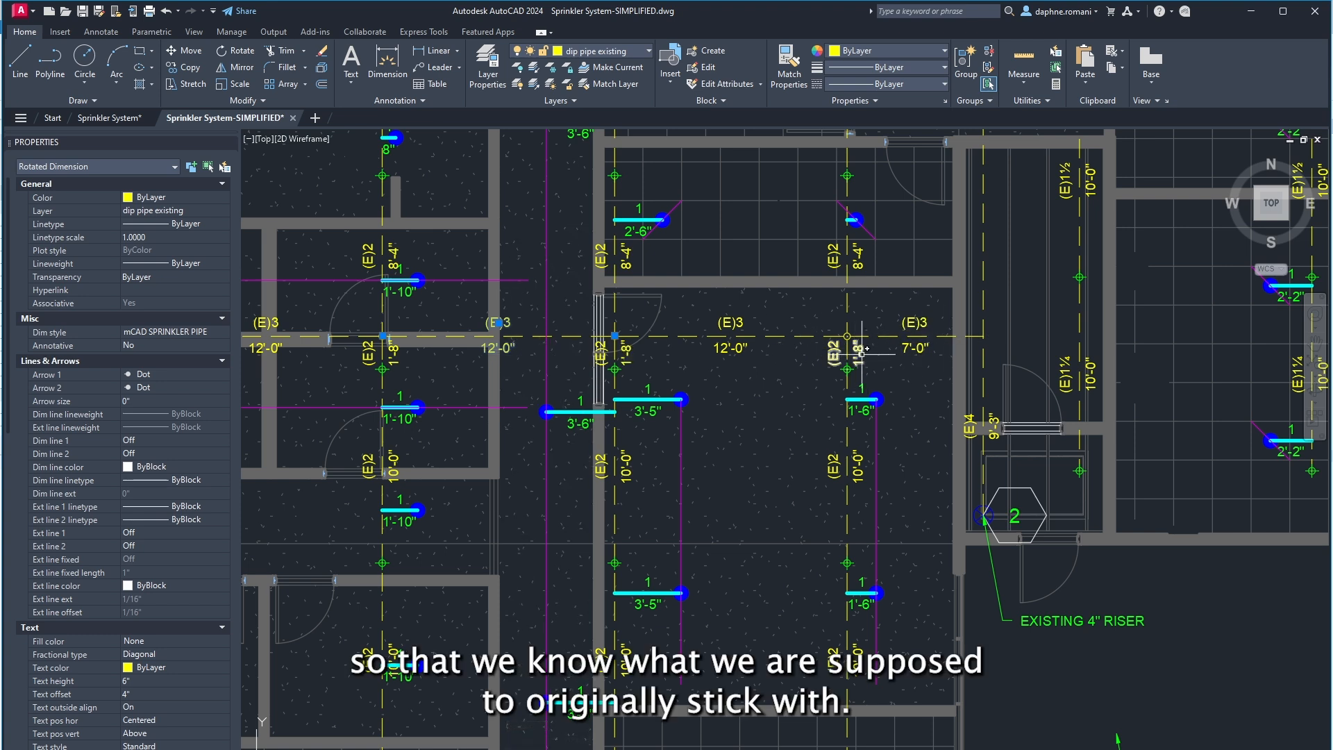
key(Escape)
Check which layer the green existing sprinkler symbols along the yellow dashed pipes are on.
click(846, 369)
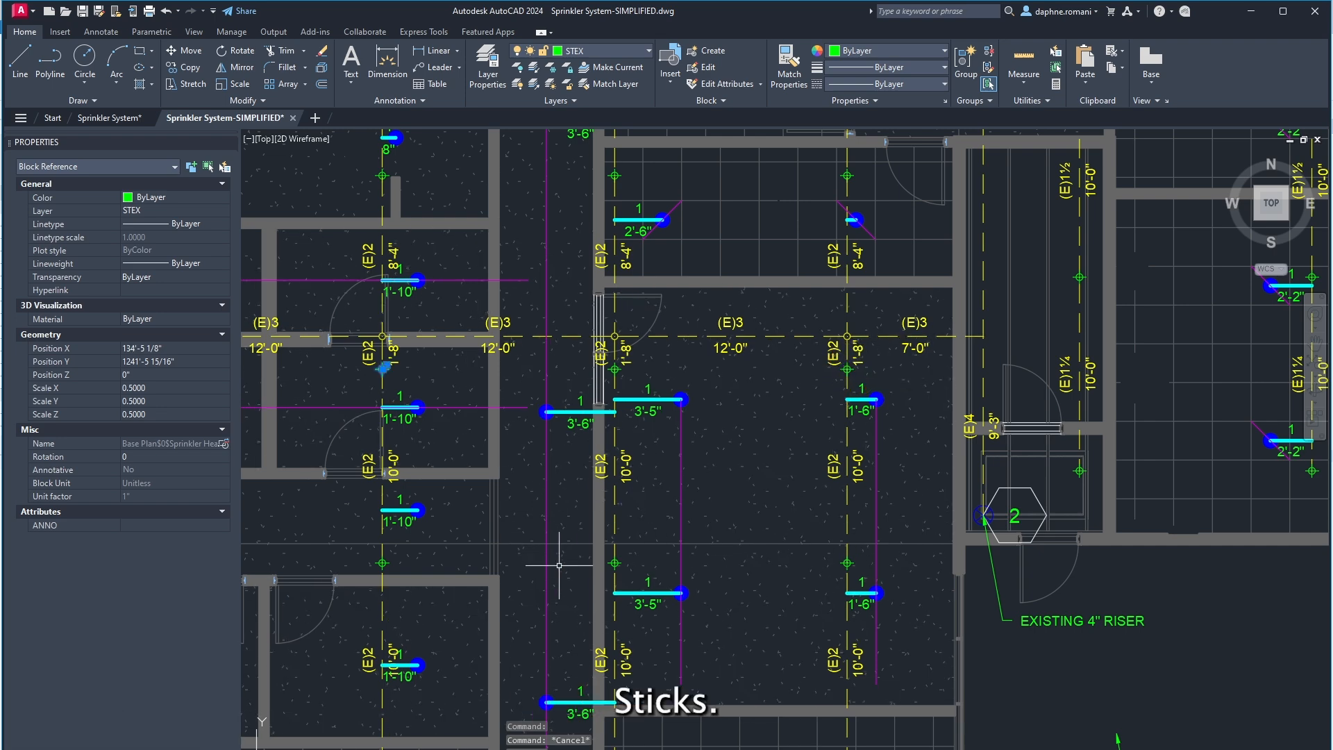
key(Escape)
key(Escape)
click(382, 175)
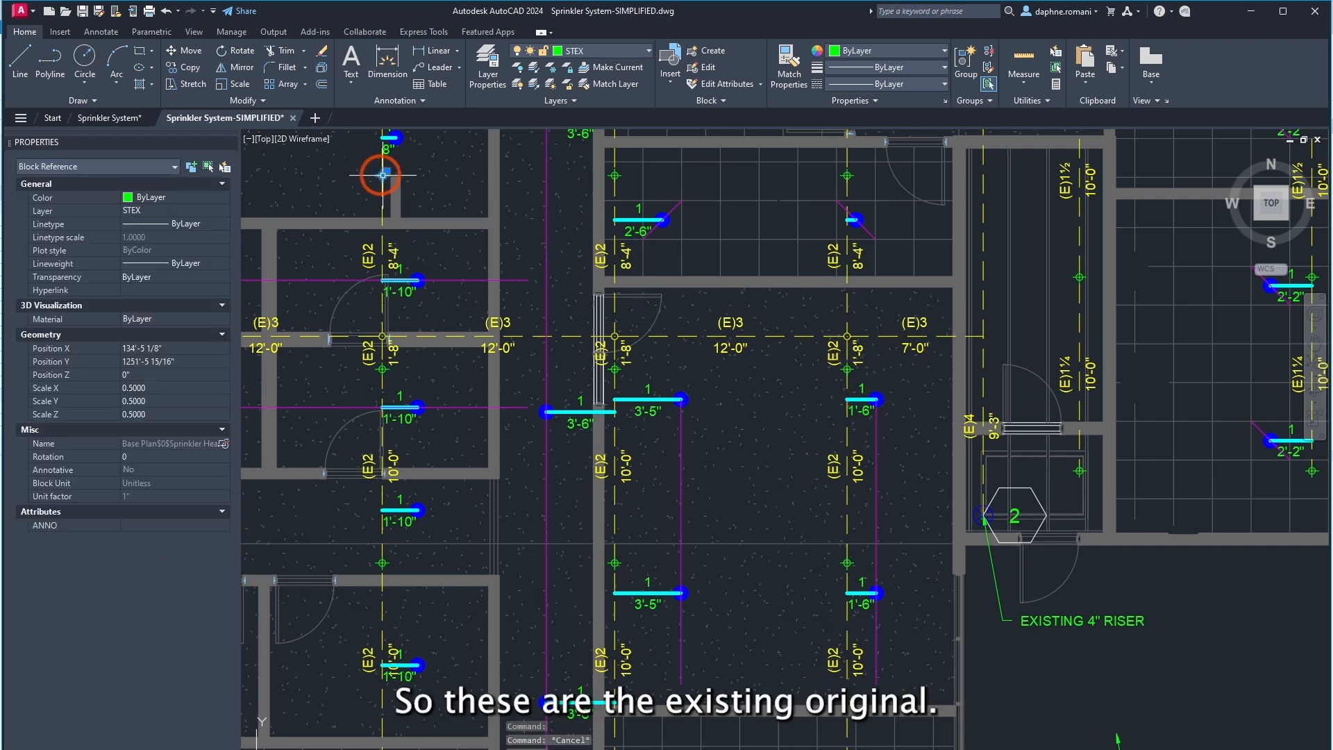
key(Escape)
scroll(658, 310, down, 5)
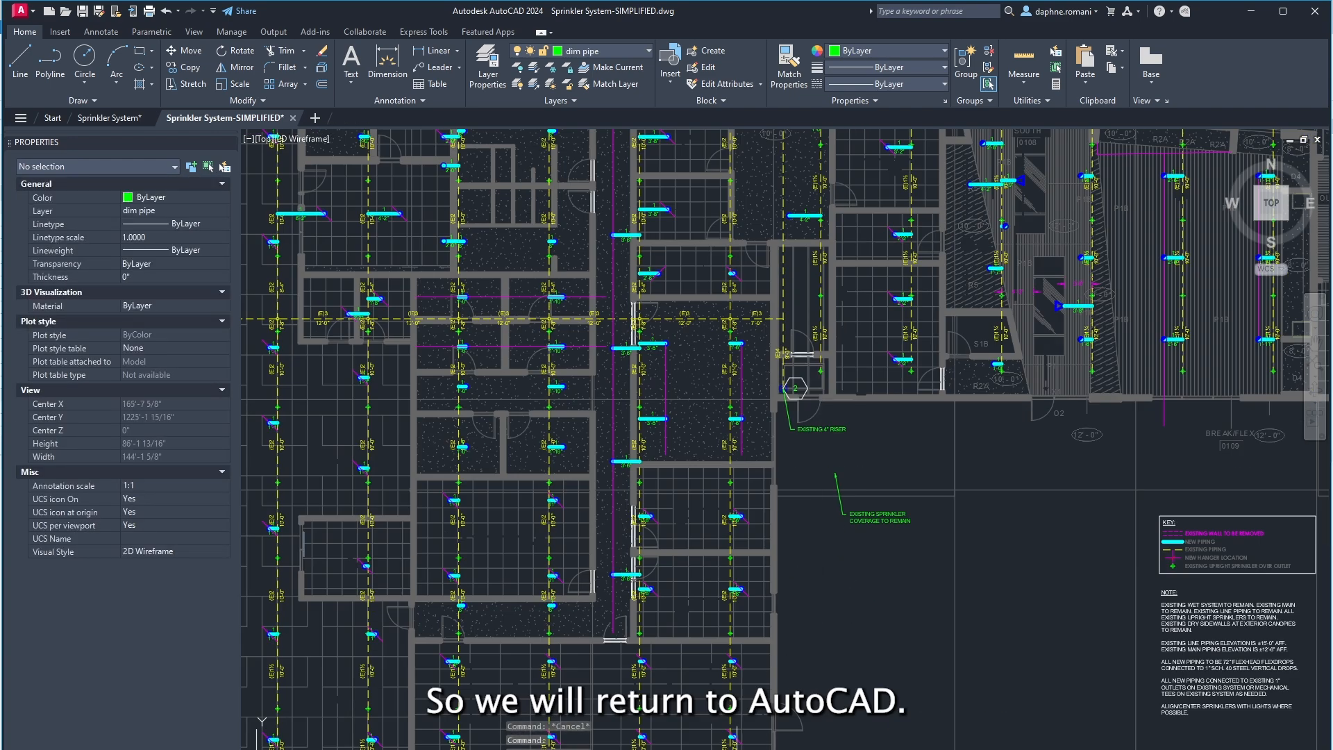
Switch back to Revit and override the linked drawing's PIPE layer lines with color RGB 255-000-128 and weight 4.
key(alt+Tab)
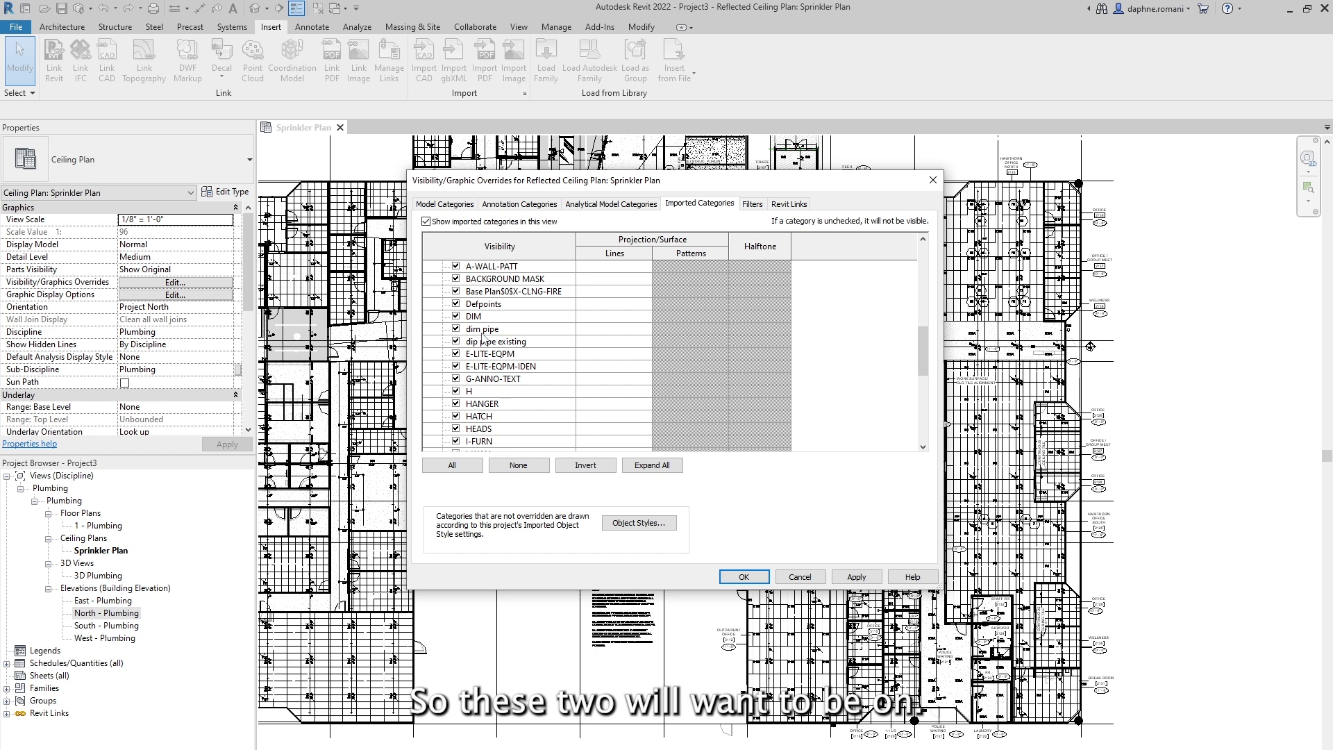
scroll(492, 351, down, 3)
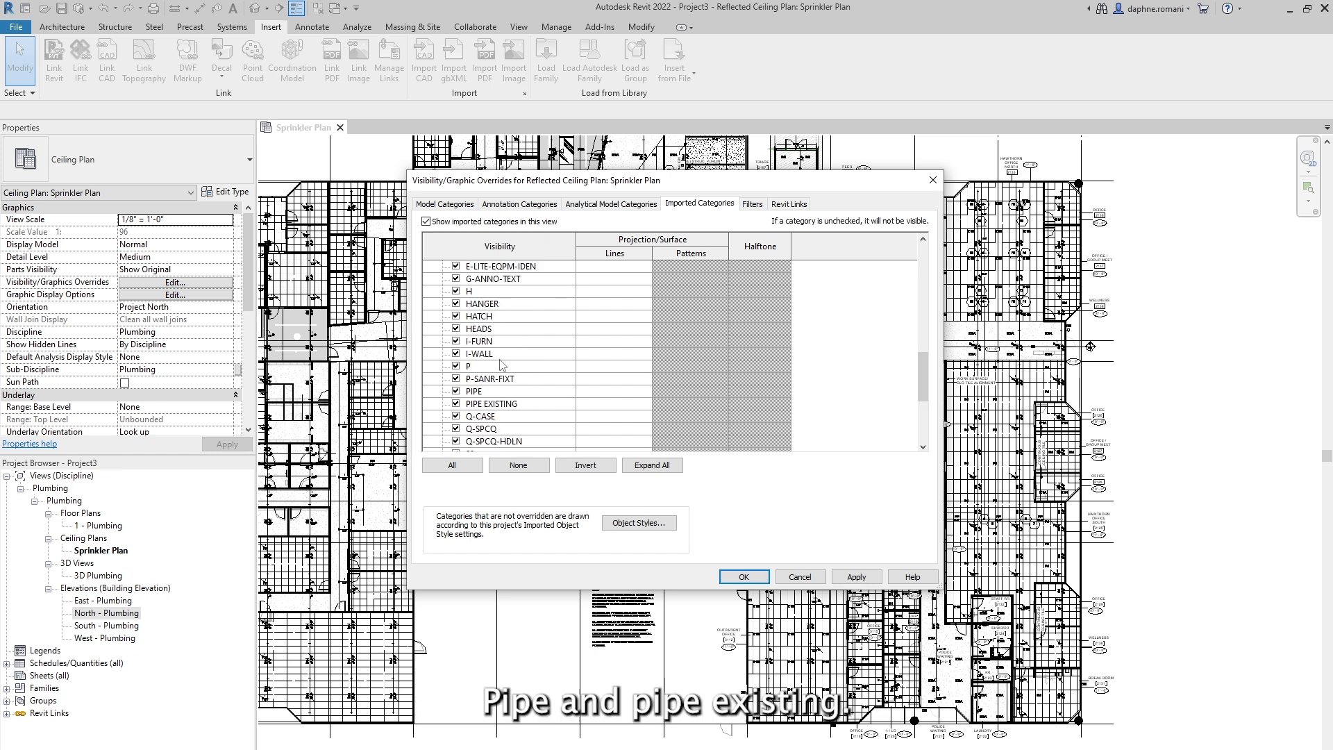
click(608, 393)
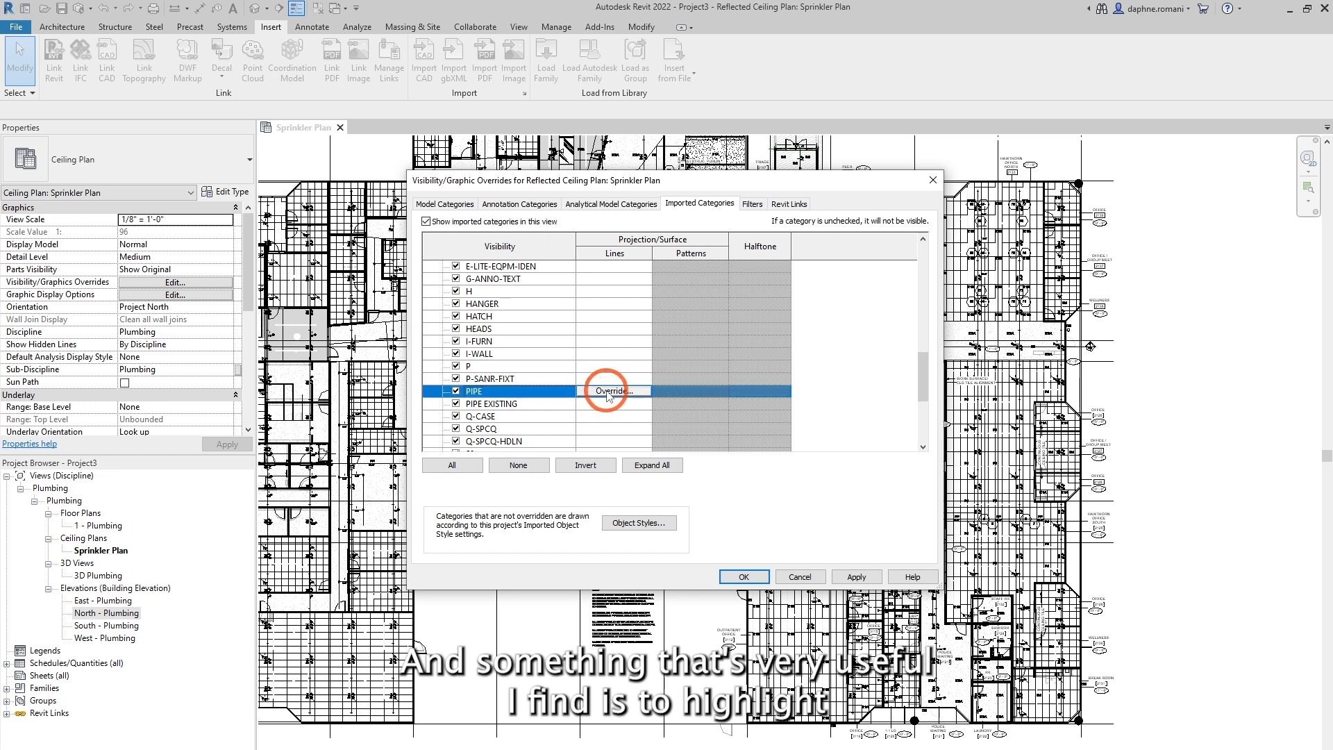
click(623, 392)
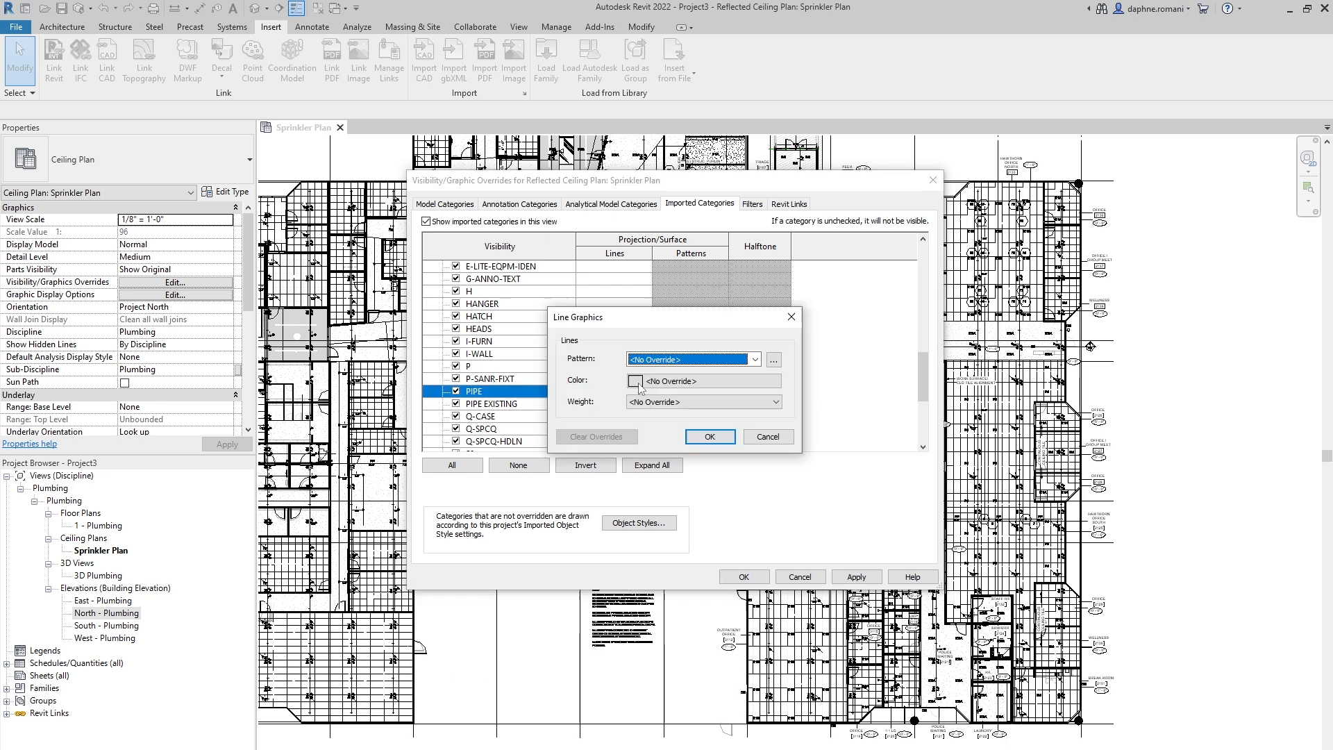
click(684, 381)
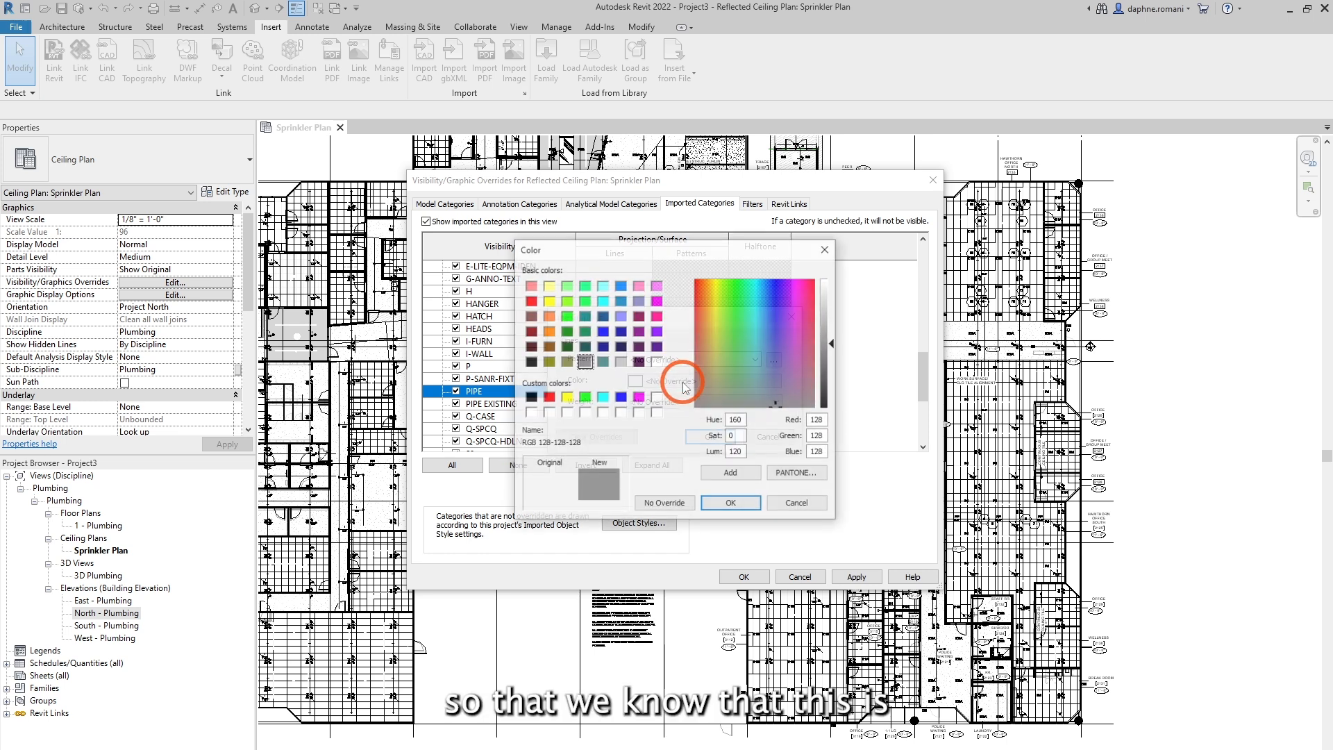
click(658, 317)
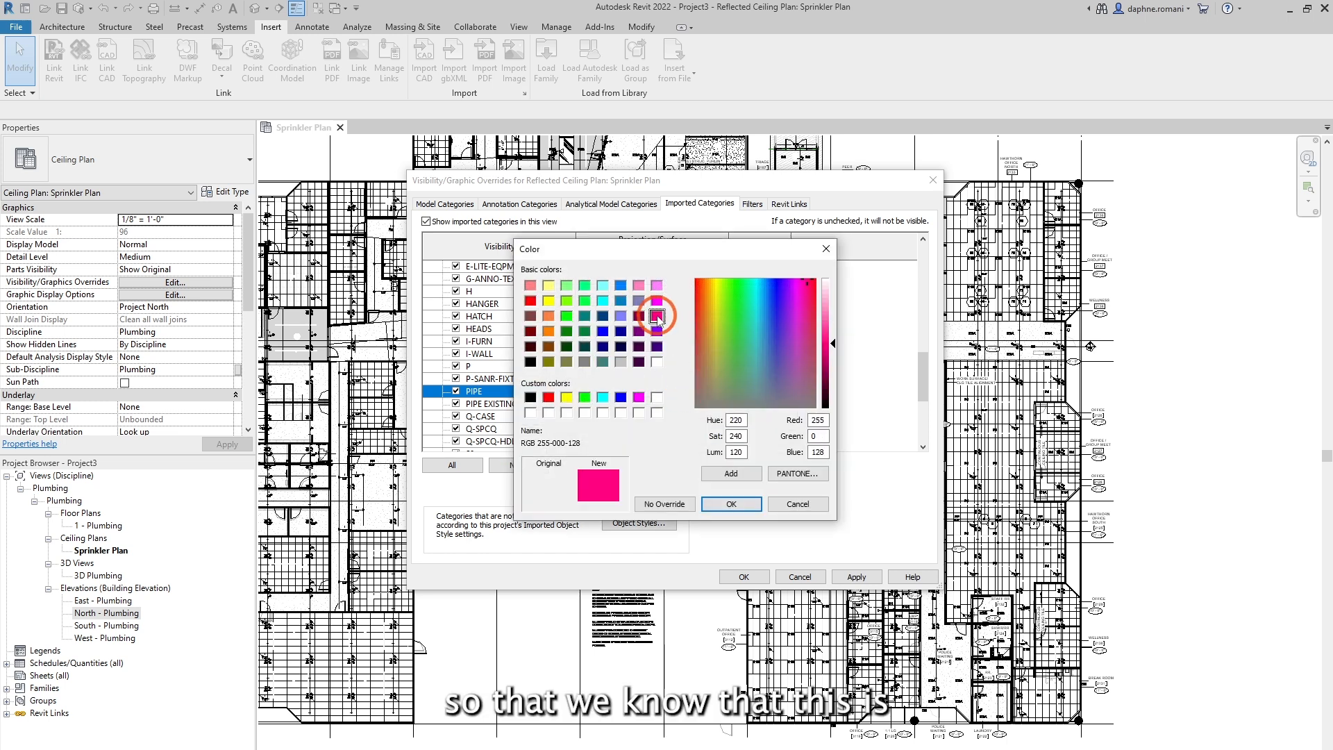
click(734, 504)
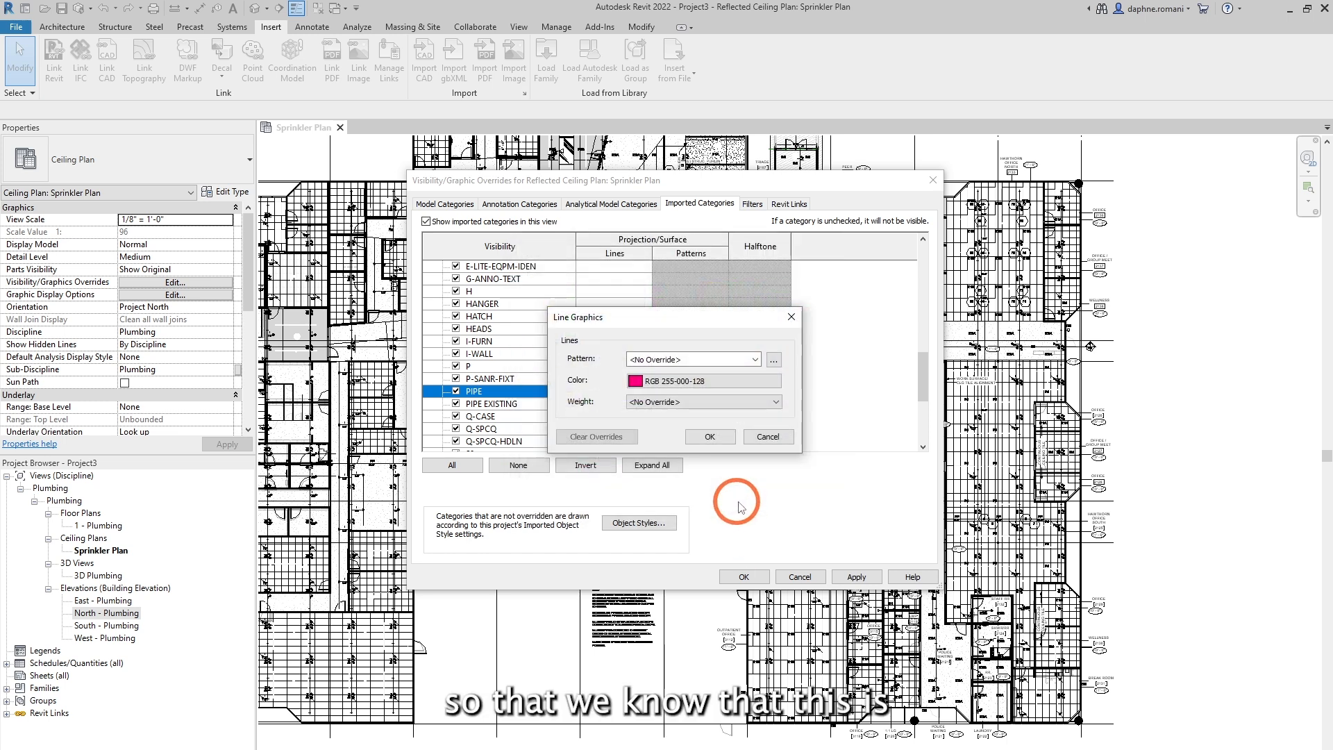
click(705, 402)
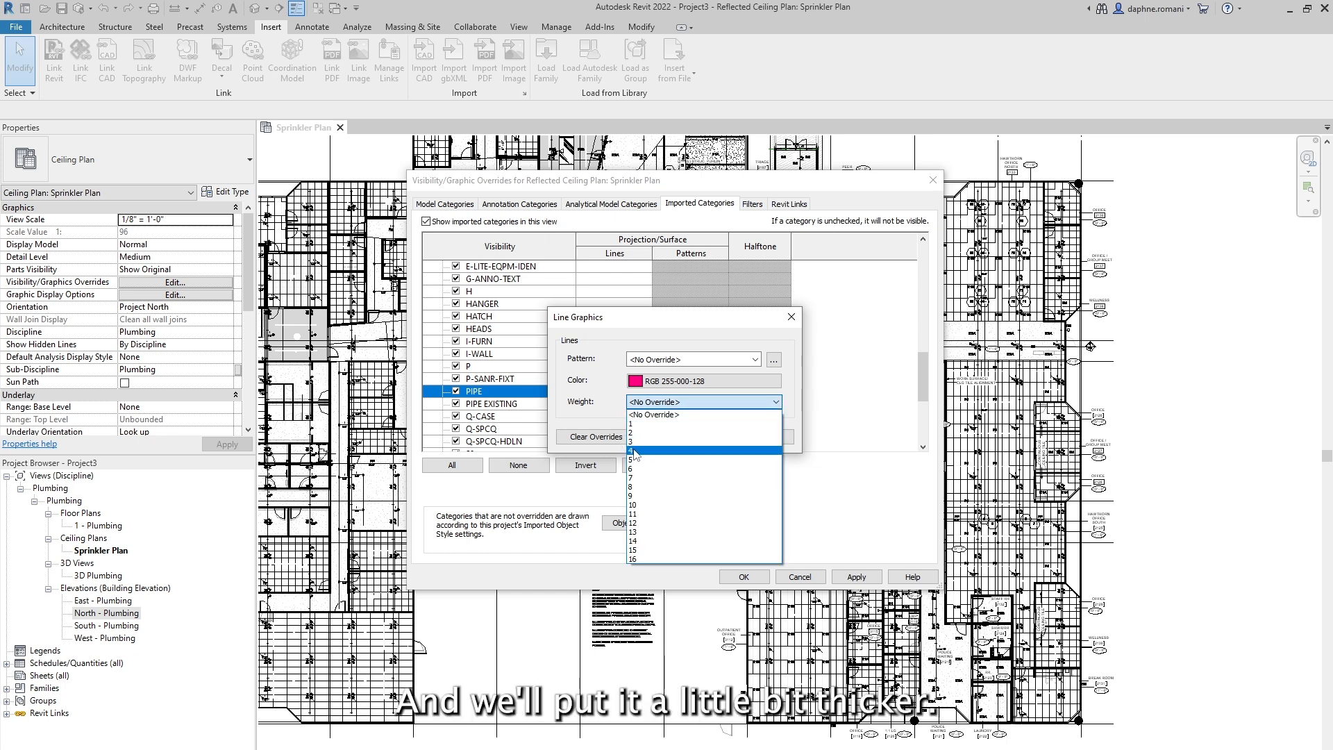
click(634, 451)
key(Return)
Override the PIPE EXISTING layer's lines with a cyan color.
click(601, 406)
click(602, 407)
click(713, 435)
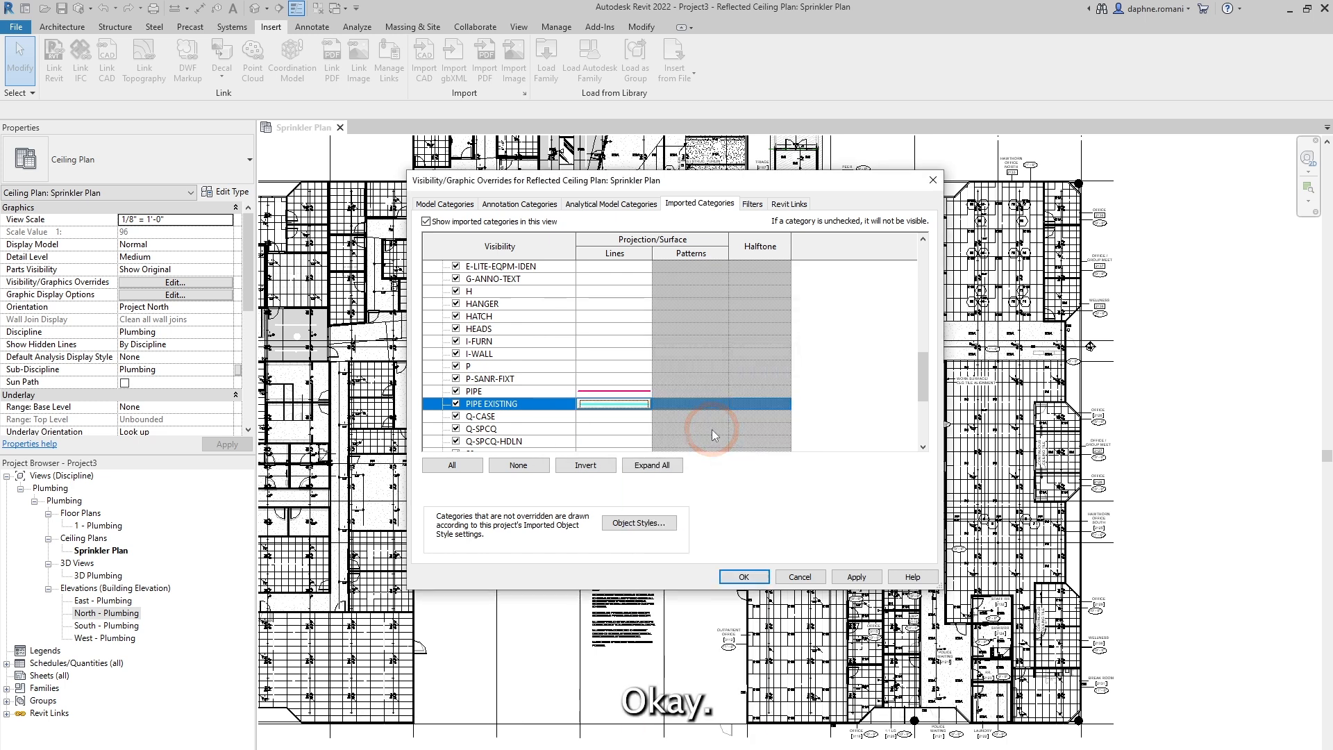
Turn off the visibility of all the linked drawing's layers from Q-CASE through TOLCO.
click(486, 416)
scroll(490, 409, down, 4)
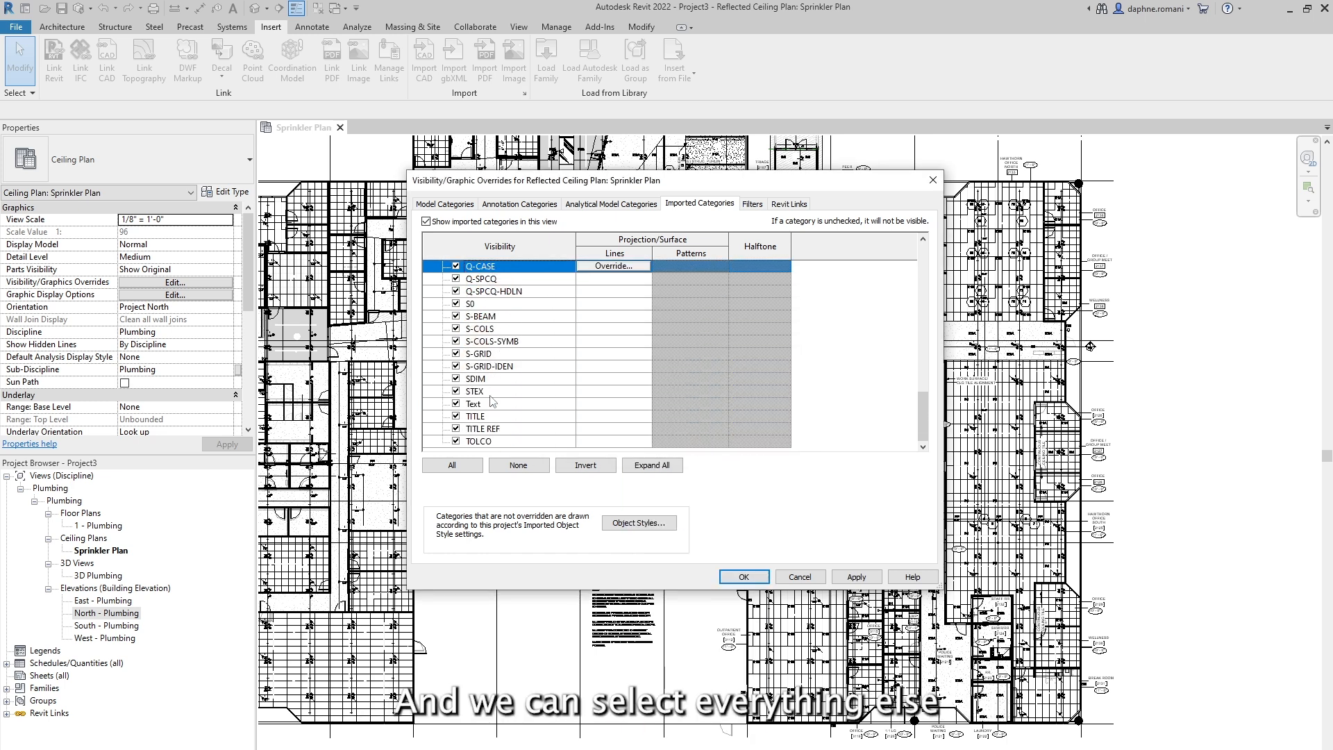
shift+click(479, 442)
click(456, 439)
scroll(486, 382, up, 3)
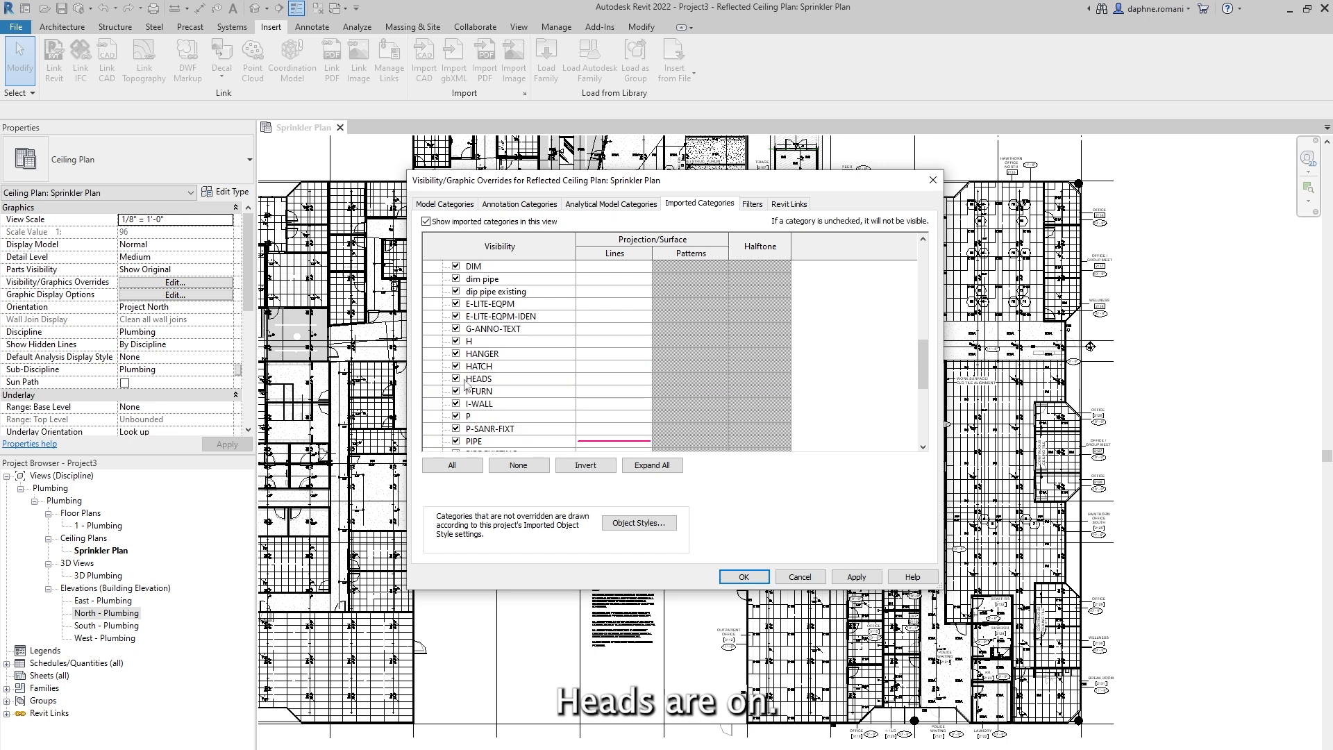
Turn off the visibility of the layers from I-FURN through P-SANR-FIXT, keeping HEADS on.
click(483, 392)
shift+click(483, 427)
click(456, 429)
Turn off layer 0 and the architectural layers from A-ANNO-DIMS onward, and apply the visibility overrides to the Sprinkler Plan.
scroll(503, 384, down, 4)
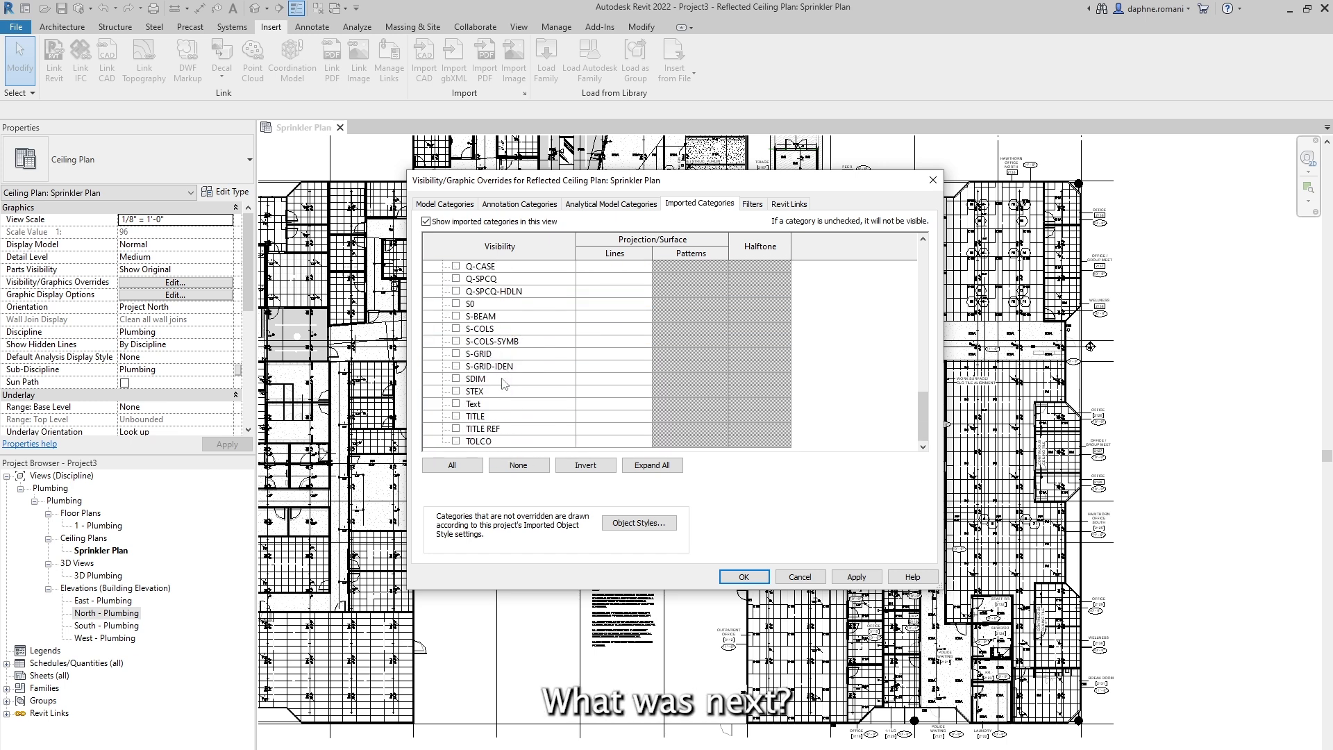
scroll(510, 350, down, 8)
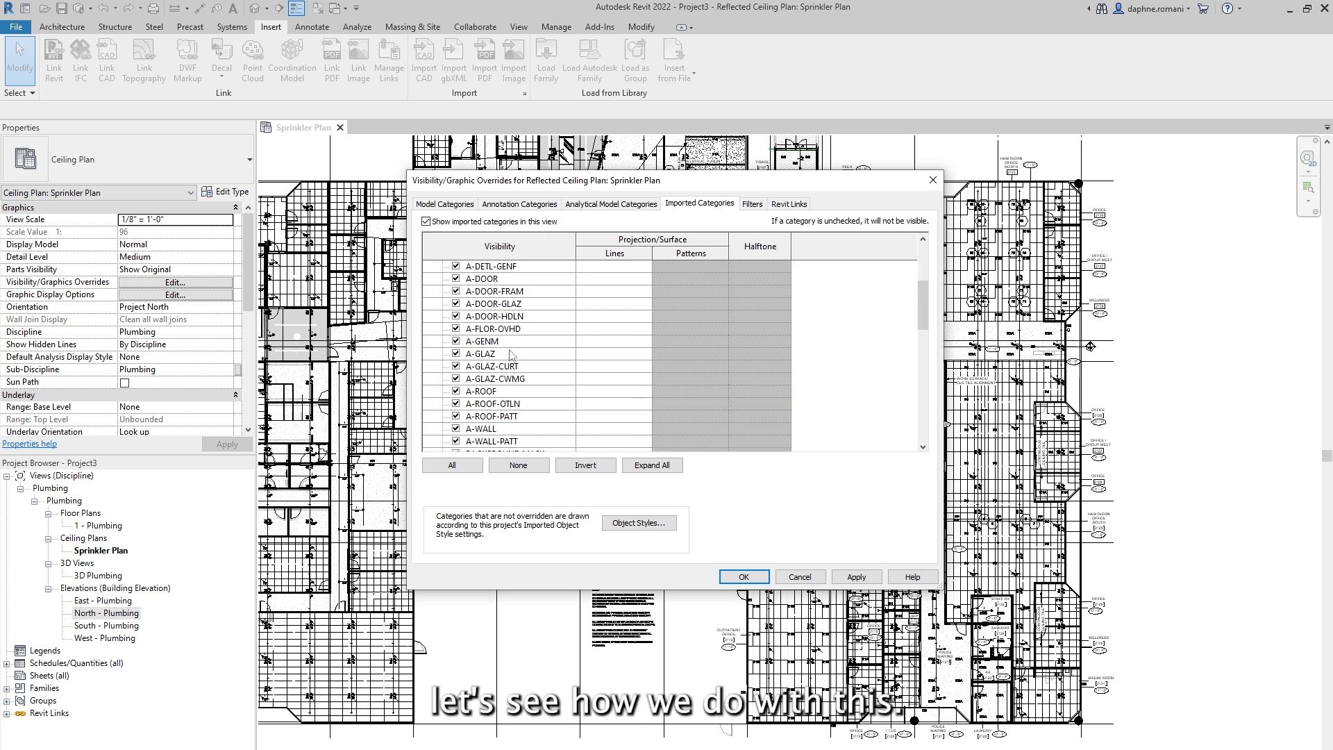
scroll(510, 350, up, 1)
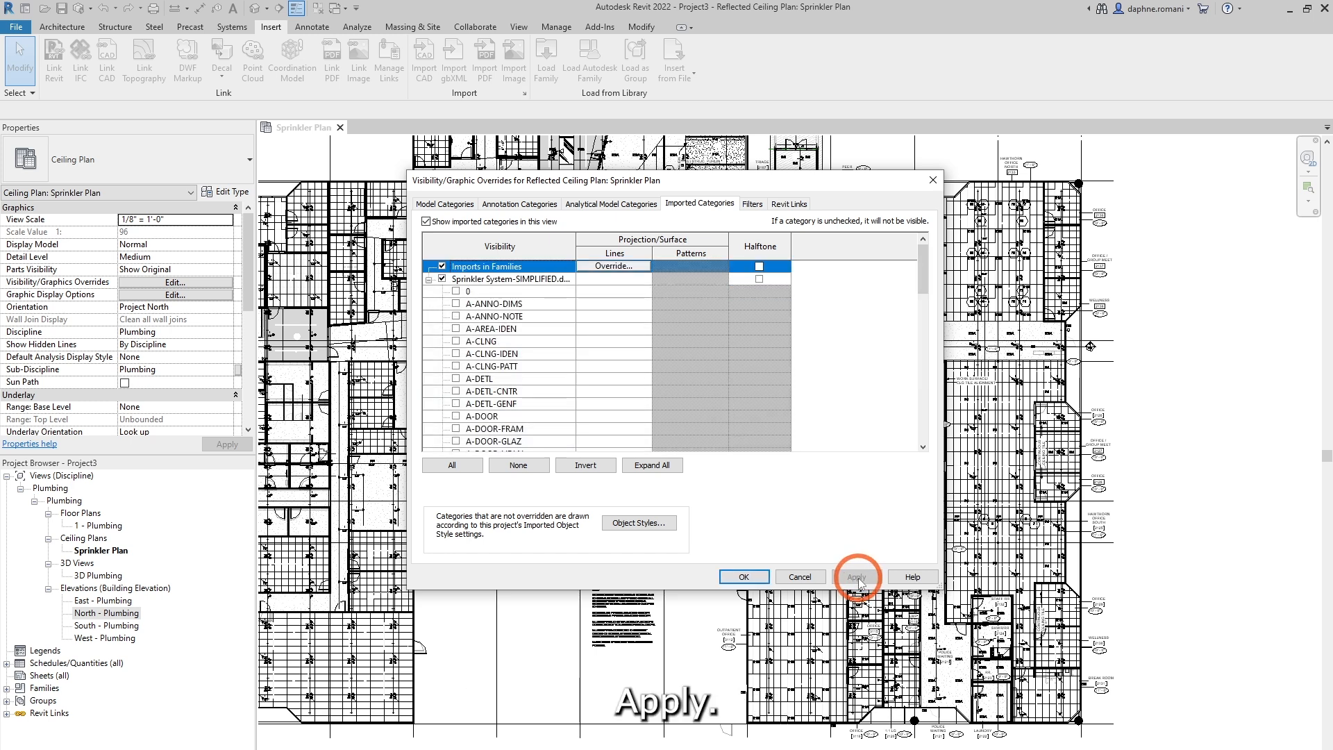
click(856, 576)
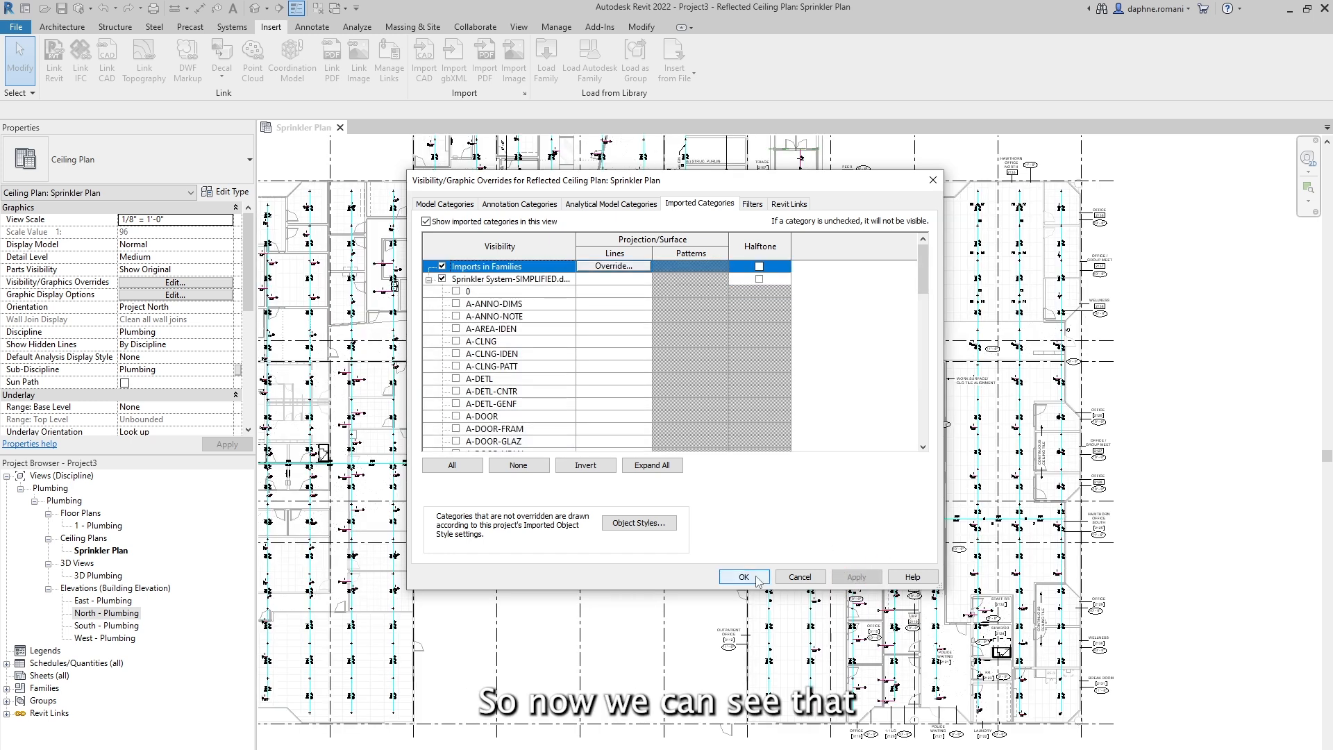
click(757, 579)
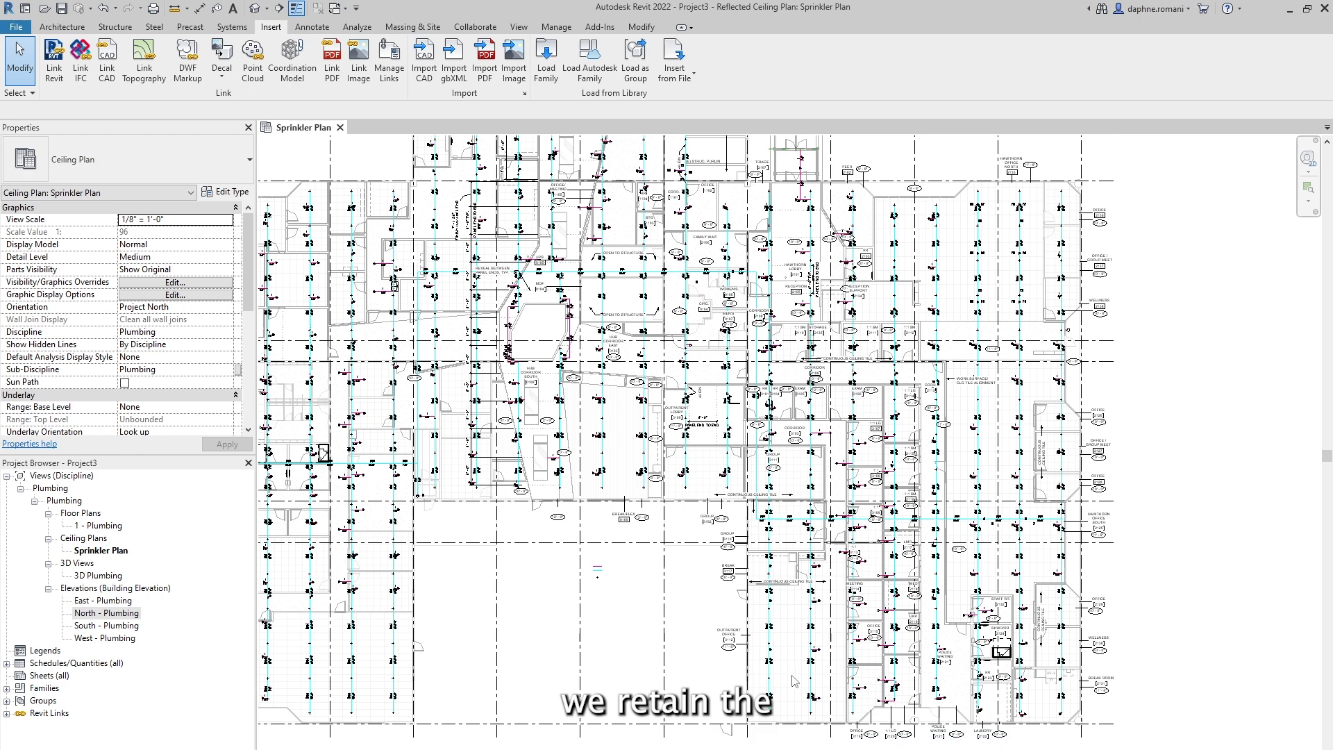
Inspect the pipe runs, pipe dimensions and head locations on the Sprinkler Plan around the group, meeting and office rooms.
scroll(795, 679, up, 4)
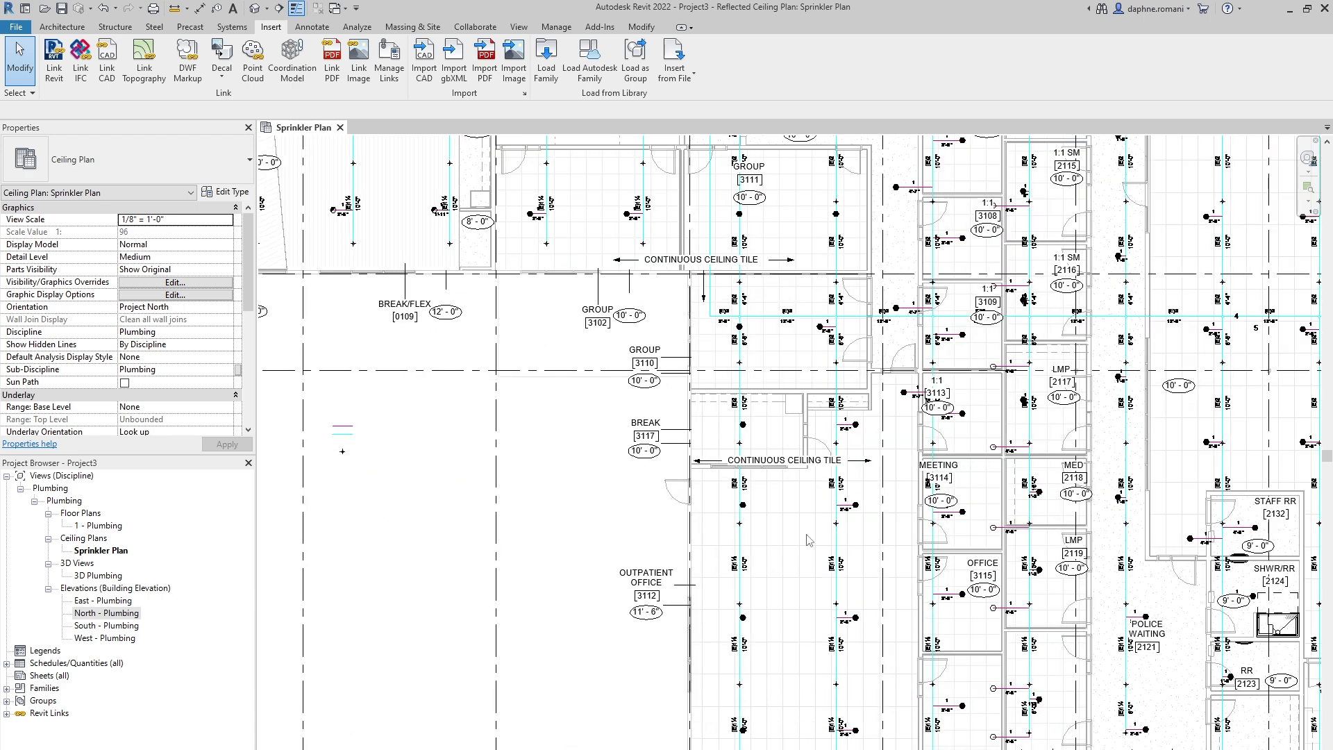
scroll(831, 504, up, 4)
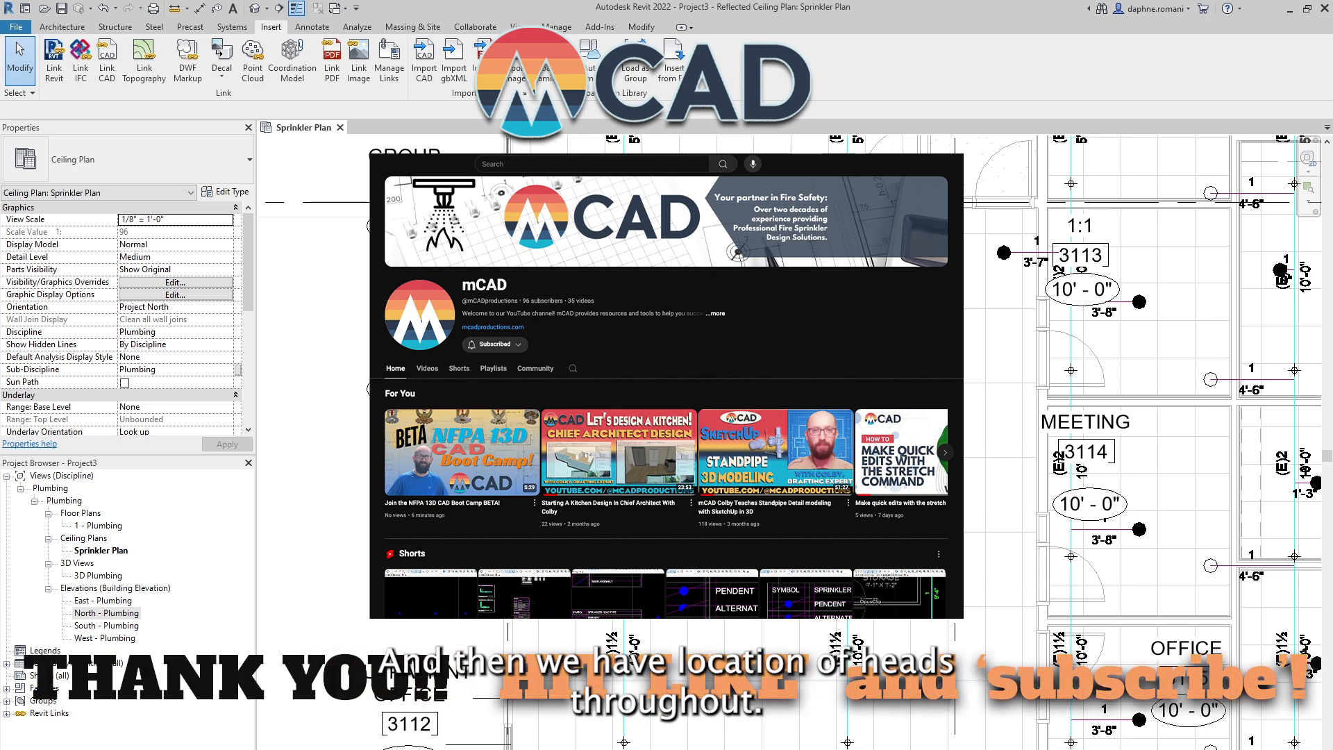
scroll(770, 620, down, 5)
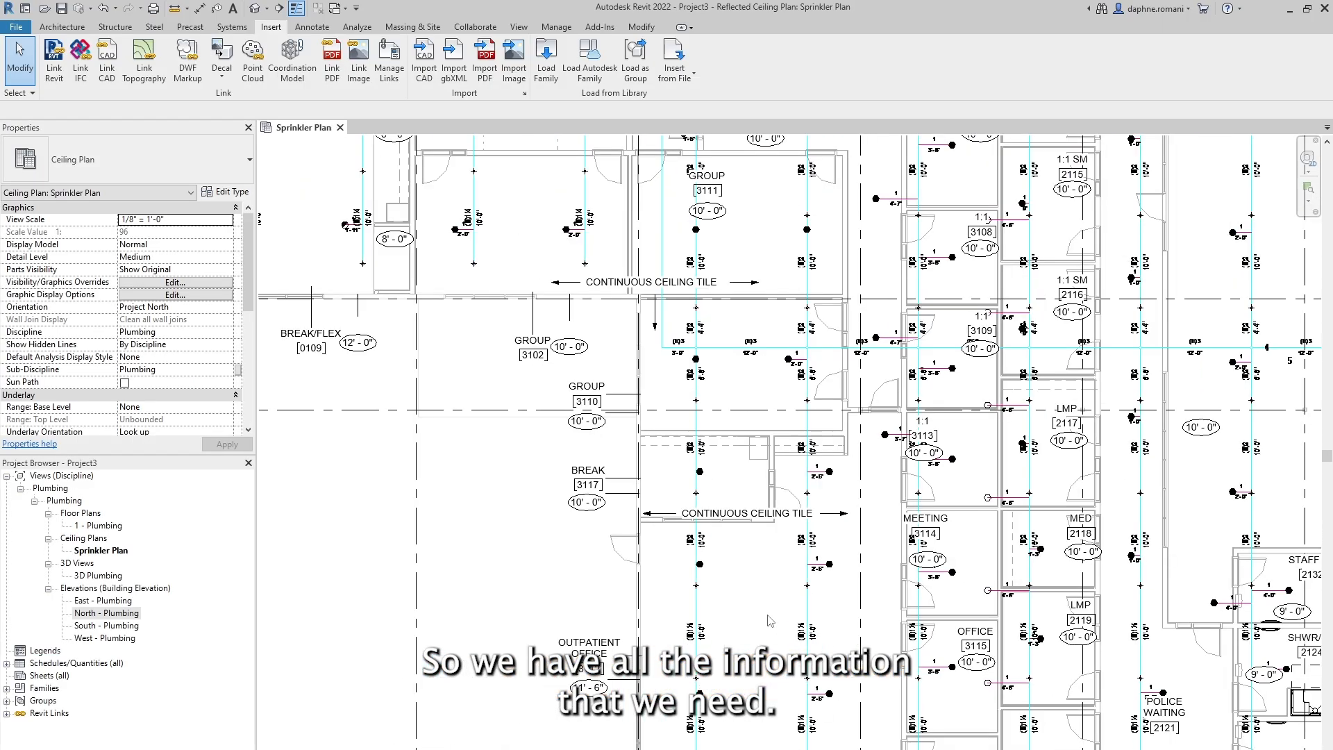